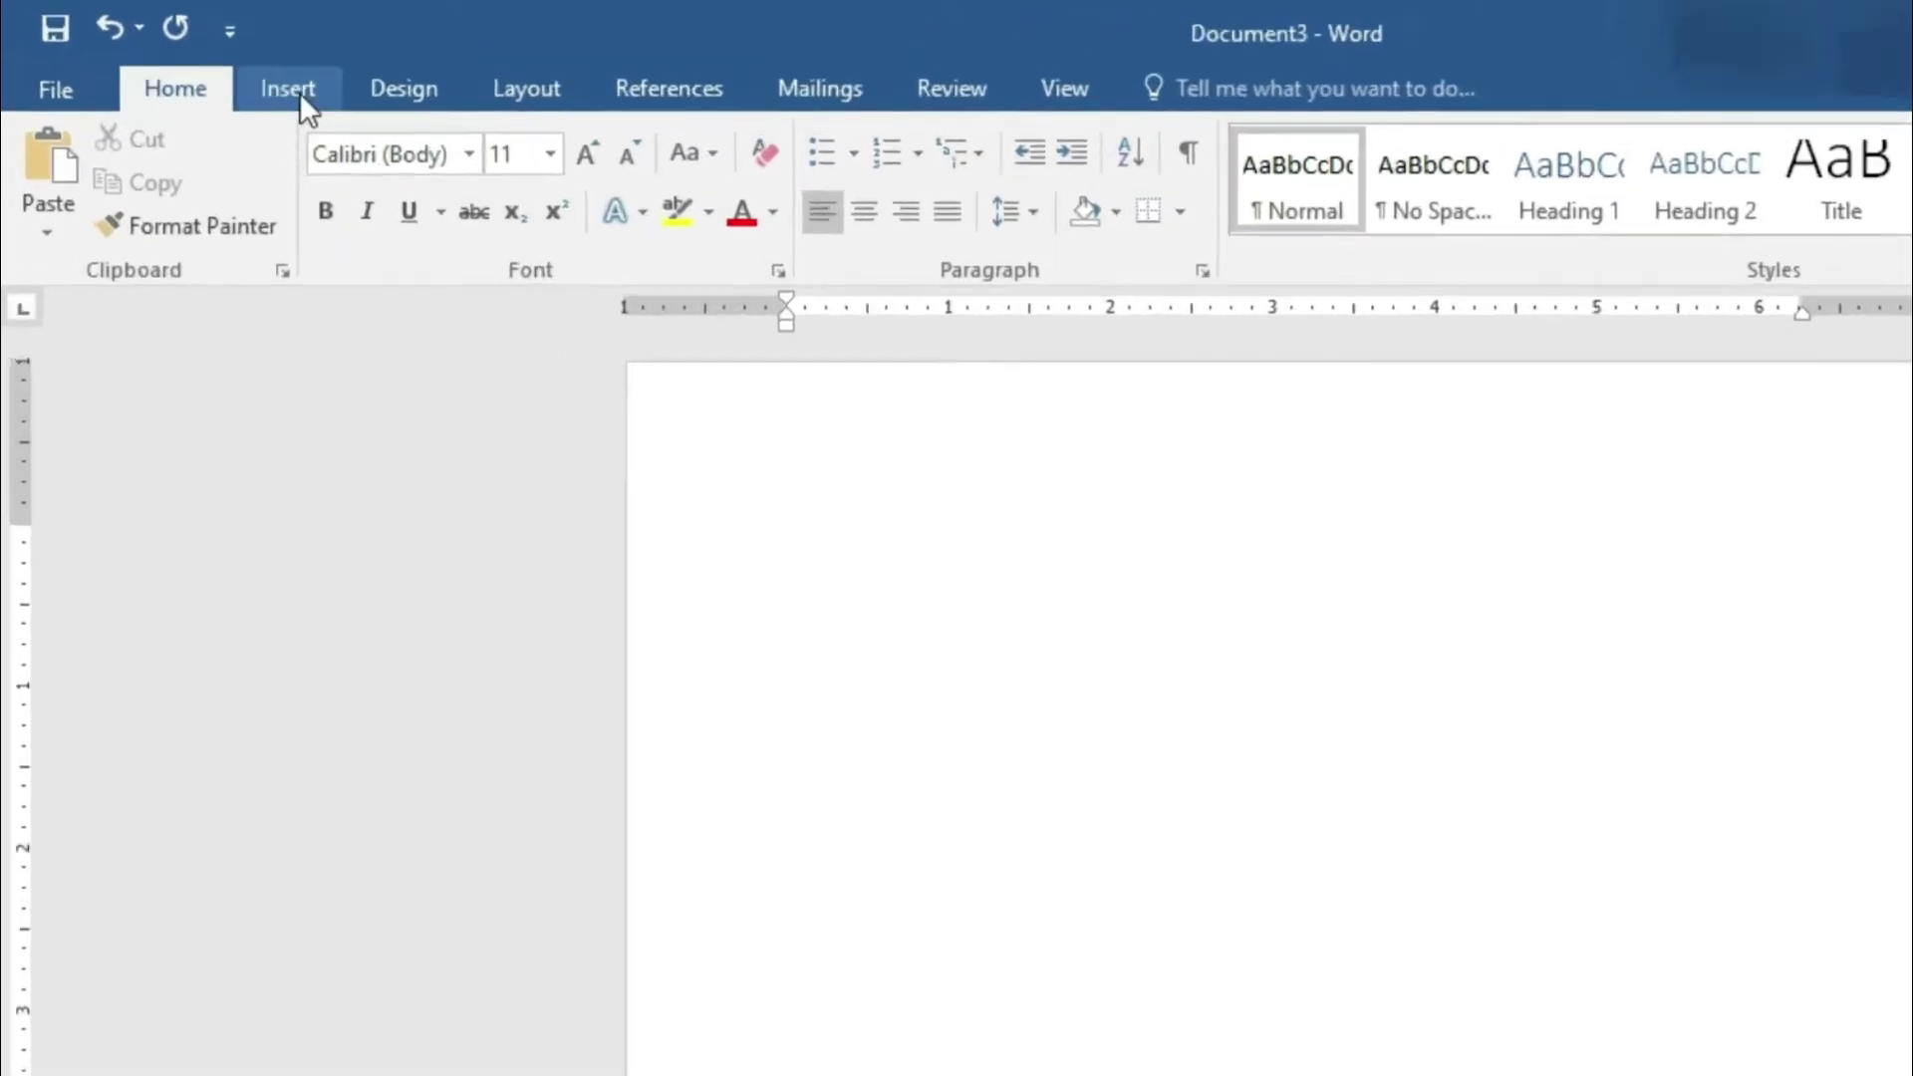
Step: Insert the 'book image' picture from the Desktop folder into Document3
click(229, 67)
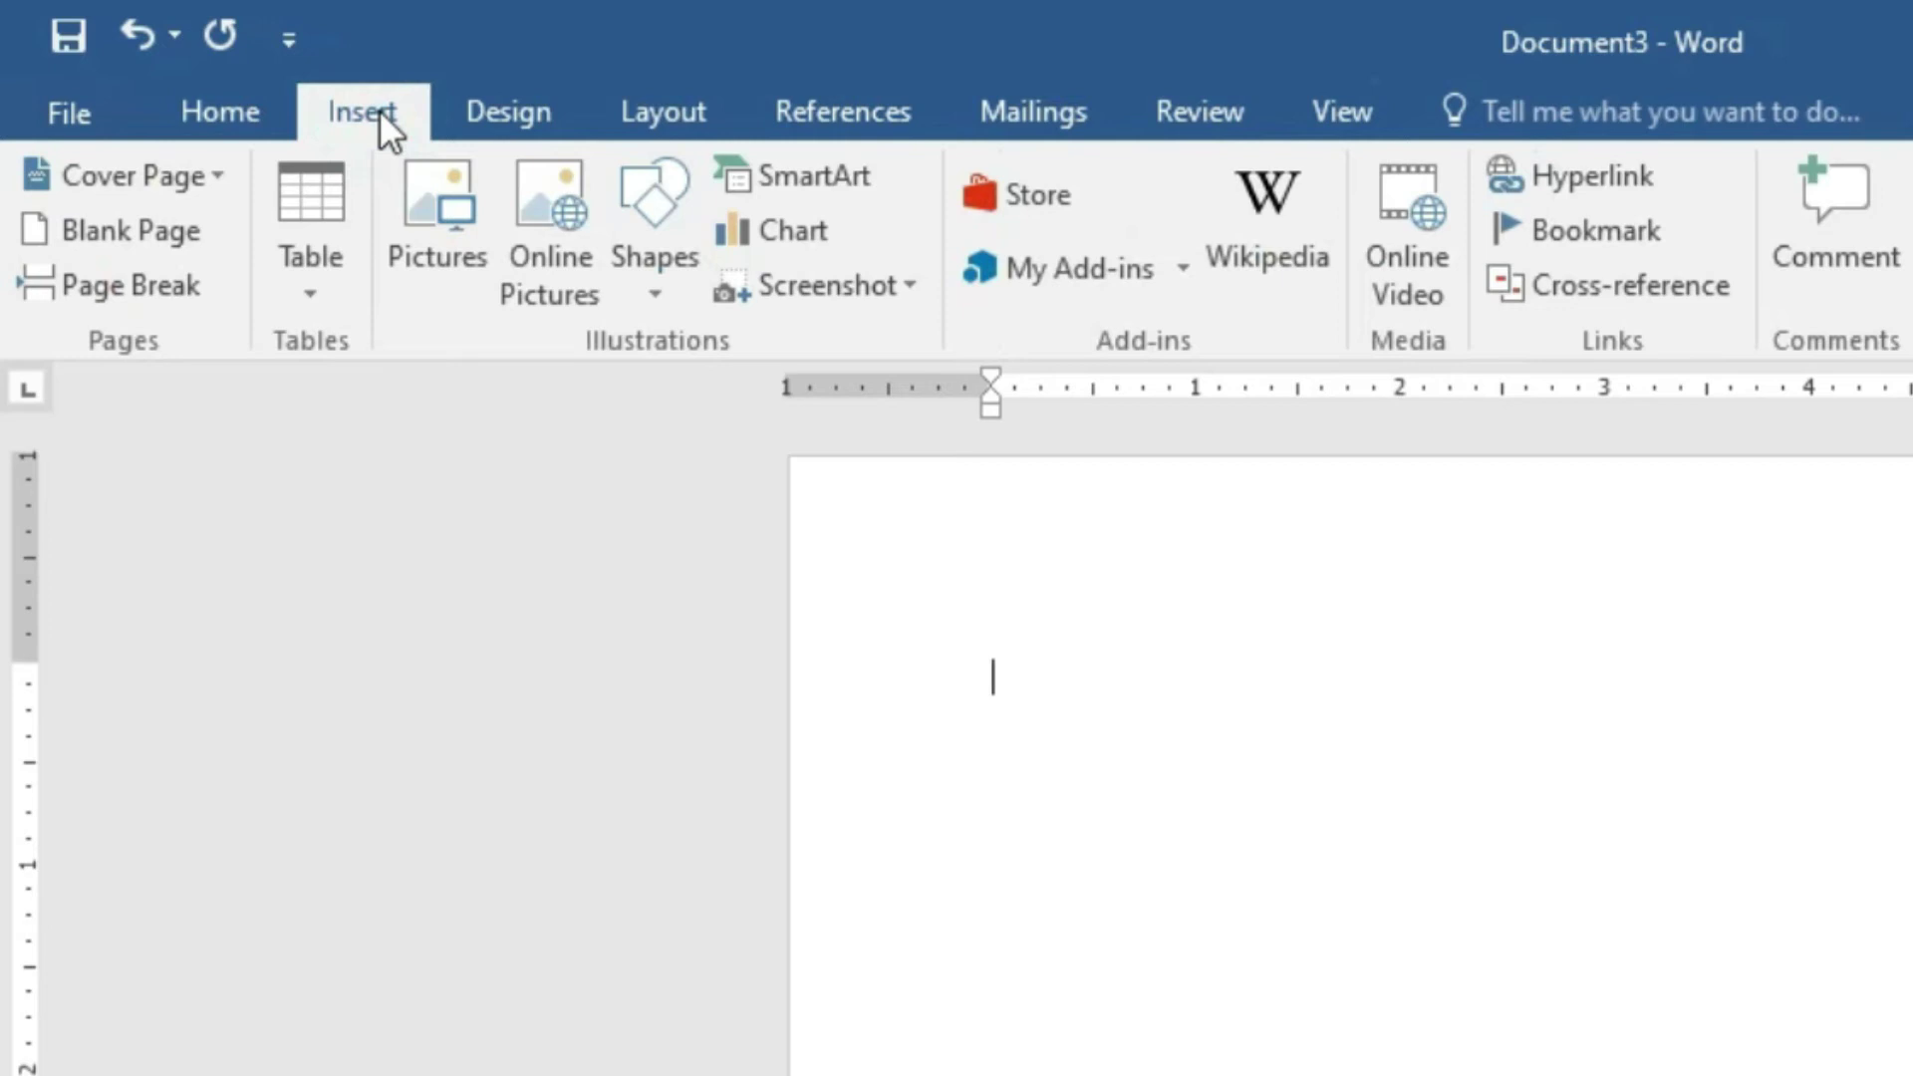
click(403, 277)
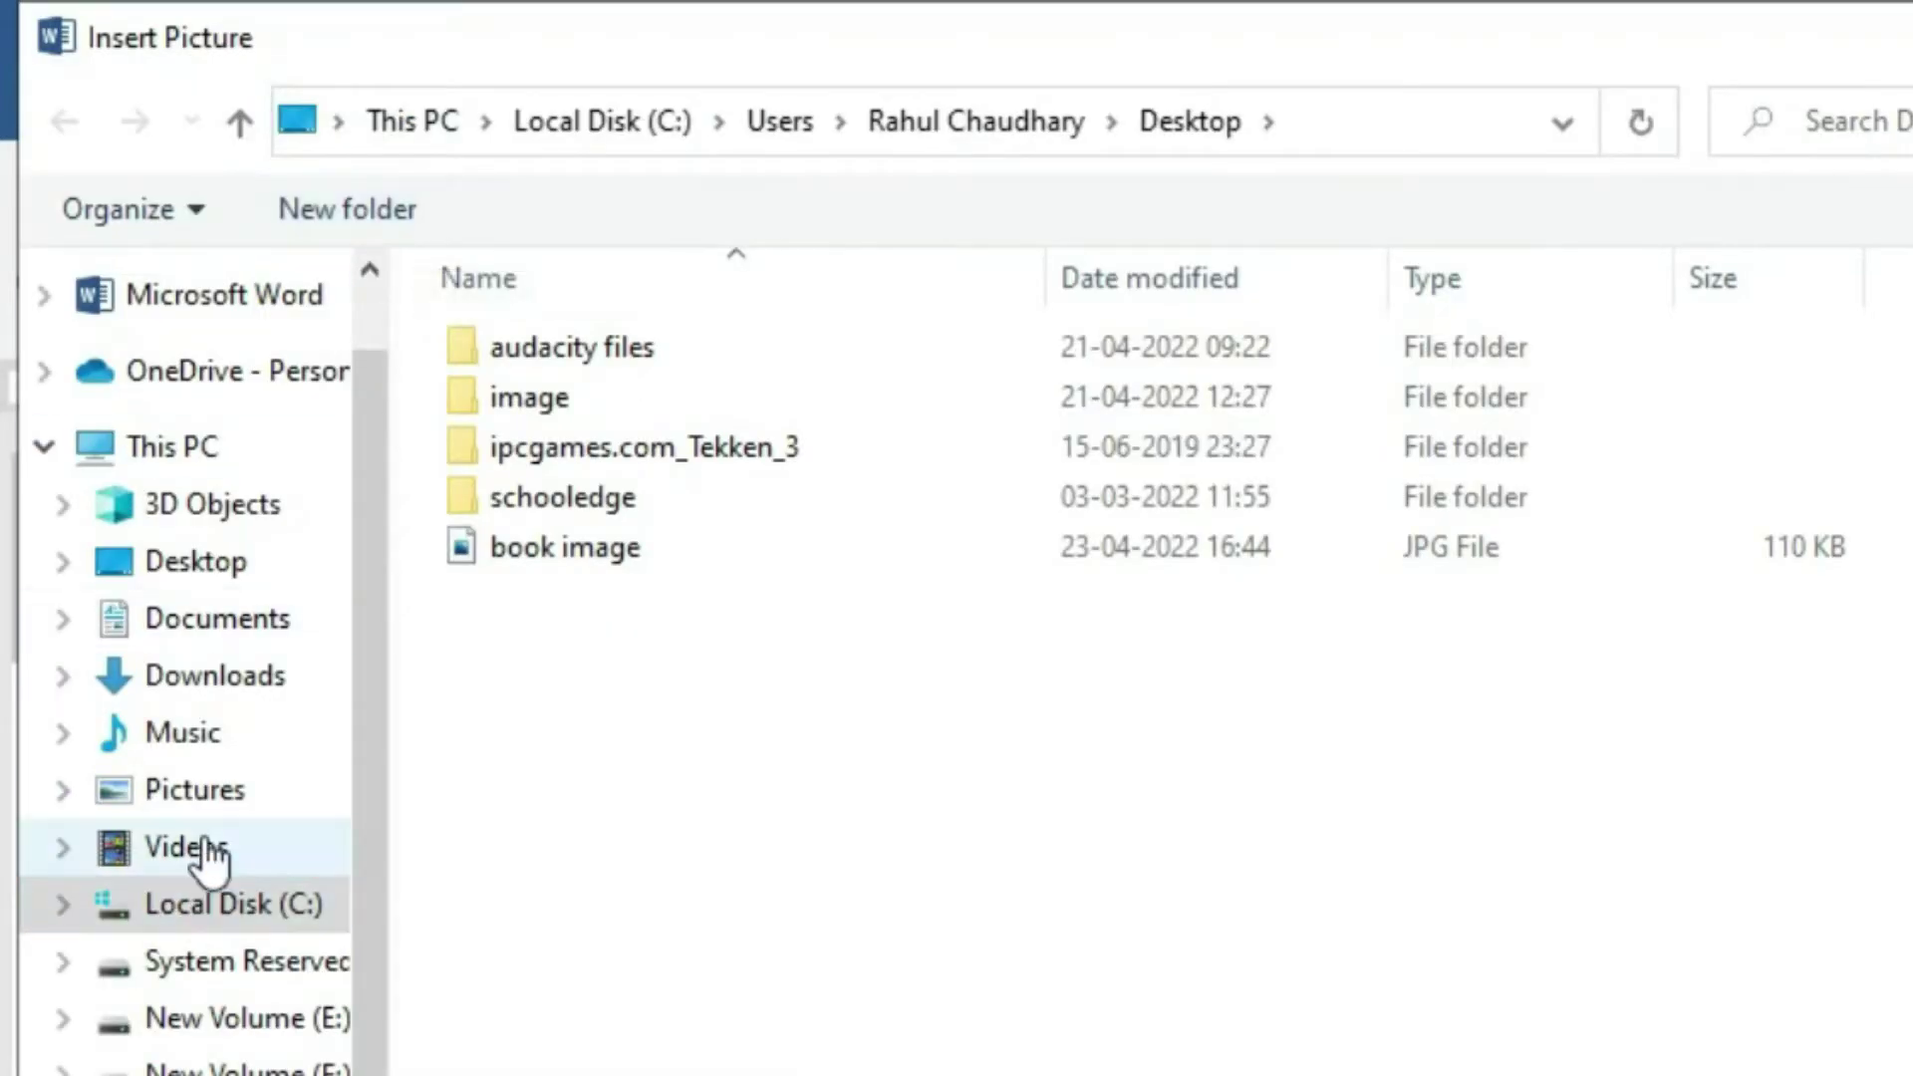
click(257, 562)
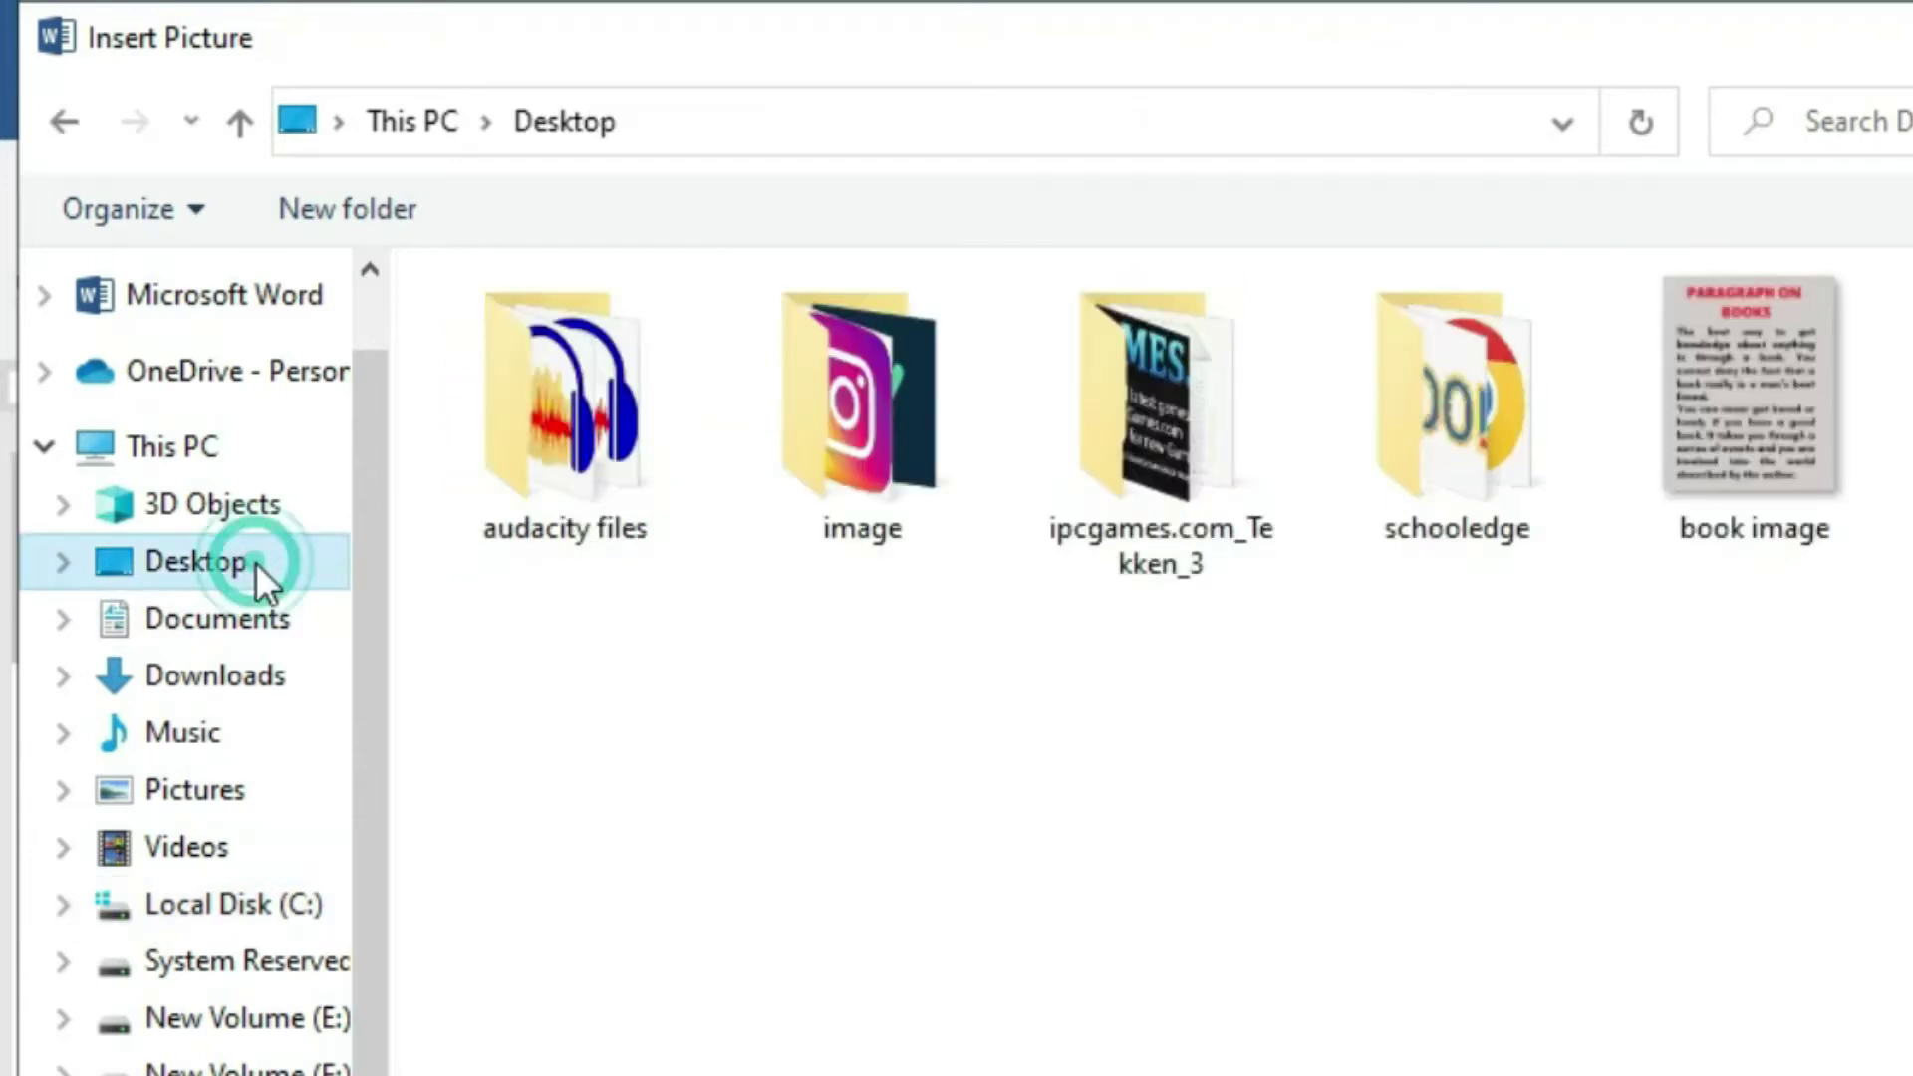
click(1703, 458)
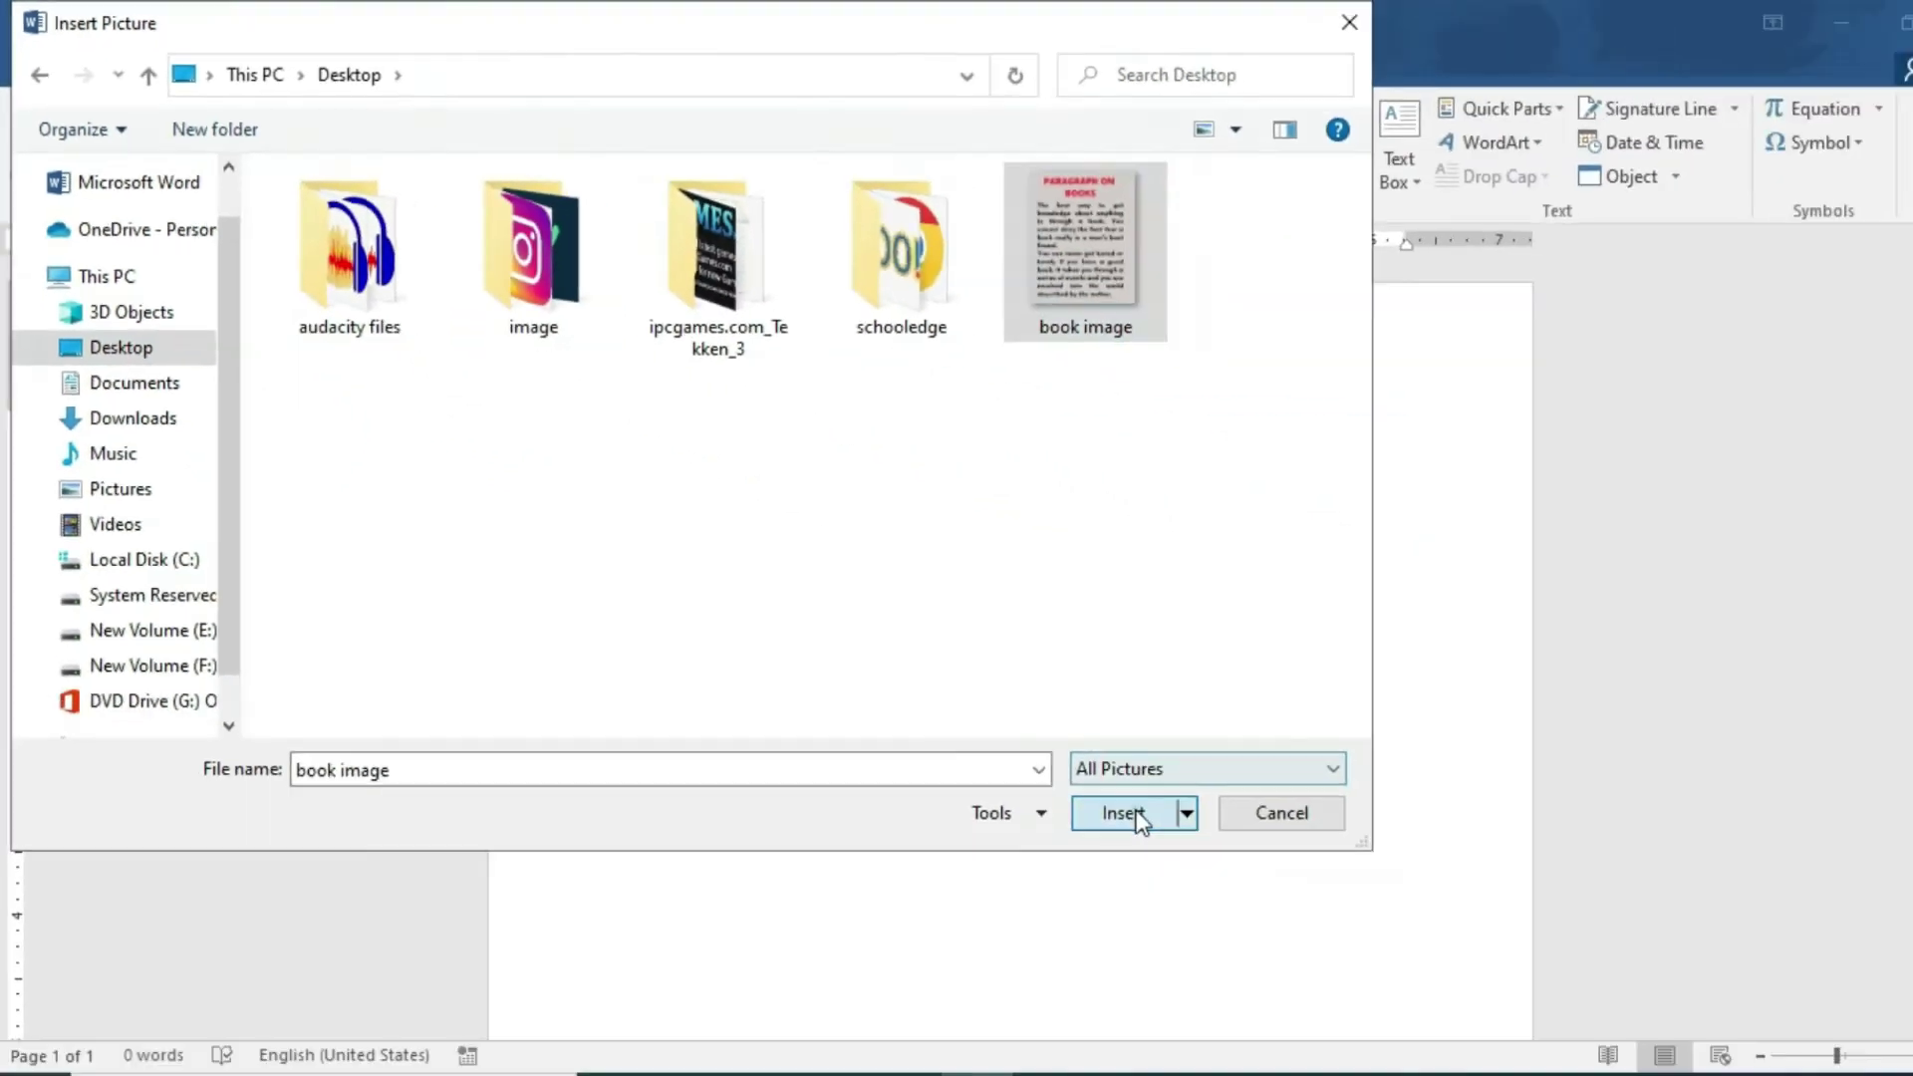
click(1136, 810)
scroll(1702, 570, down, 1)
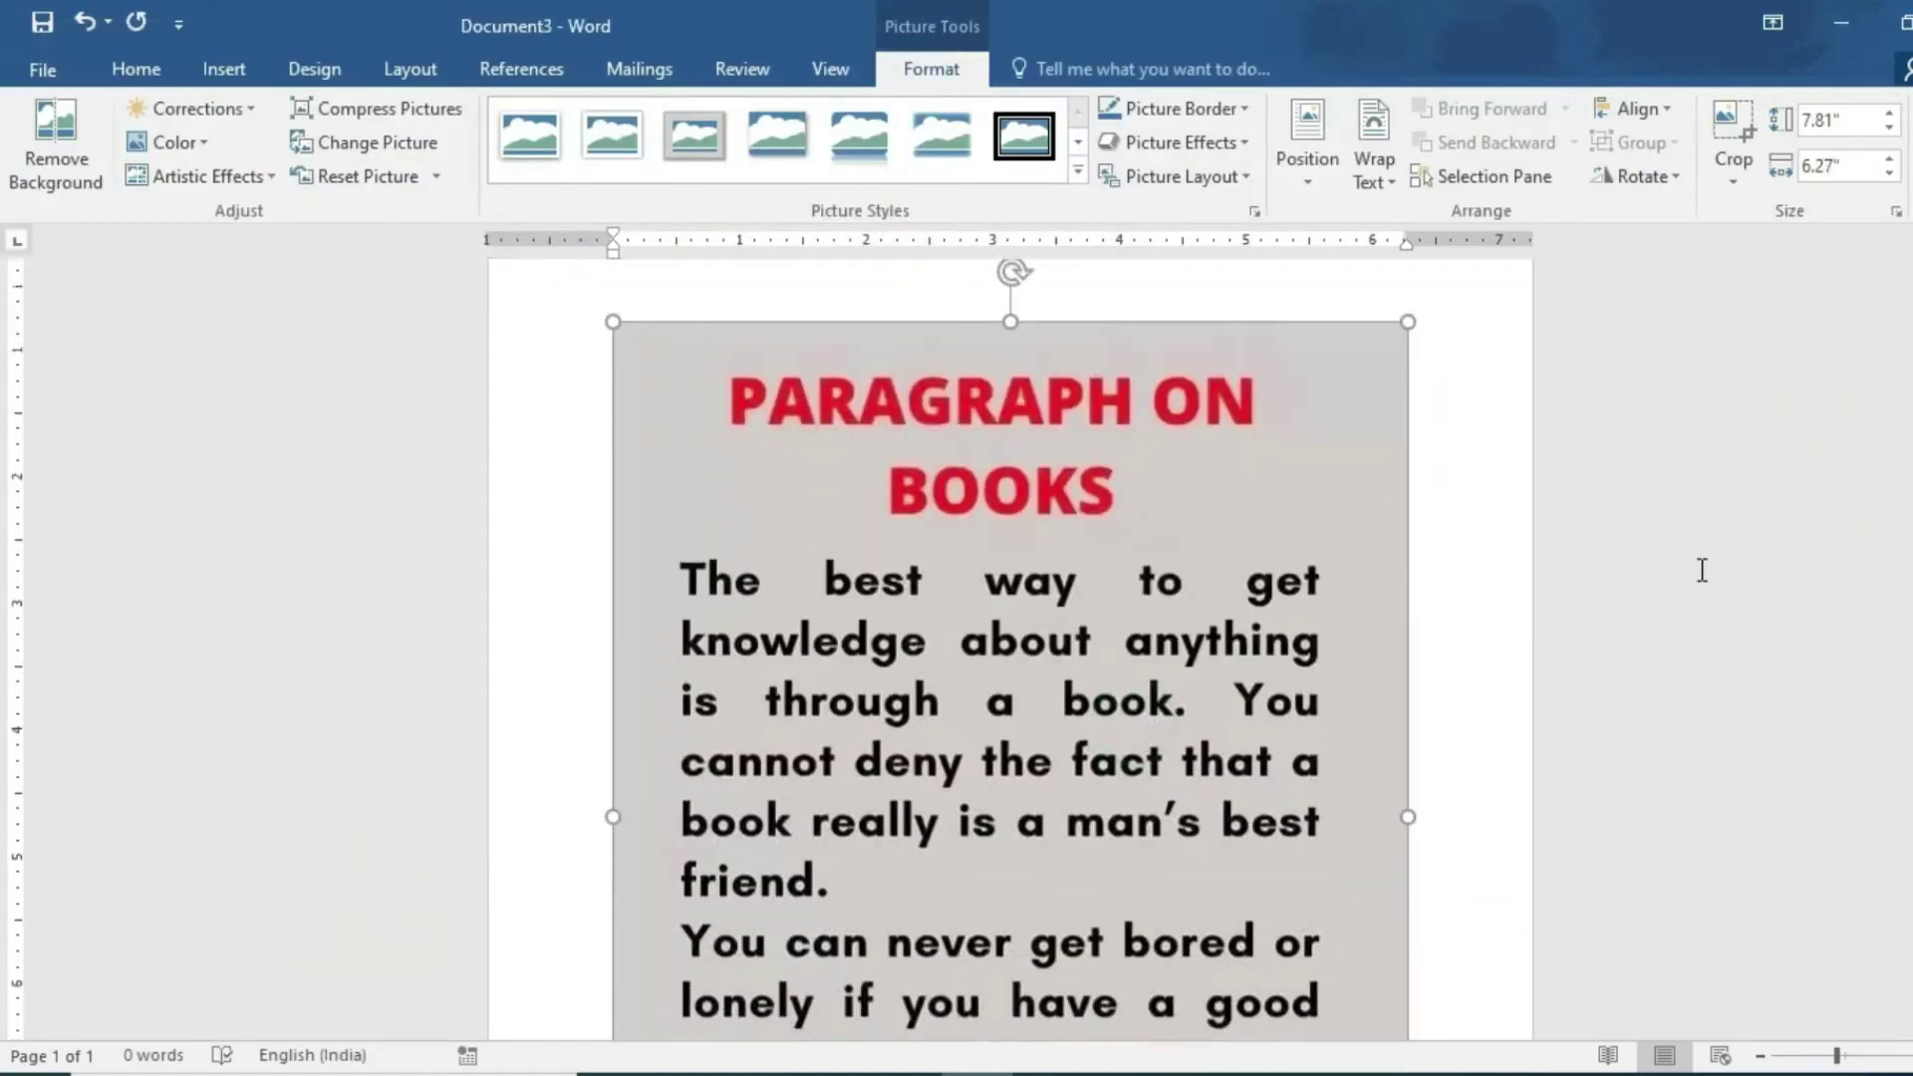
scroll(1702, 571, down, 5)
scroll(1702, 571, down, 2)
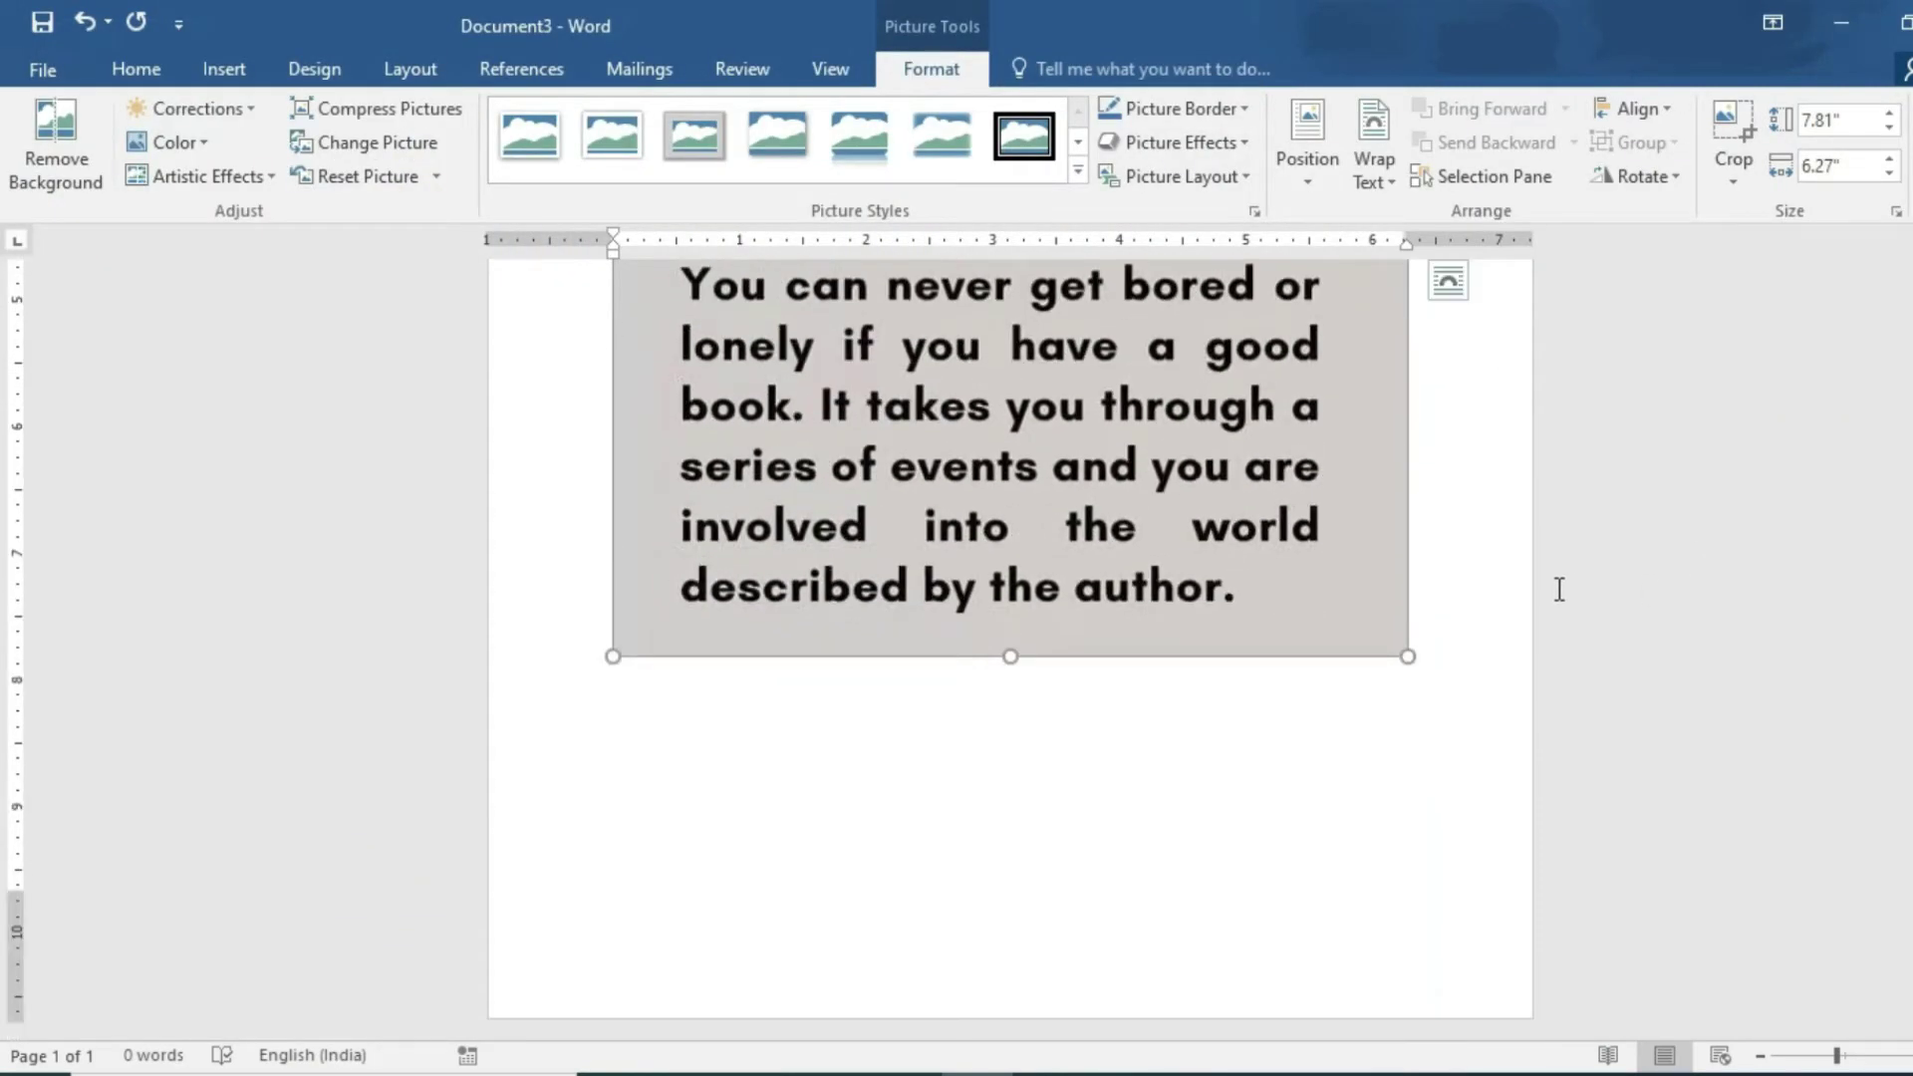
scroll(1558, 588, down, 5)
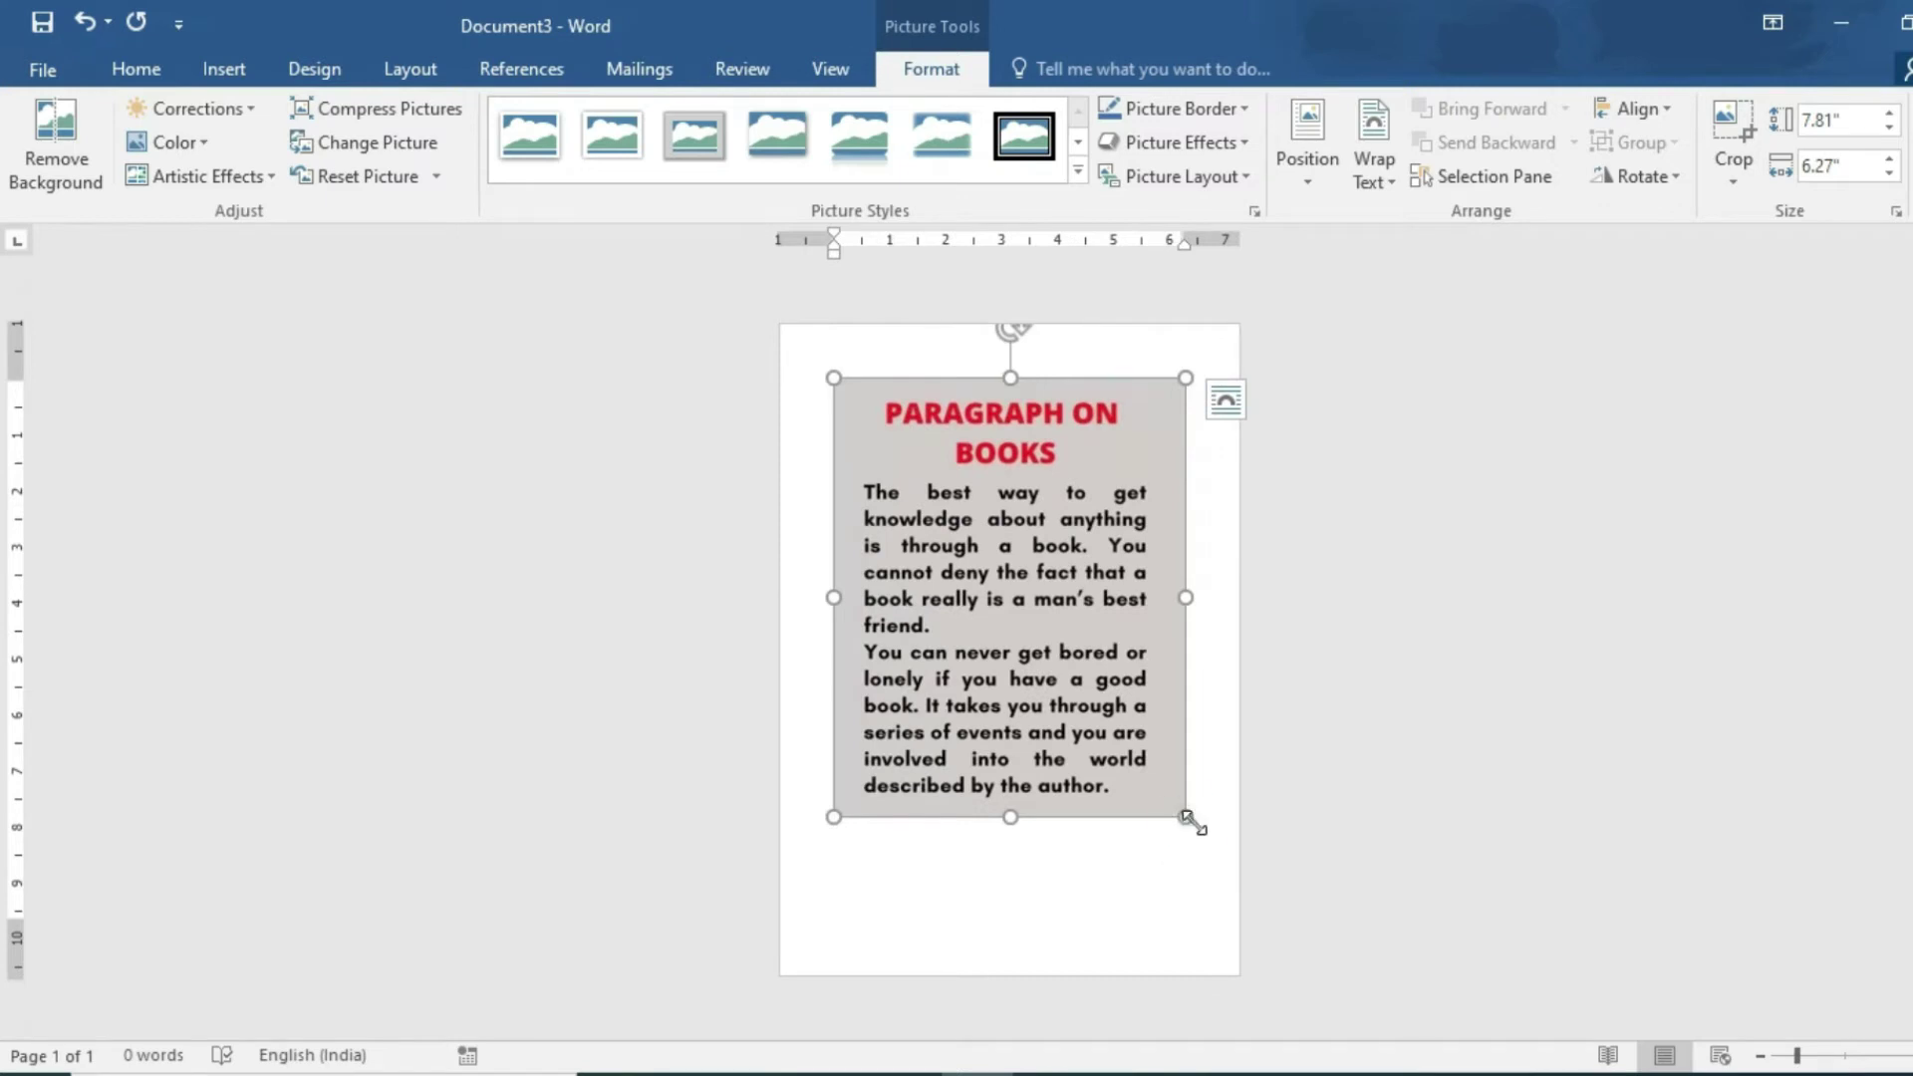
Step: Enlarge the picture slightly and set its text wrapping to In Front of Text
drag(1185, 817, 1212, 850)
drag(827, 851, 814, 875)
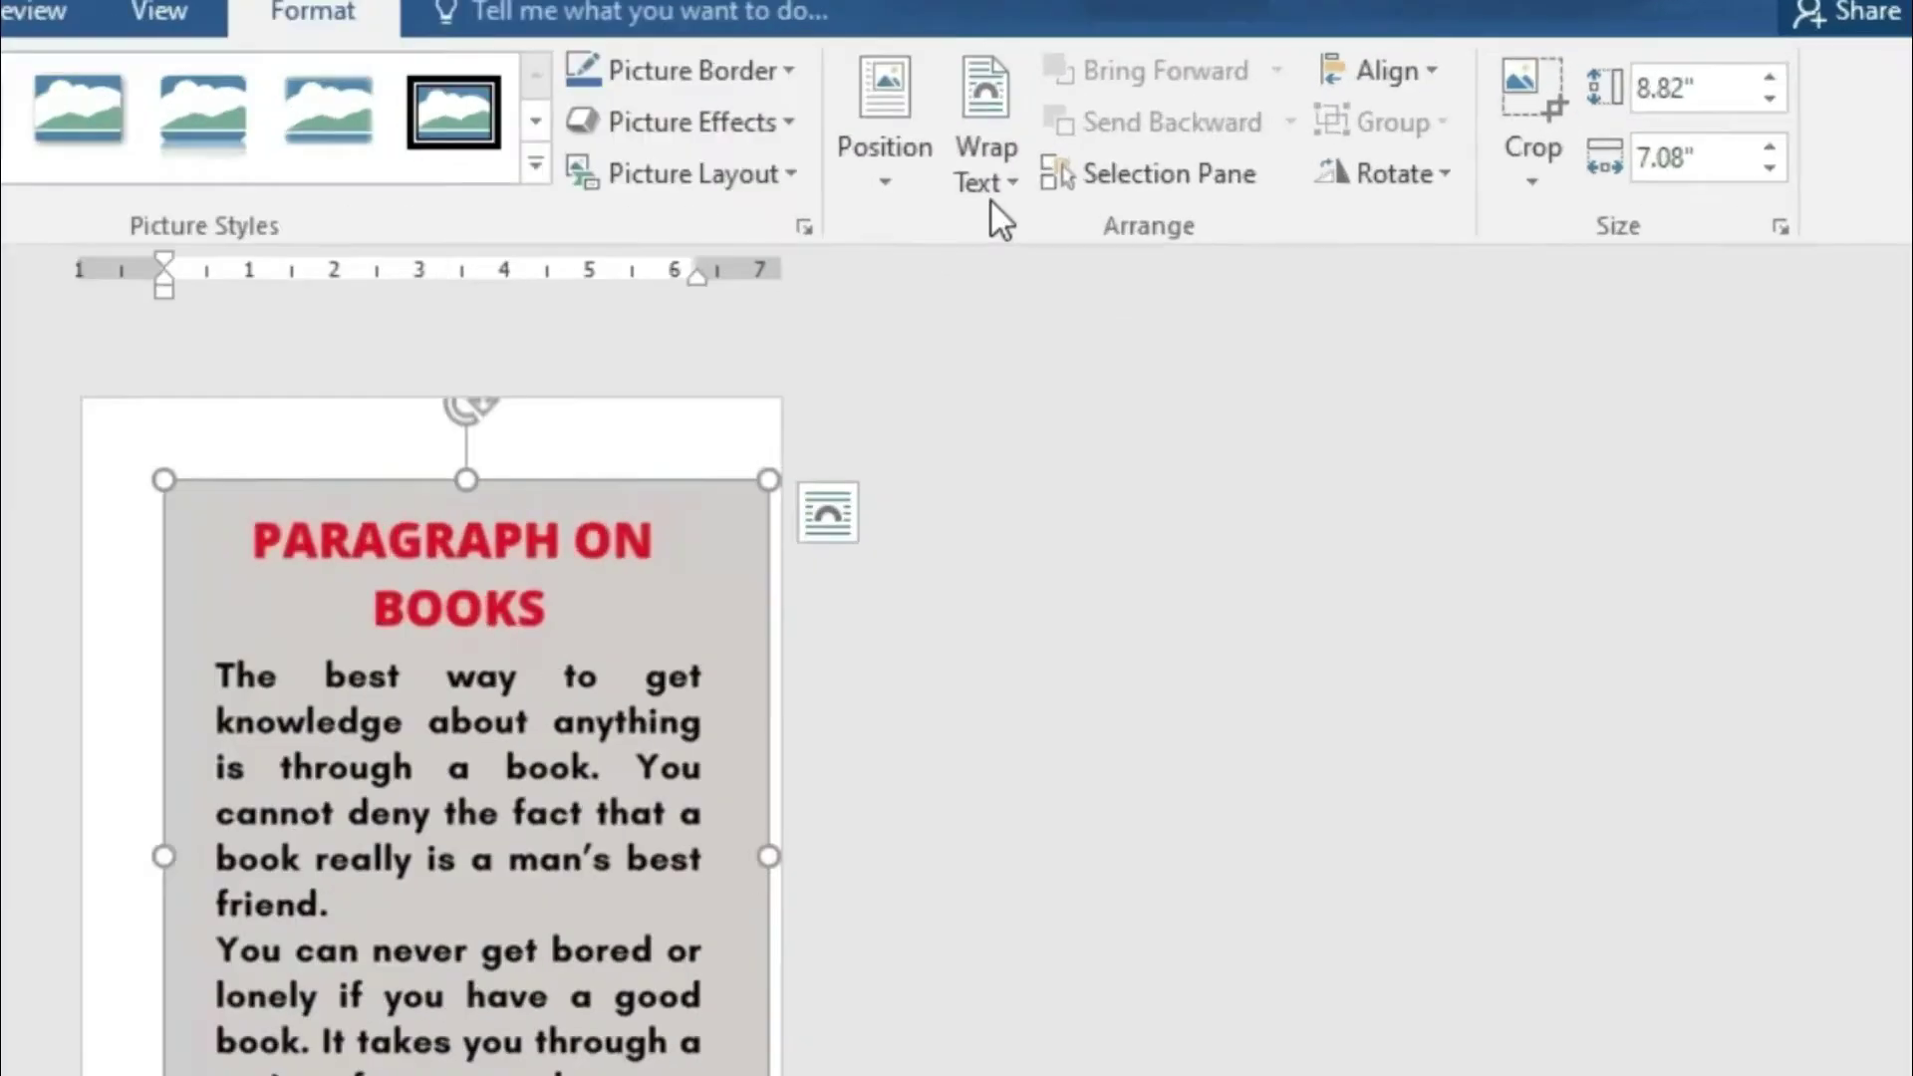
click(1379, 179)
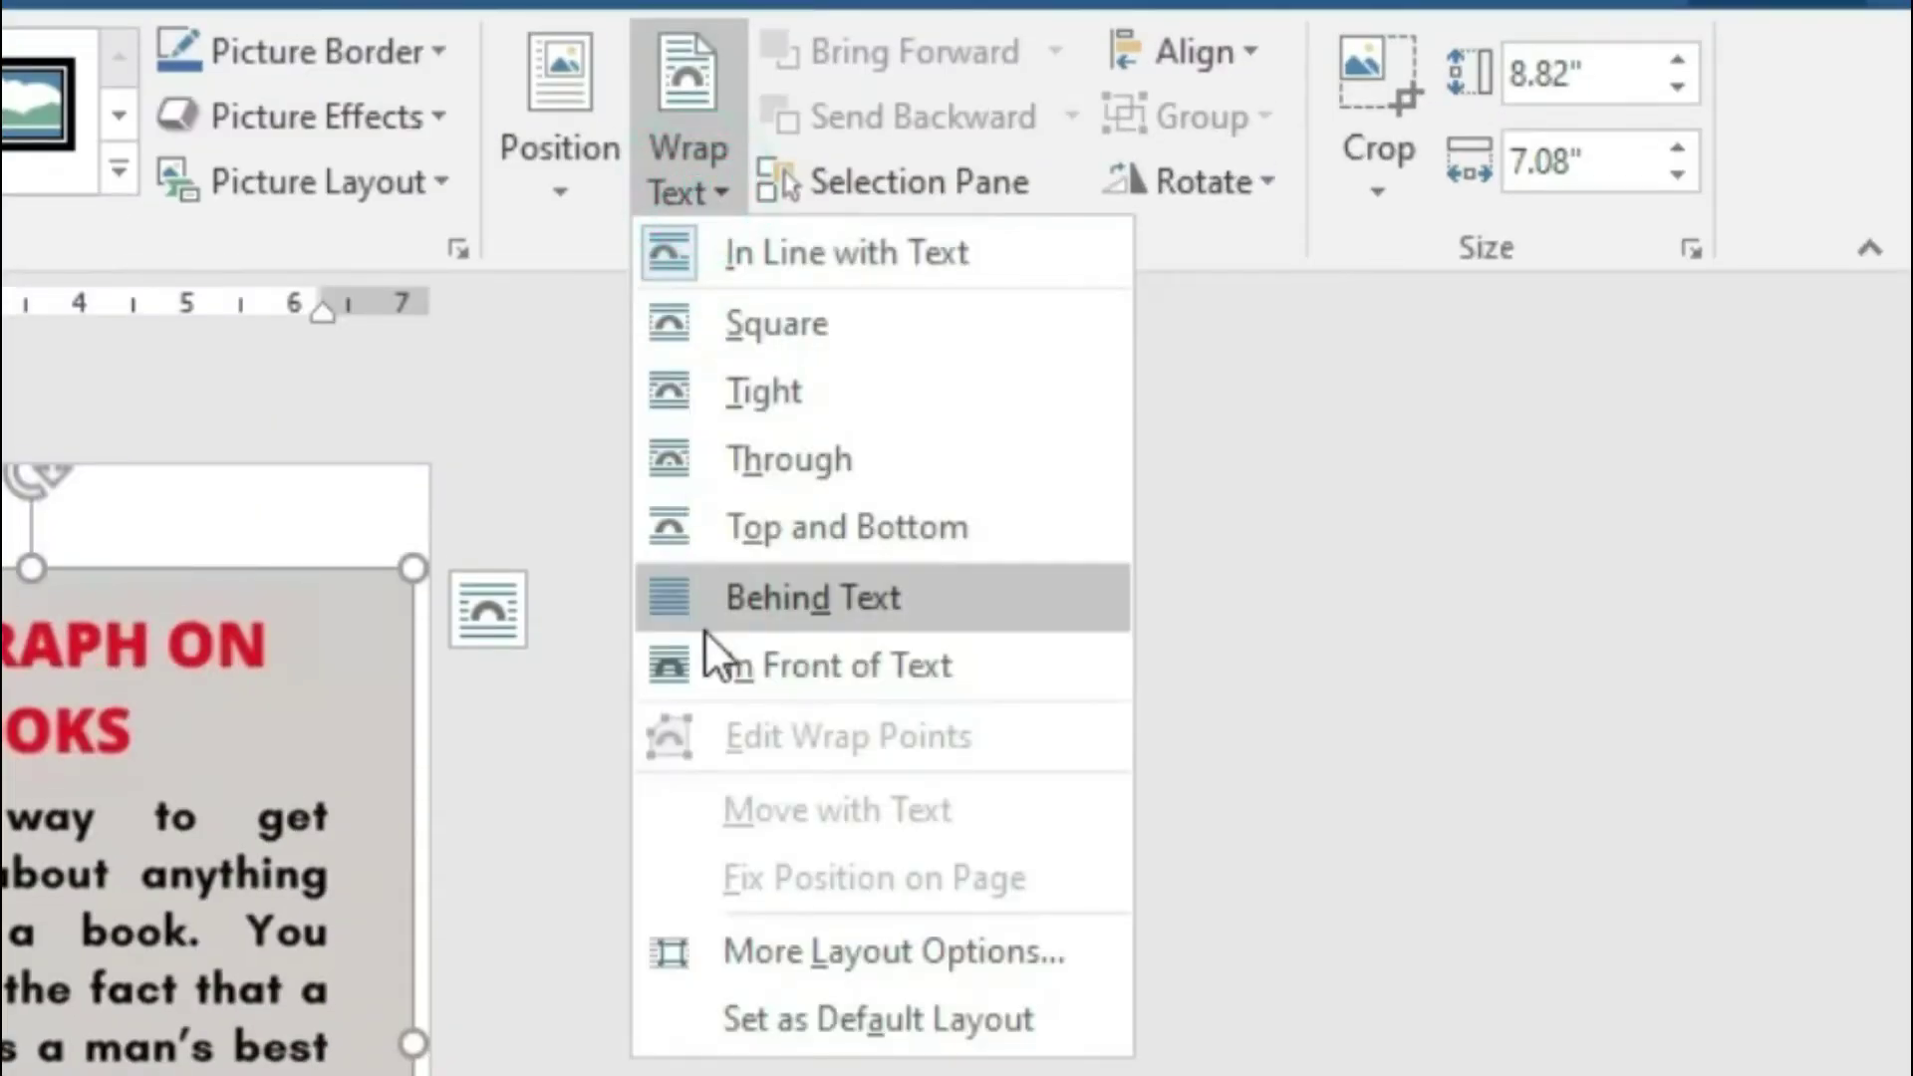
click(724, 663)
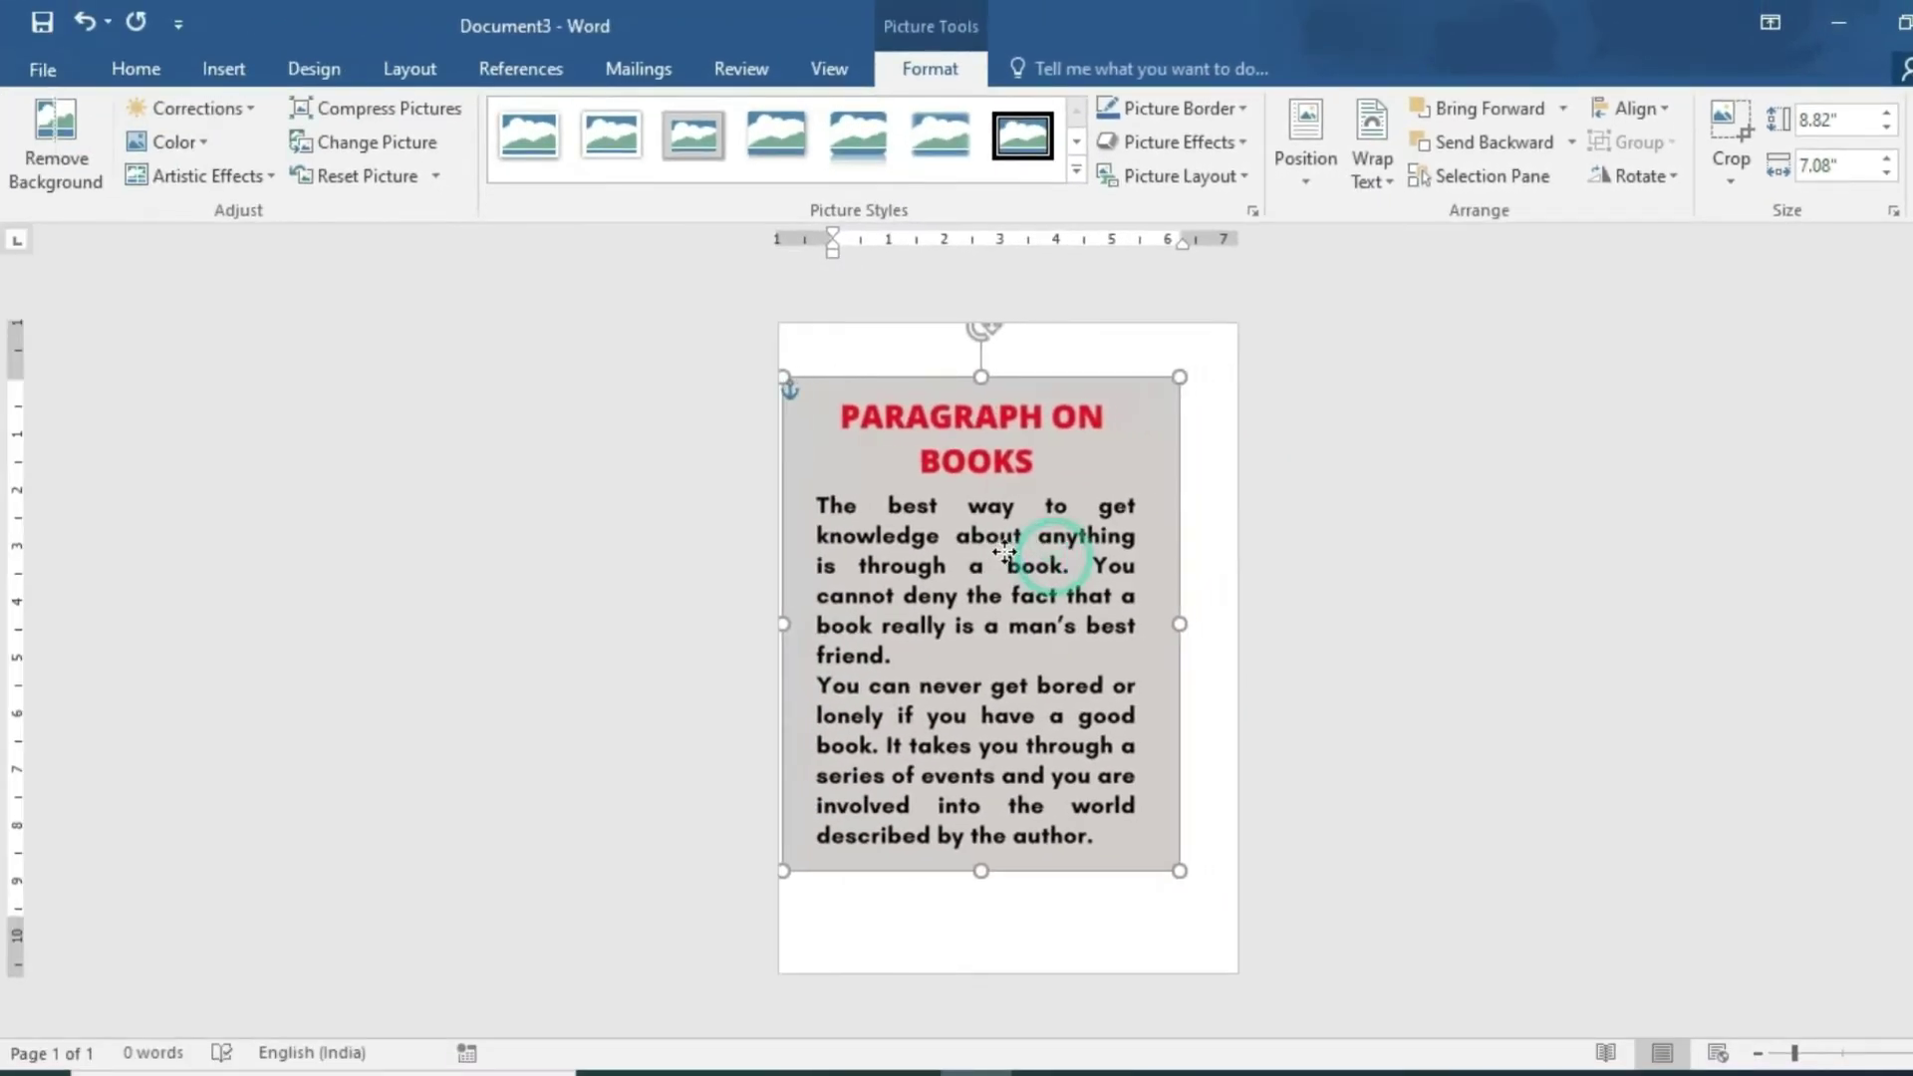
Step: Move the picture up-left and enlarge it to 9.66" by 7.75"
drag(1054, 558, 1014, 537)
drag(1189, 851, 1223, 898)
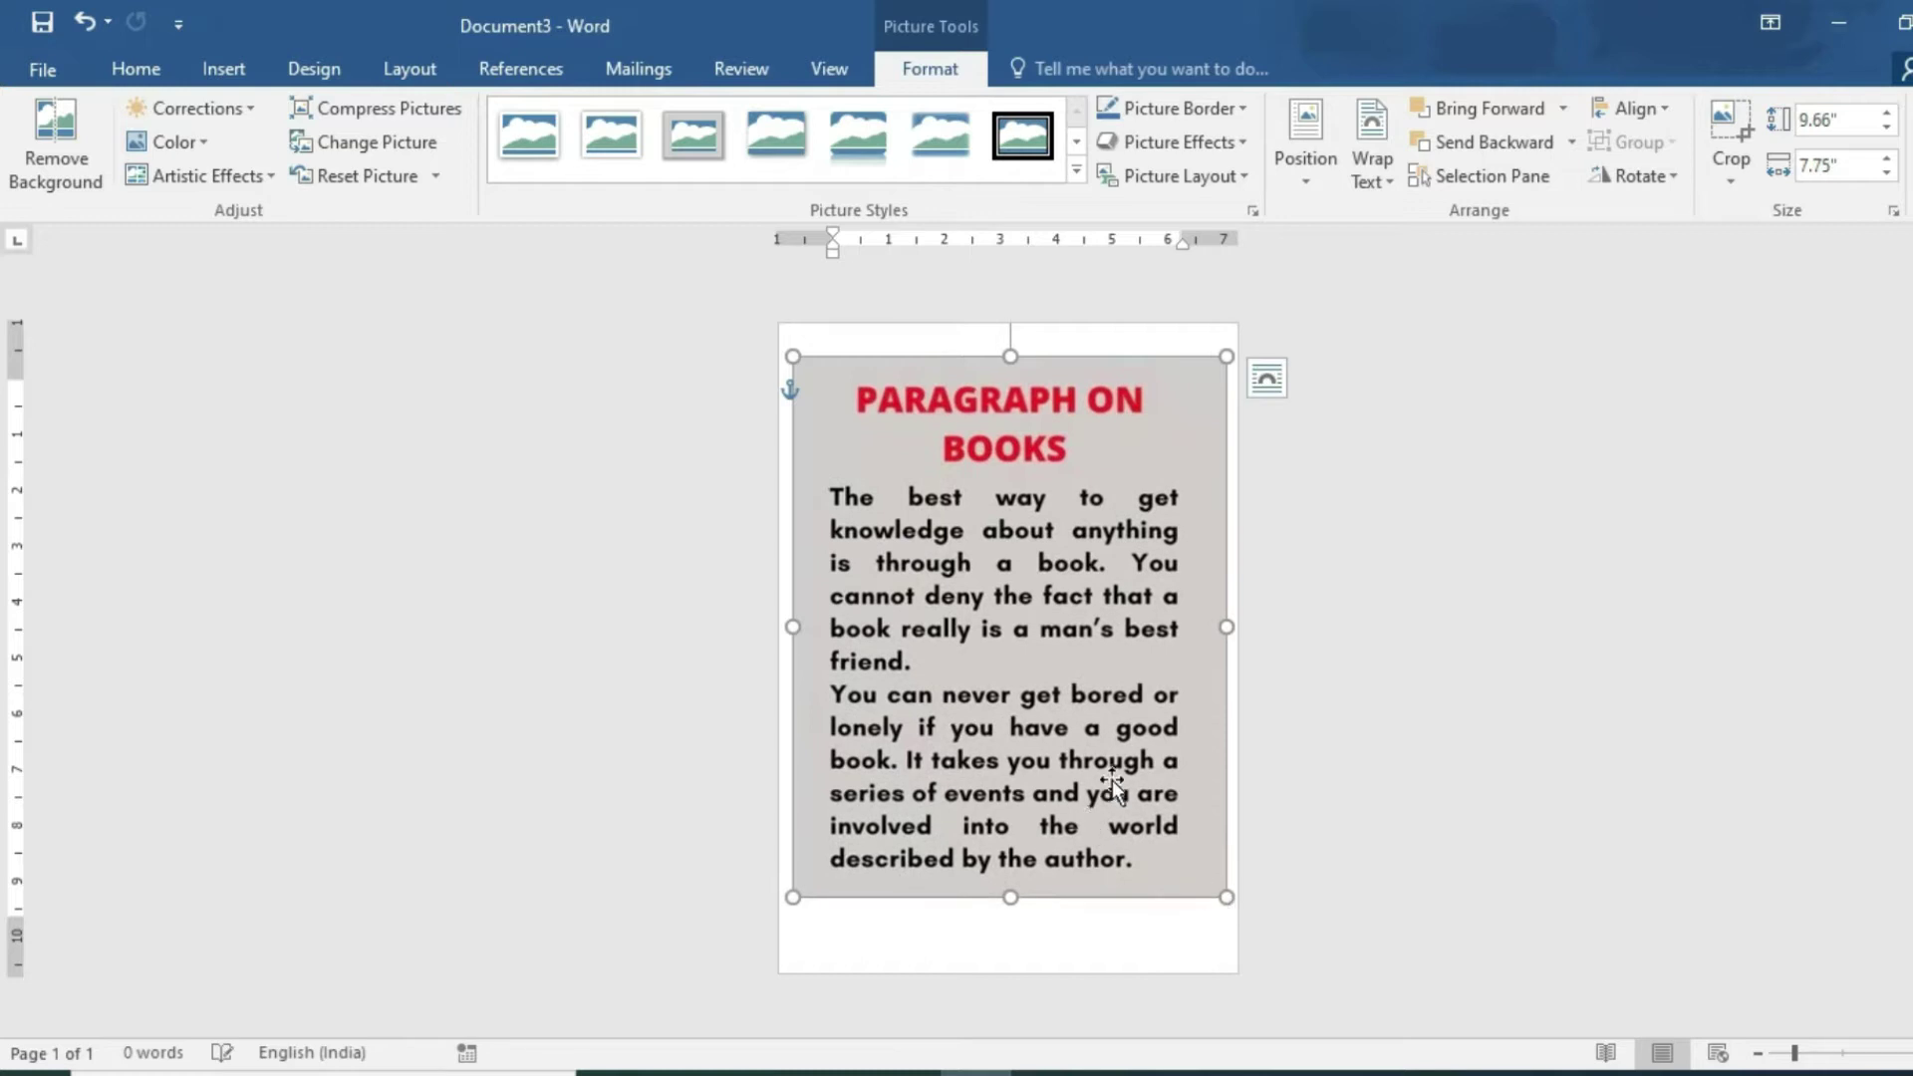
ctrl+scroll(1400, 777, up, 1)
ctrl+scroll(1400, 778, up, 1)
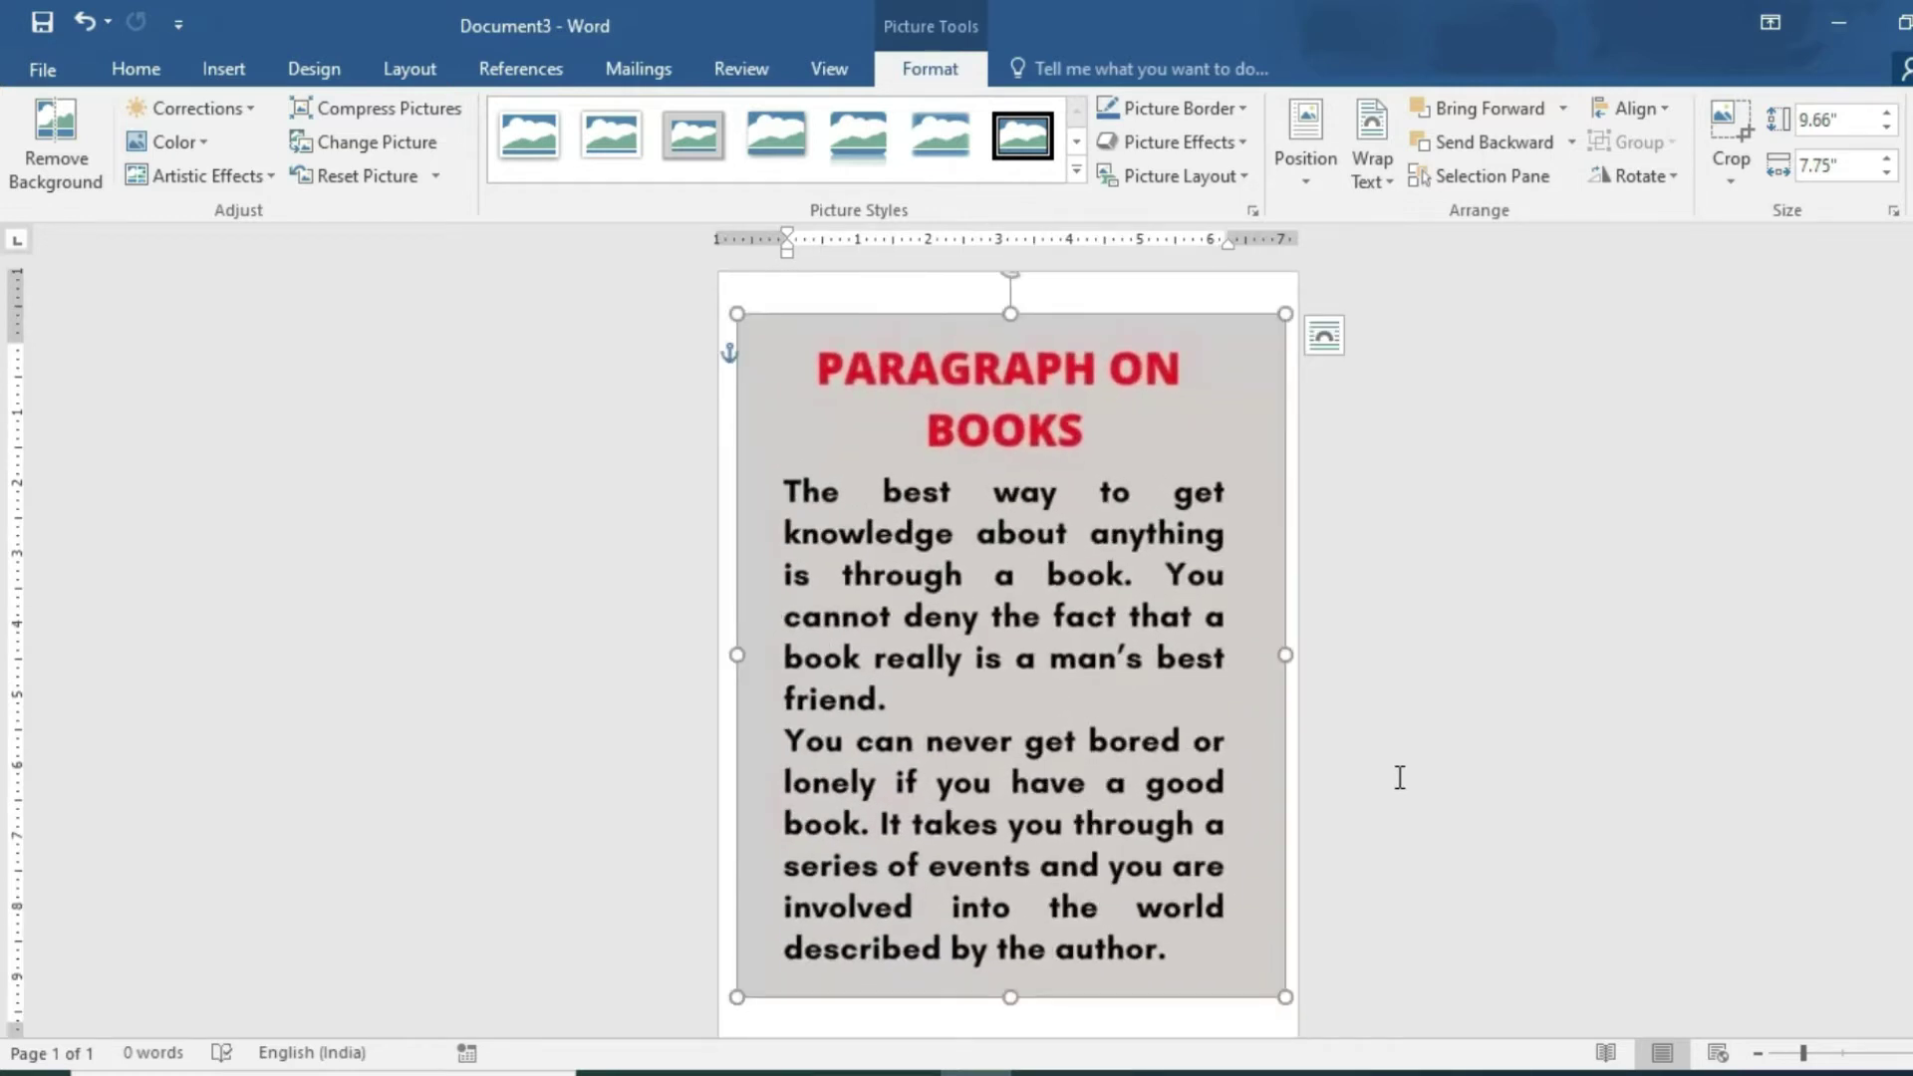
Step: Set the picture's brightness to 20% and contrast to 5% in Picture Corrections Options
click(231, 112)
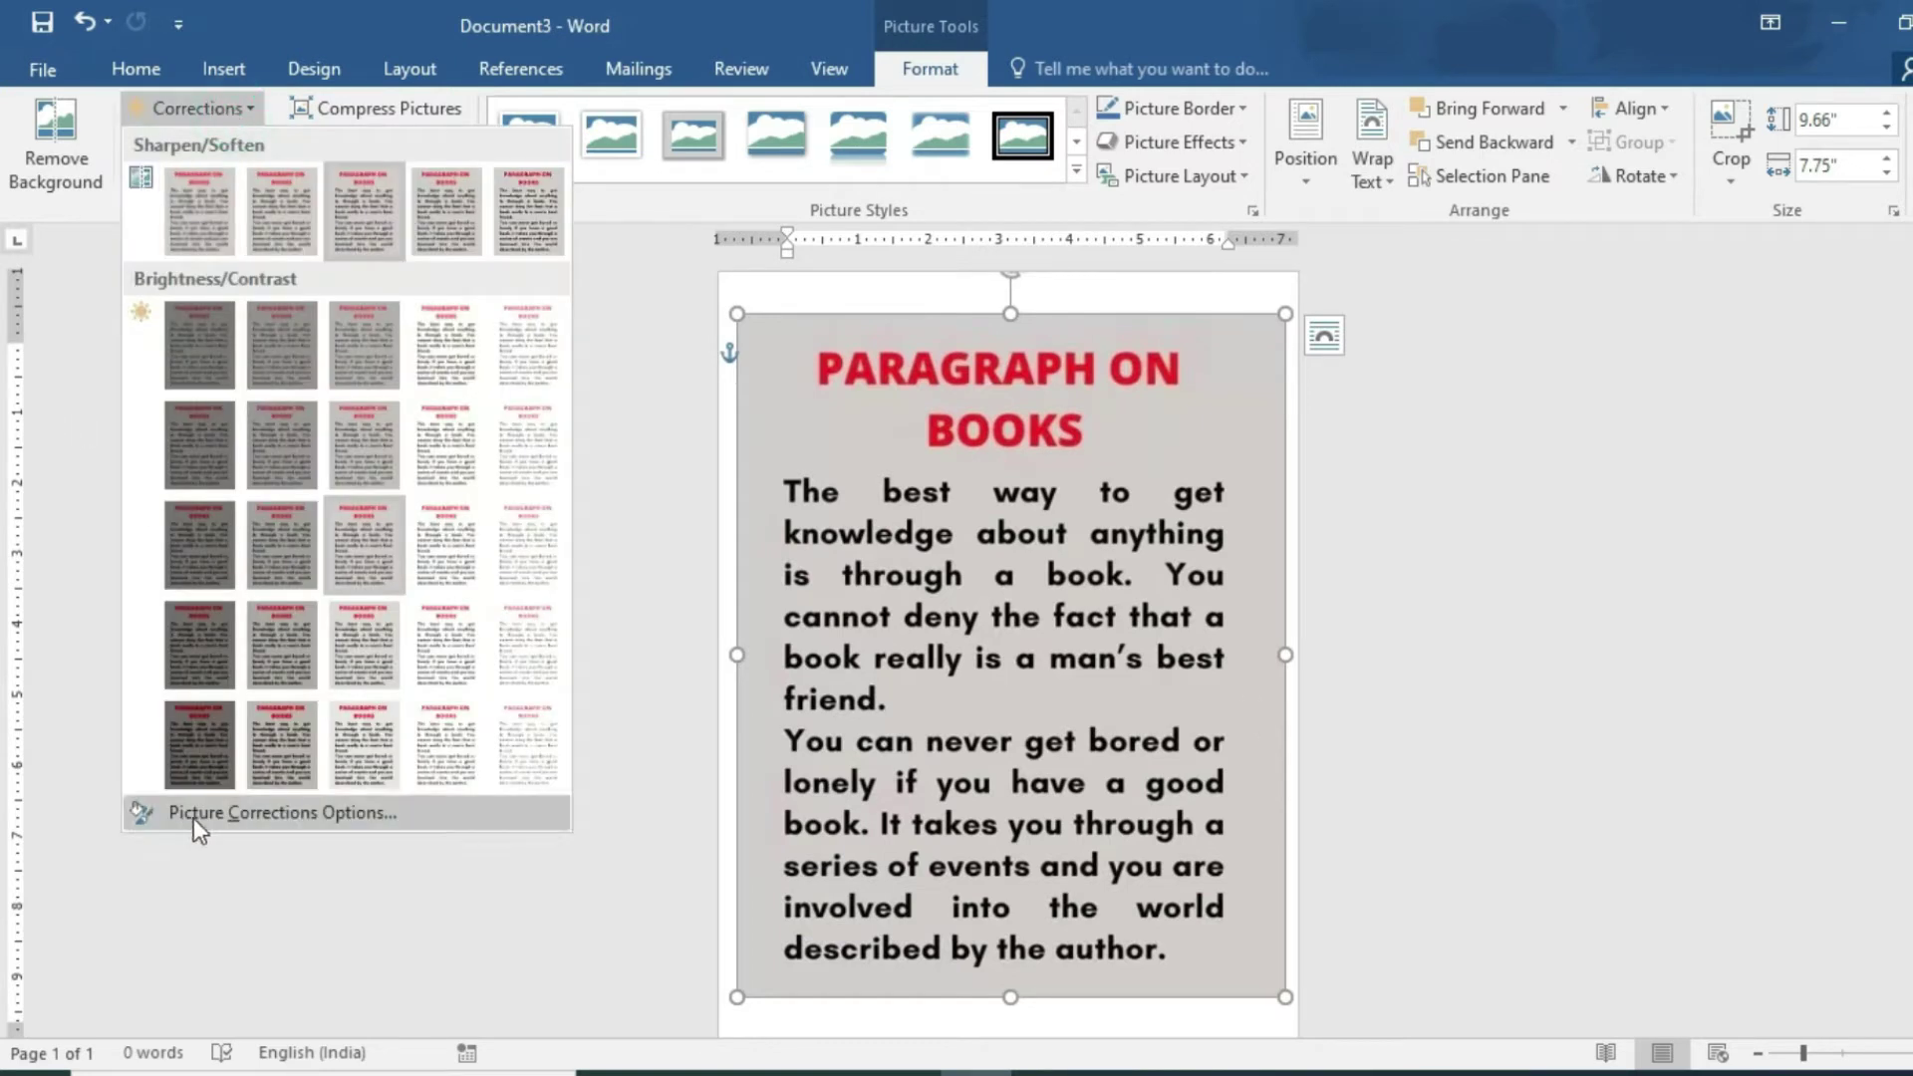
click(245, 815)
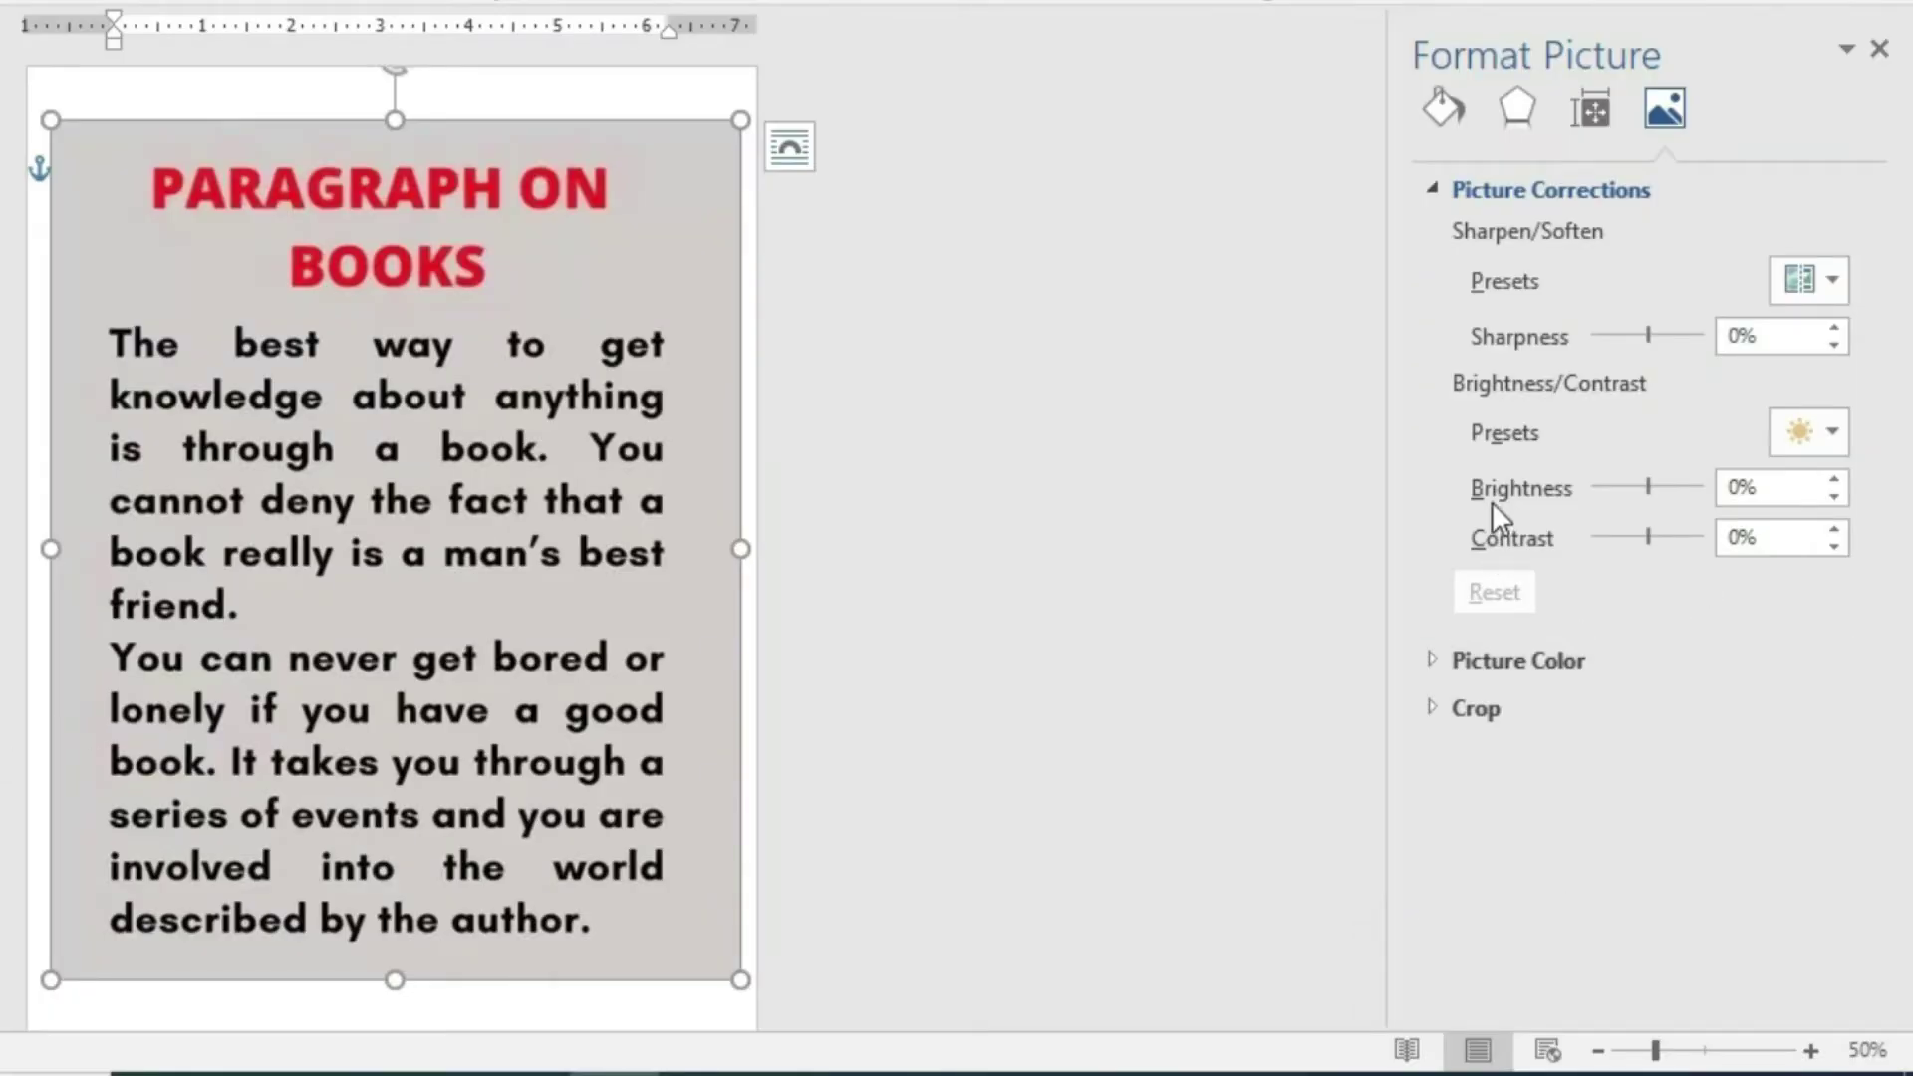
click(1738, 488)
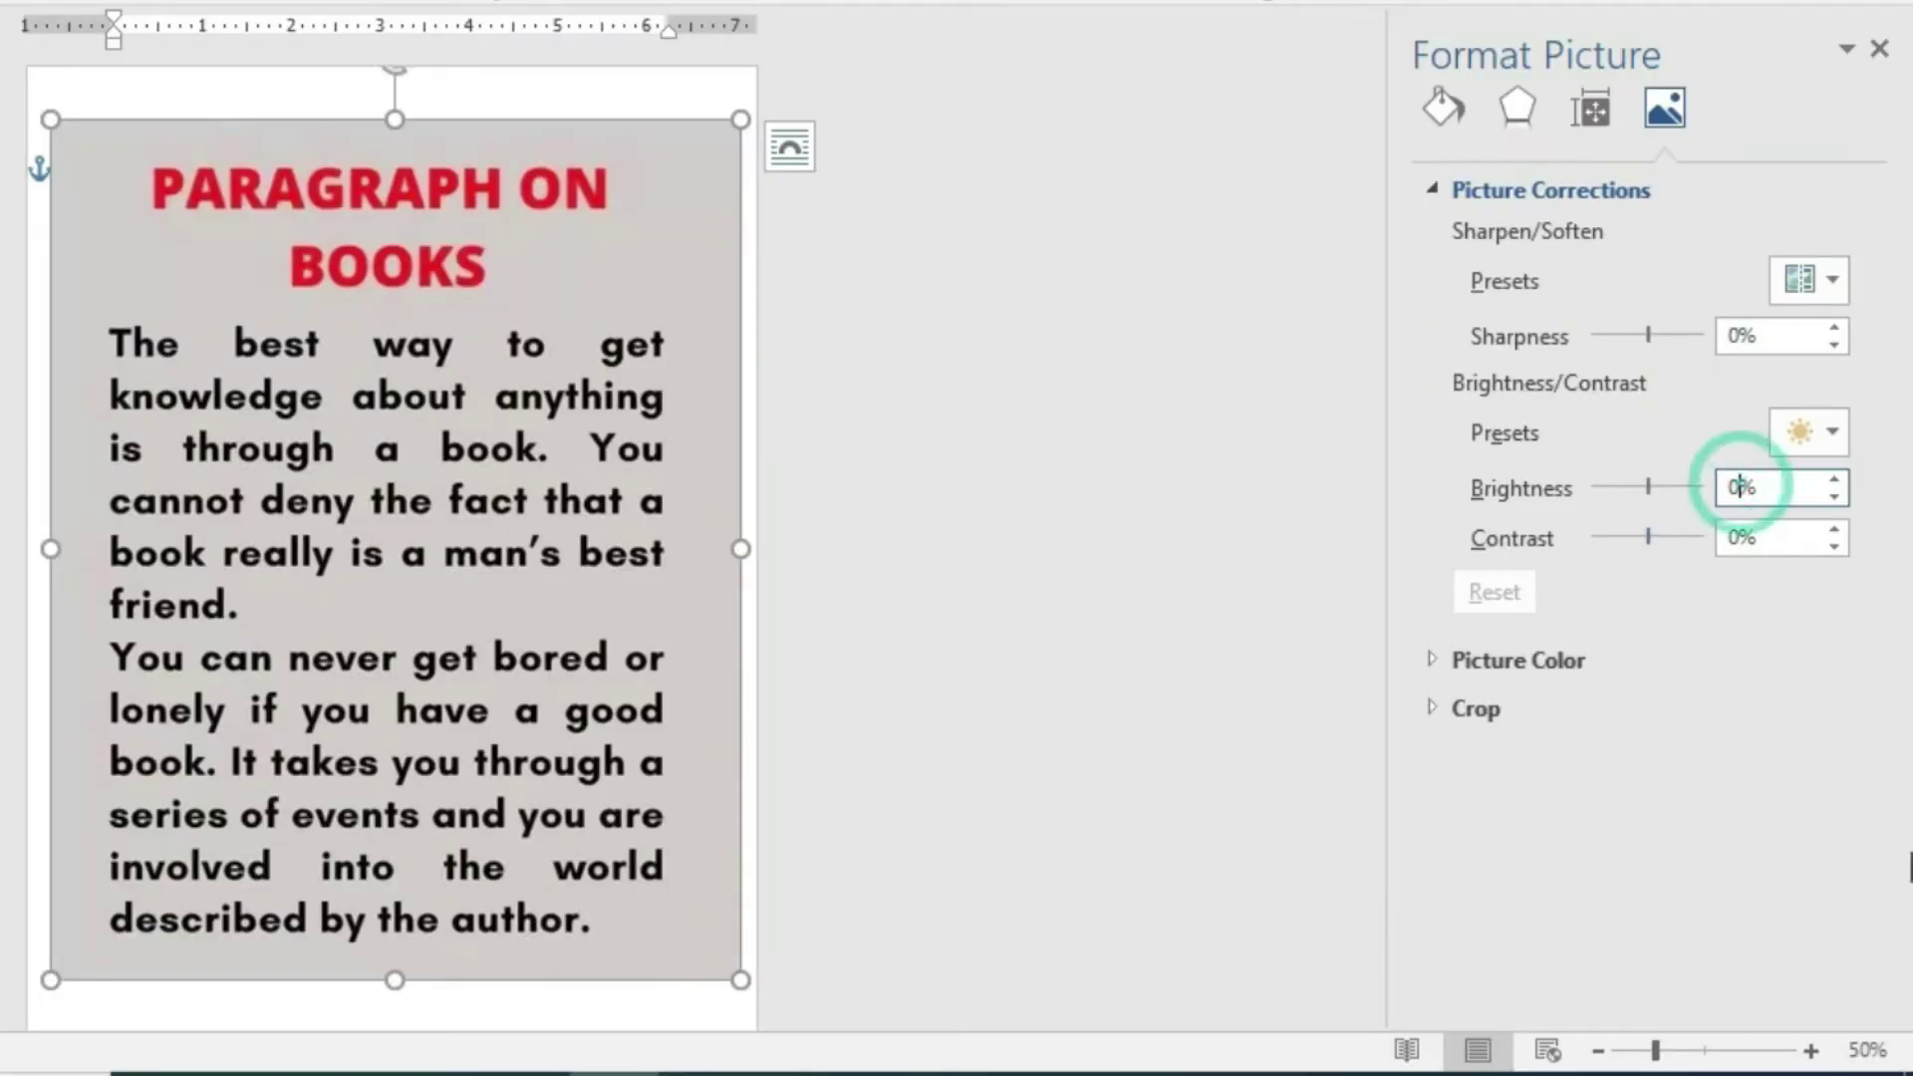
key(BackSpace)
text(20)
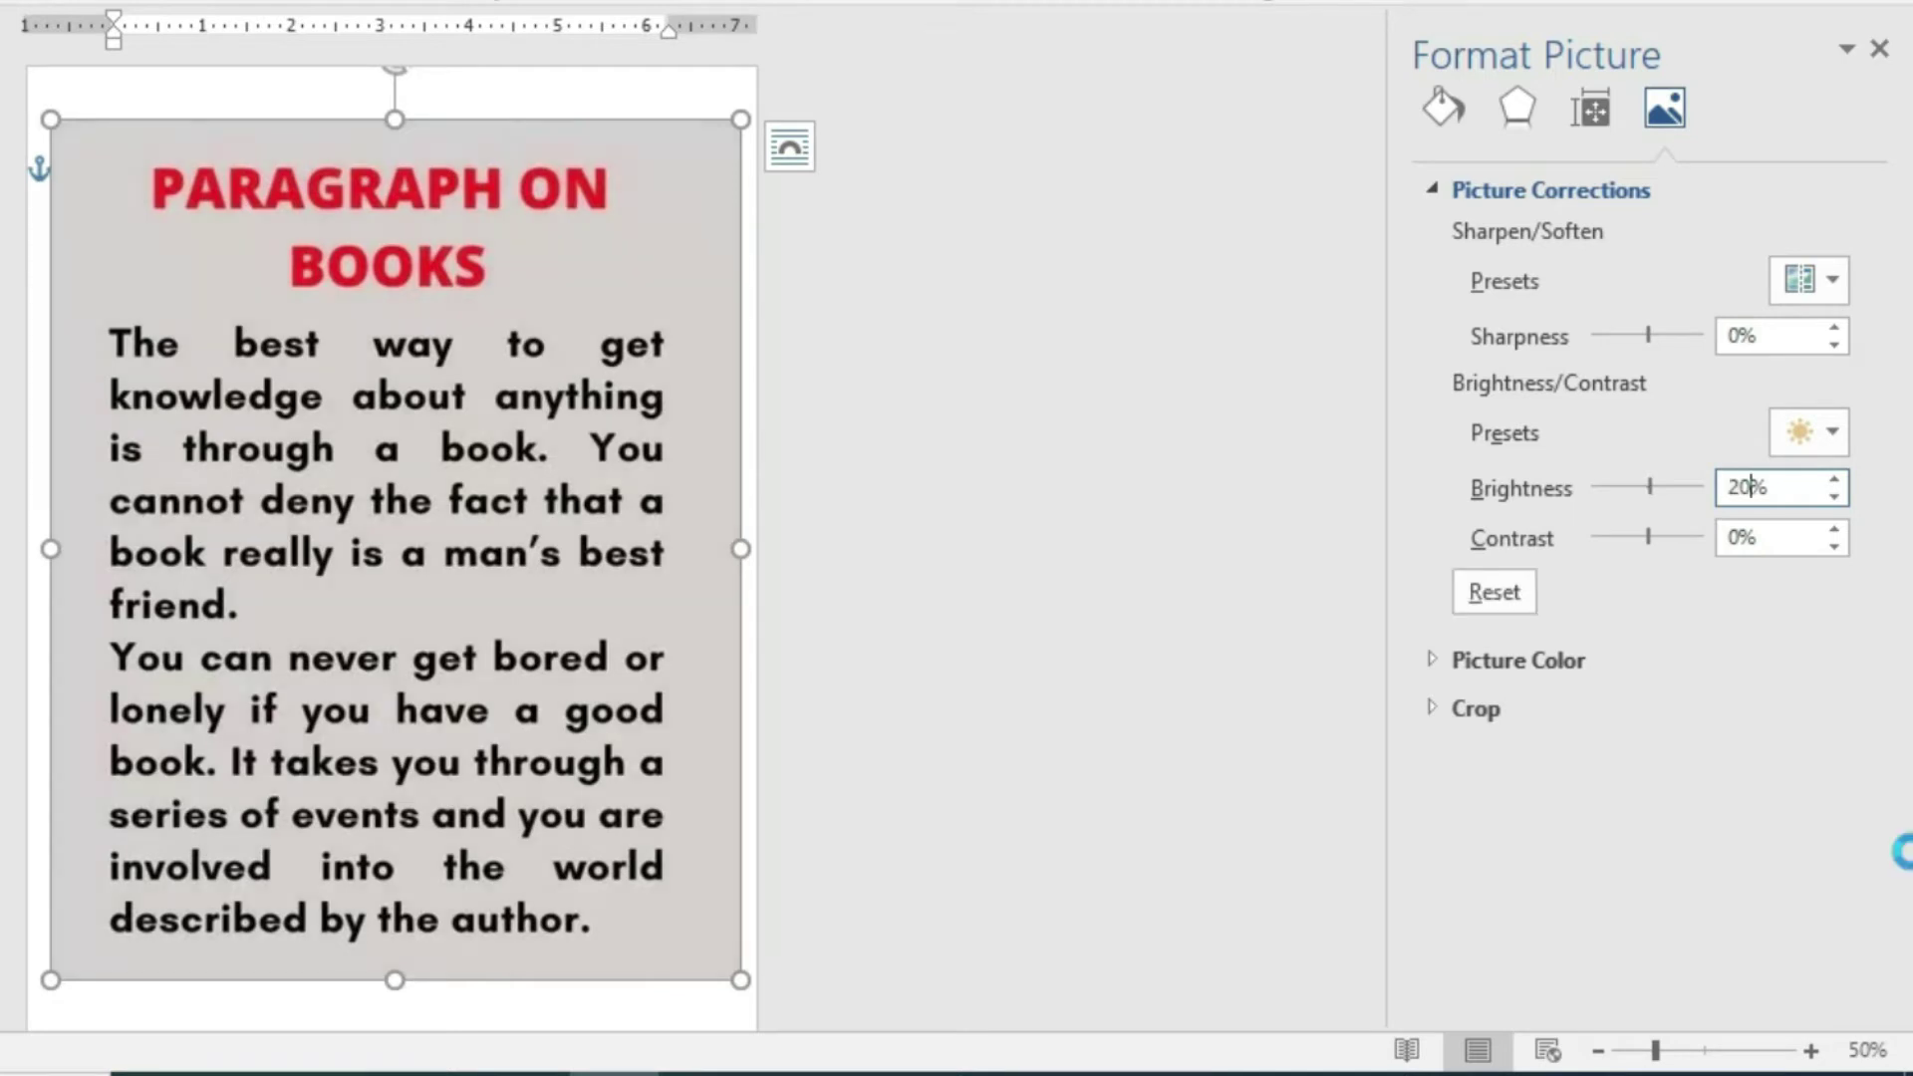
click(1742, 538)
key(BackSpace)
text(5)
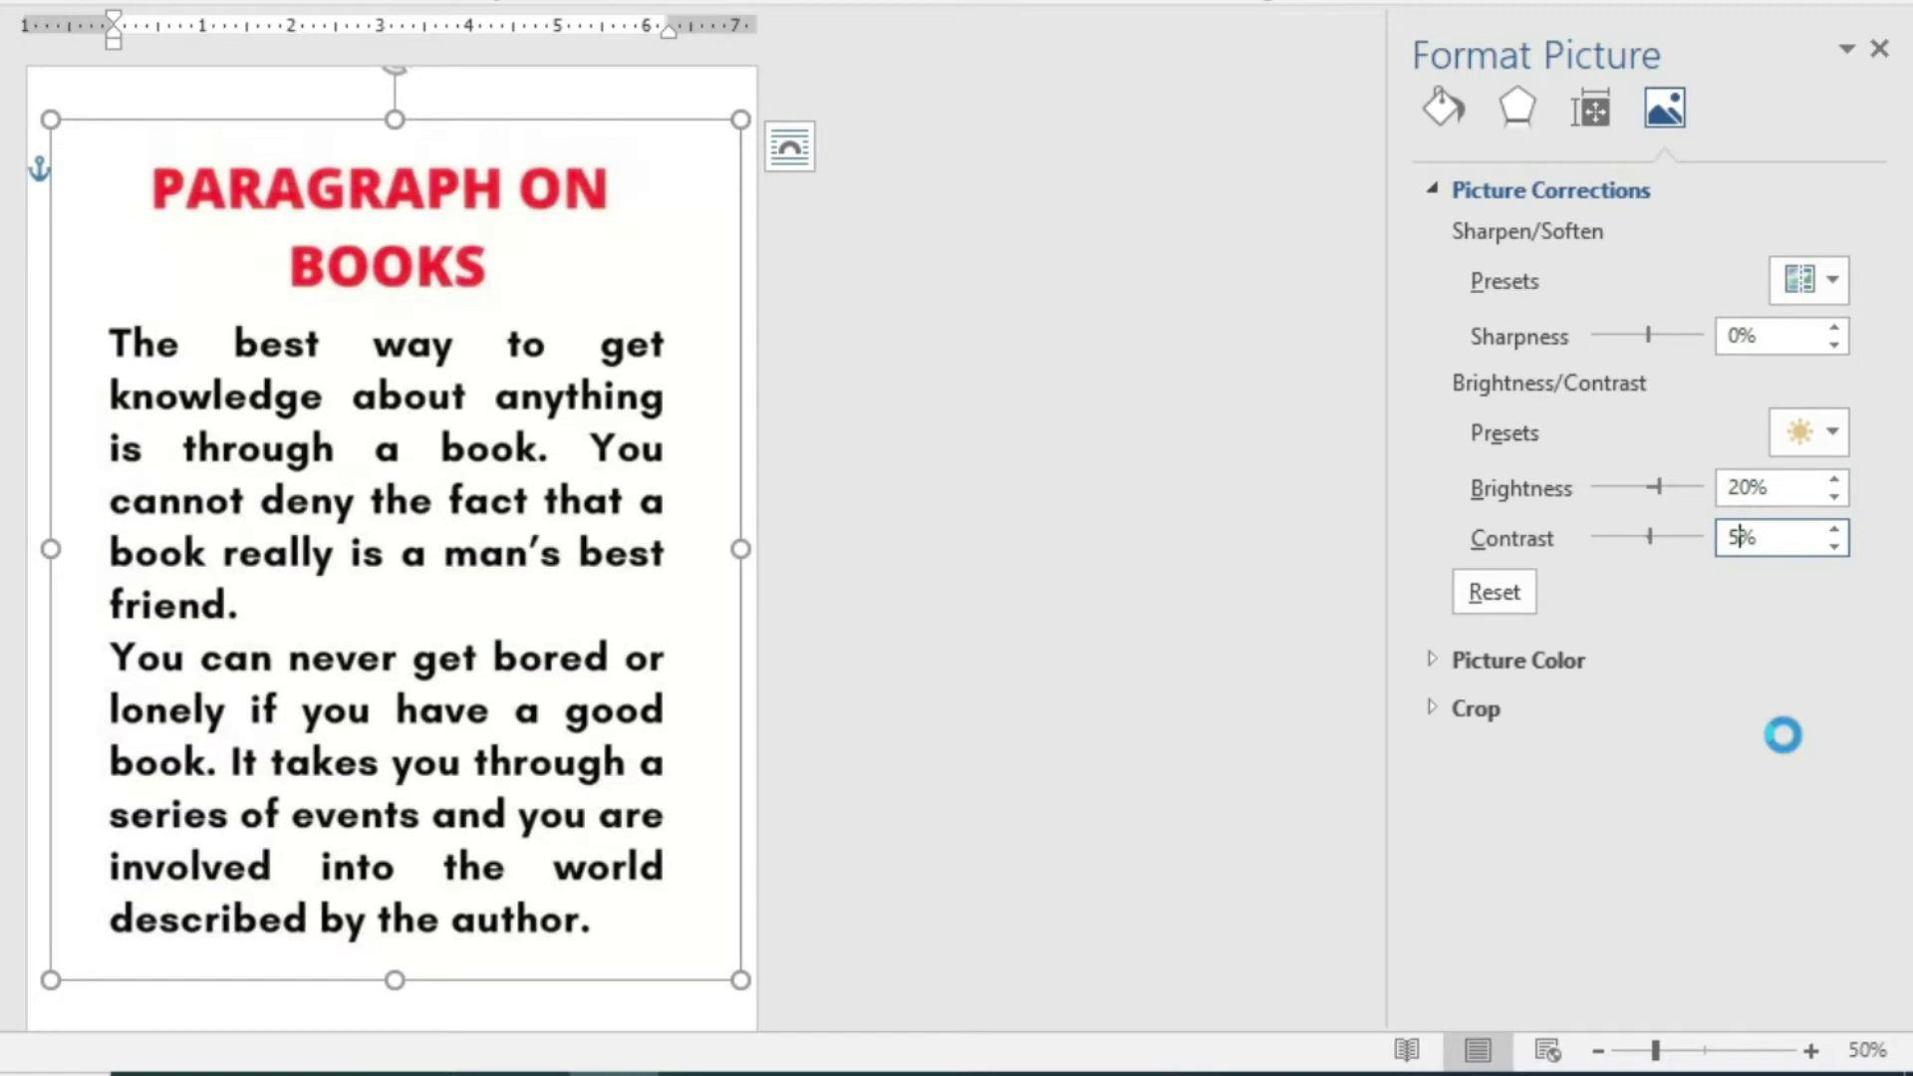
click(1879, 48)
click(1473, 374)
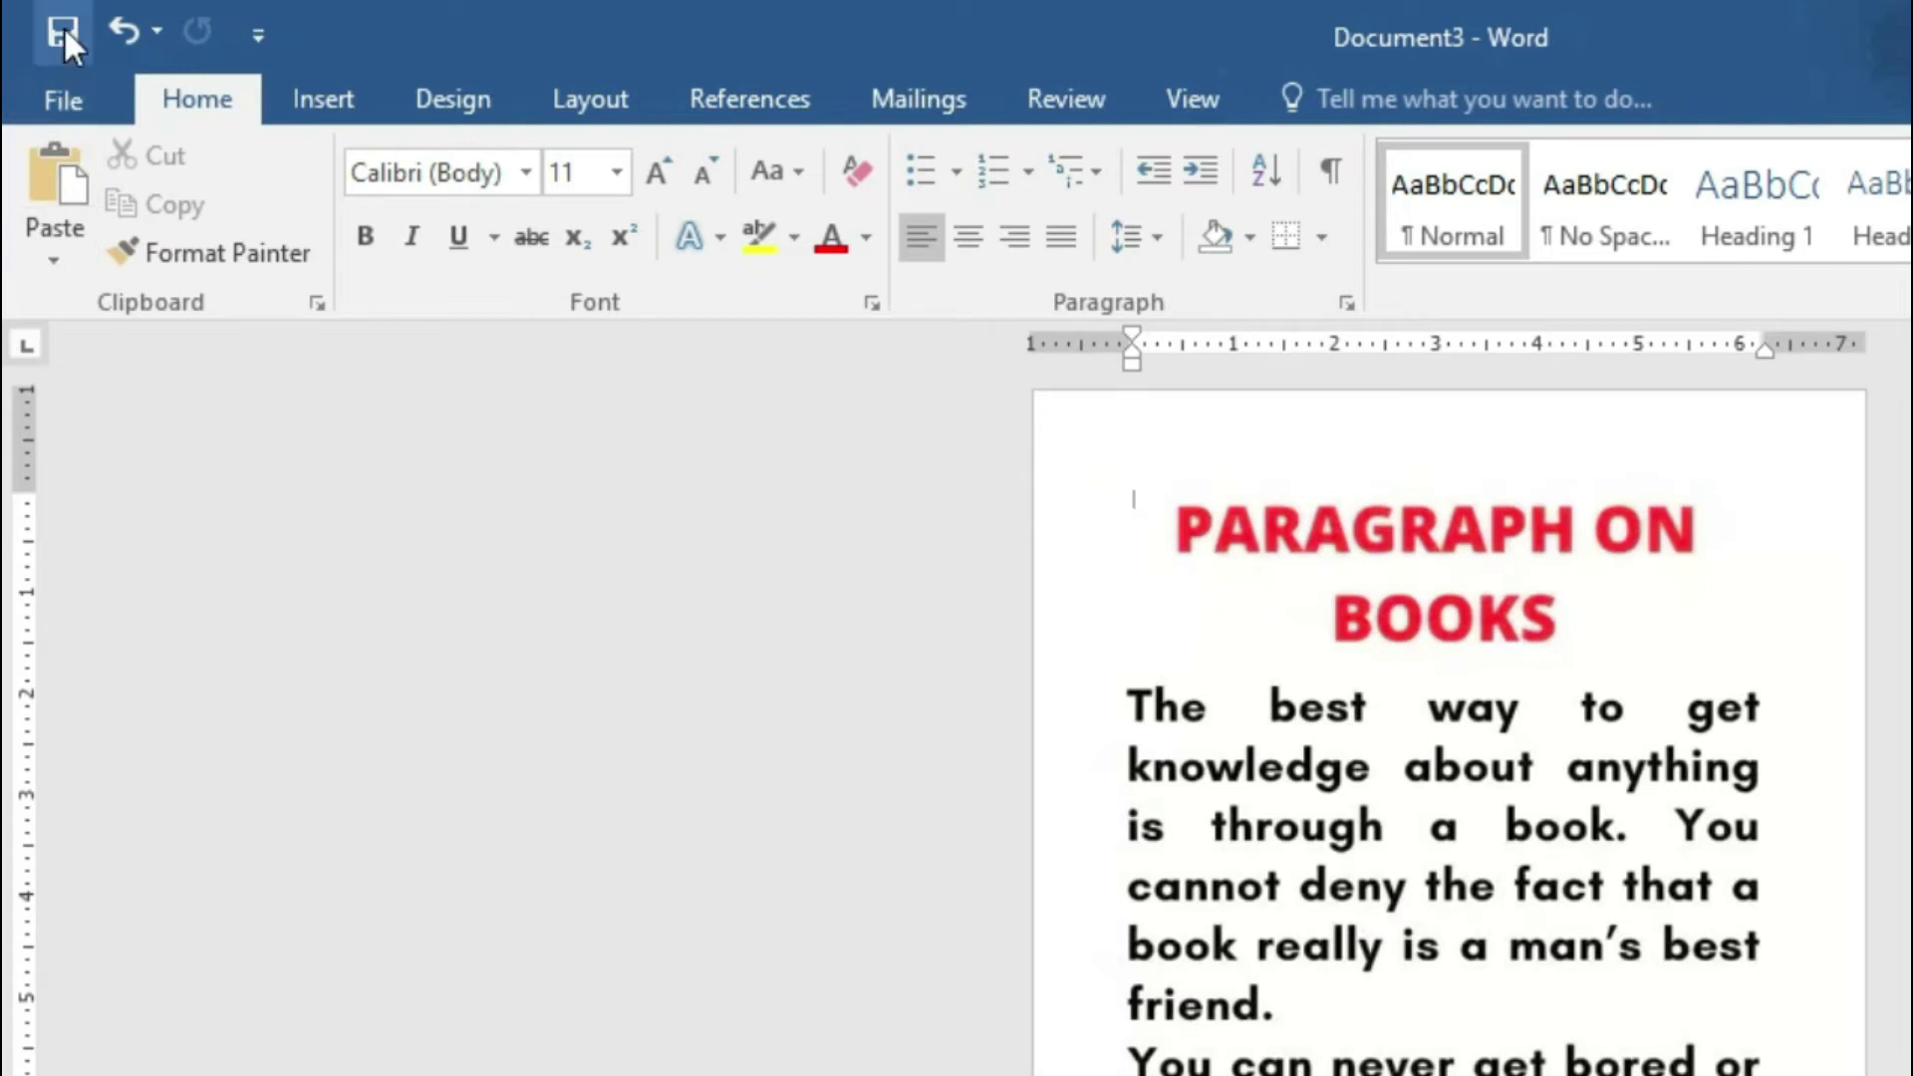
Step: Save the document on the Desktop as a PDF named 'book file'
click(56, 92)
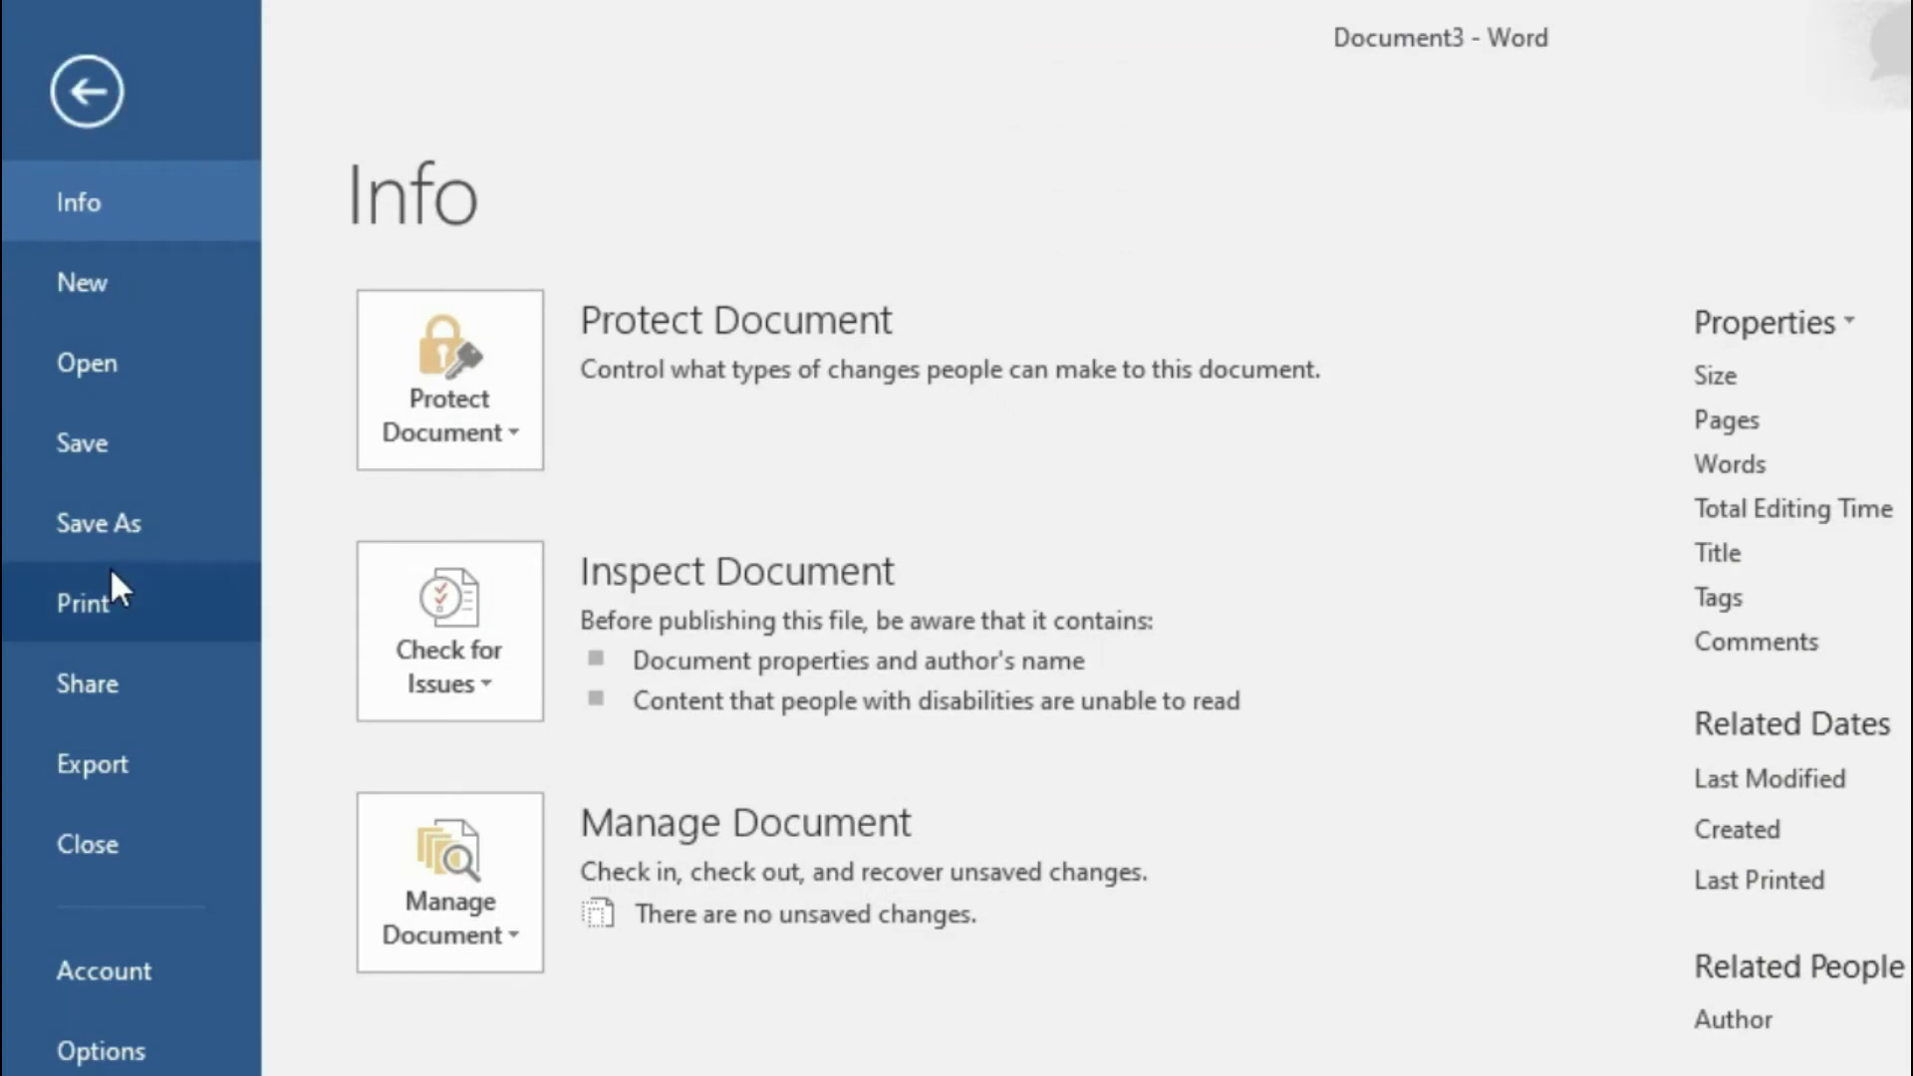
click(112, 525)
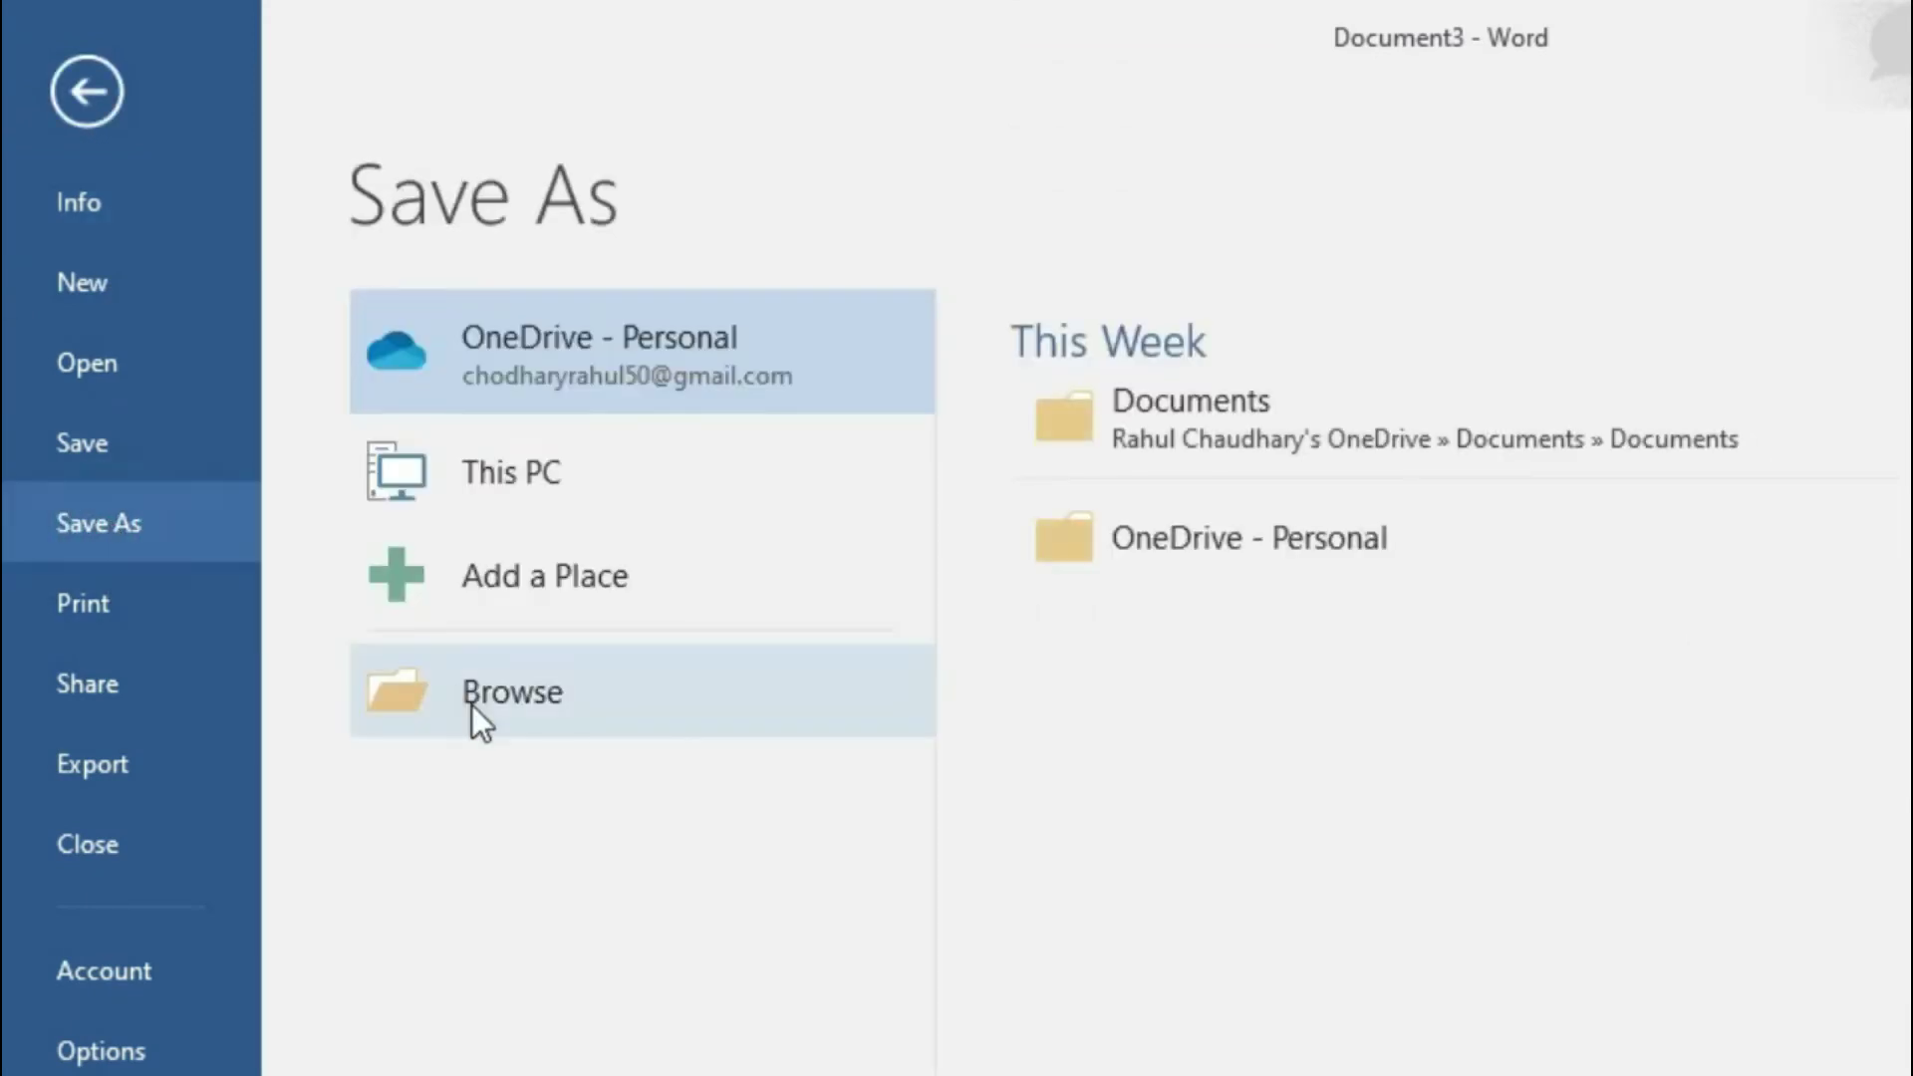
click(472, 706)
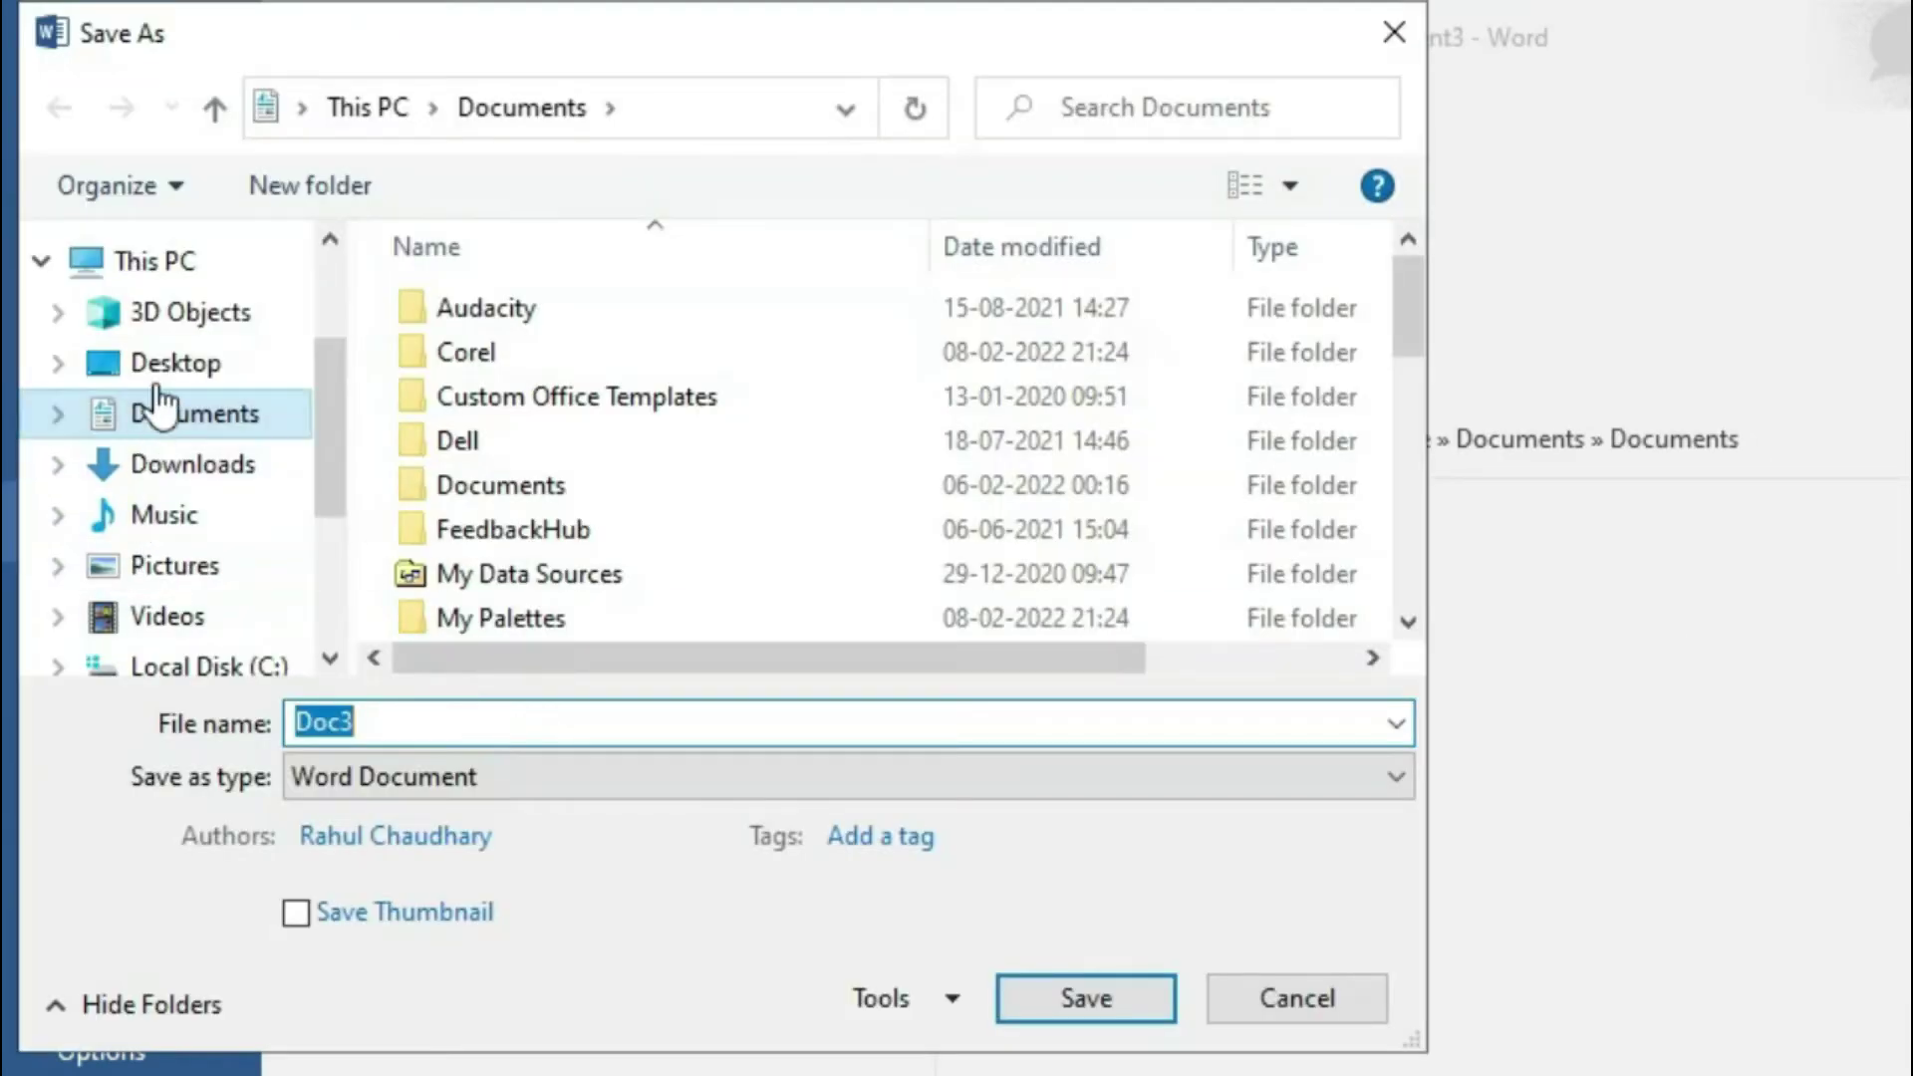
click(170, 363)
double_click(375, 723)
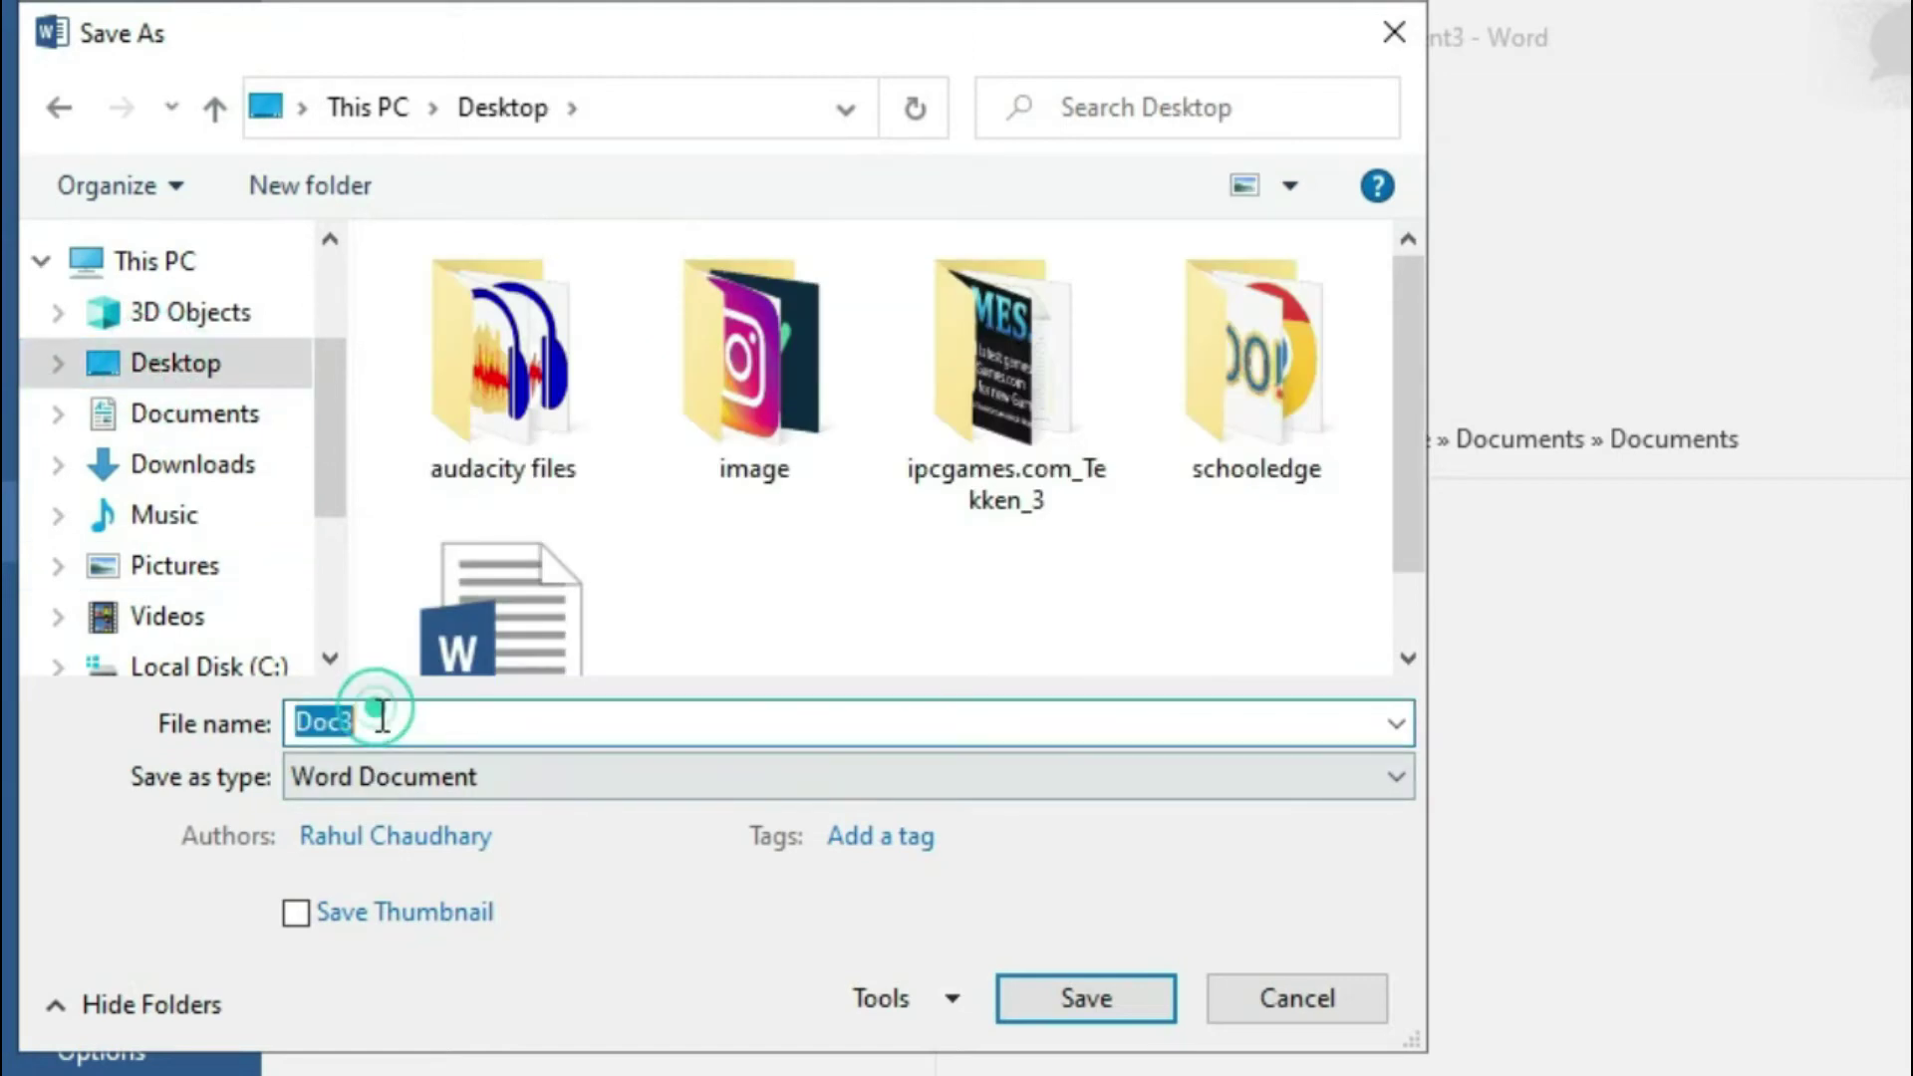
text(book file)
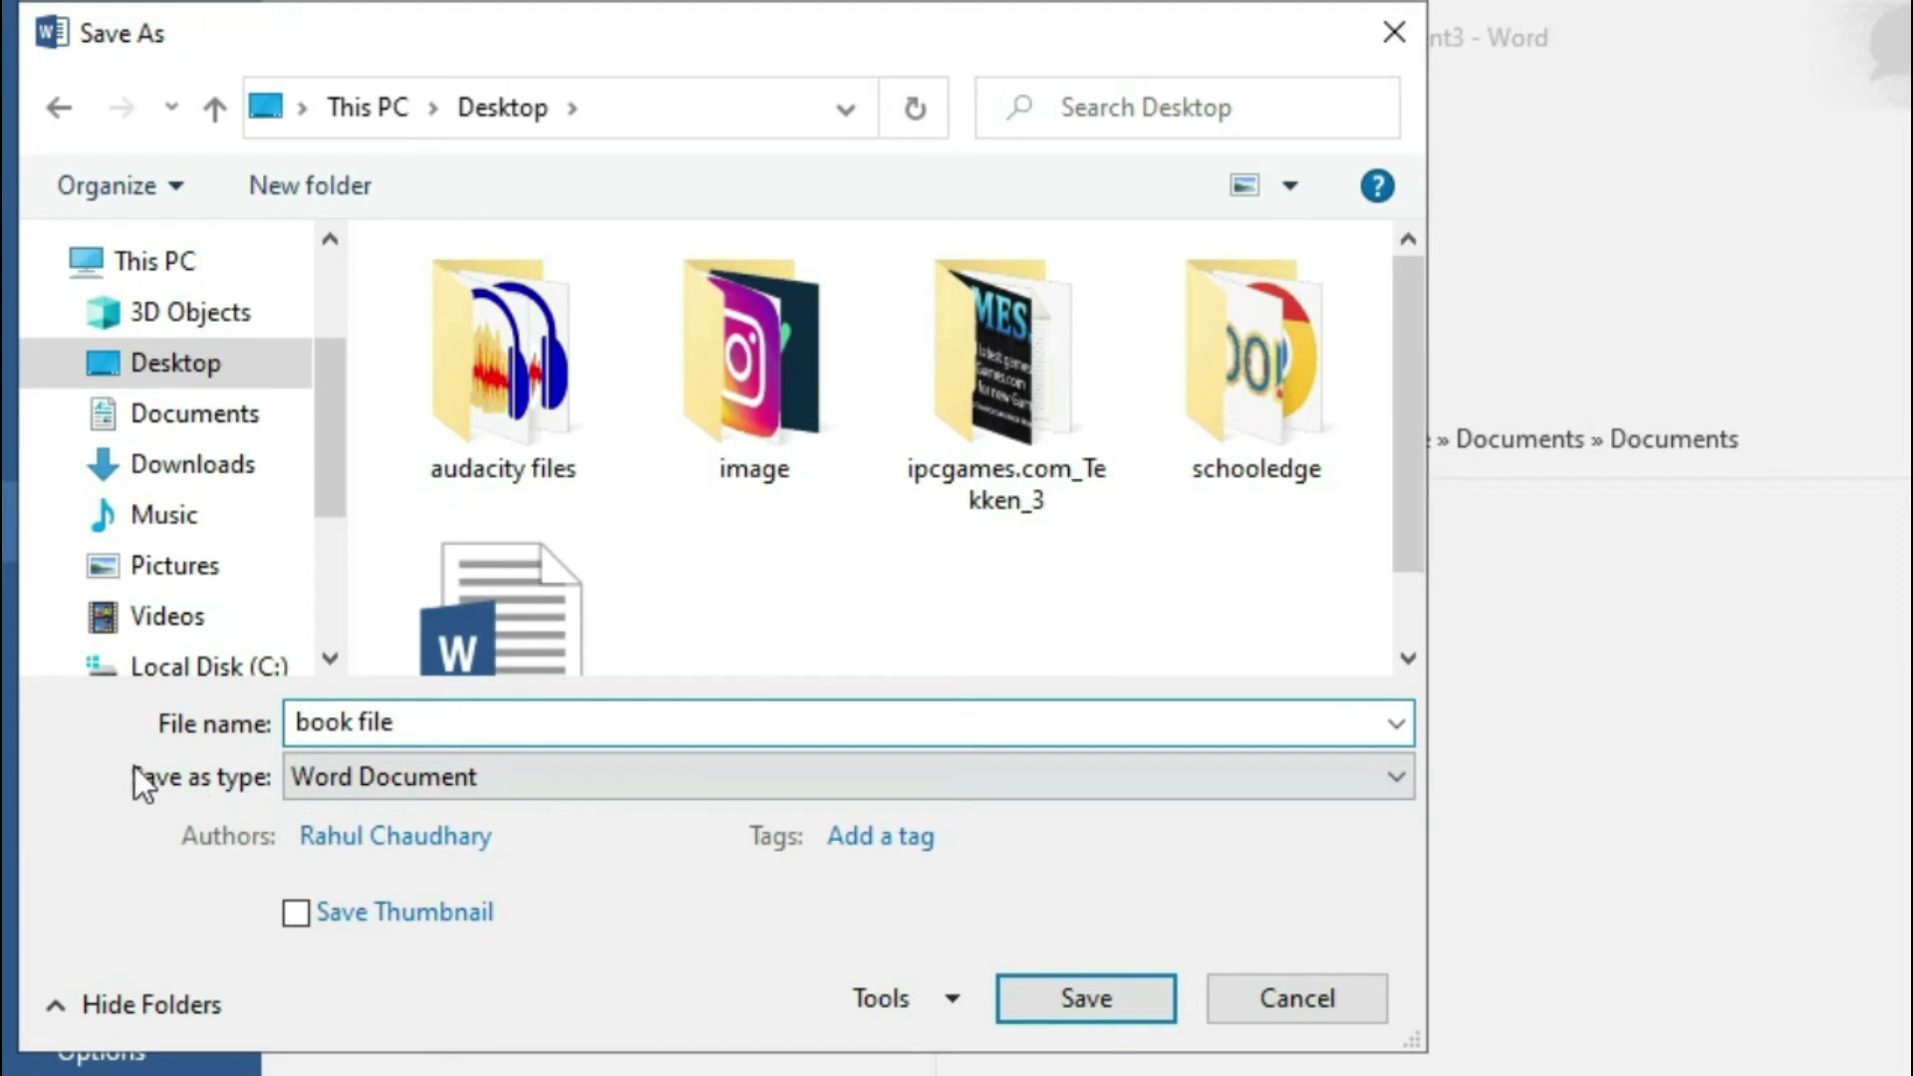
click(335, 776)
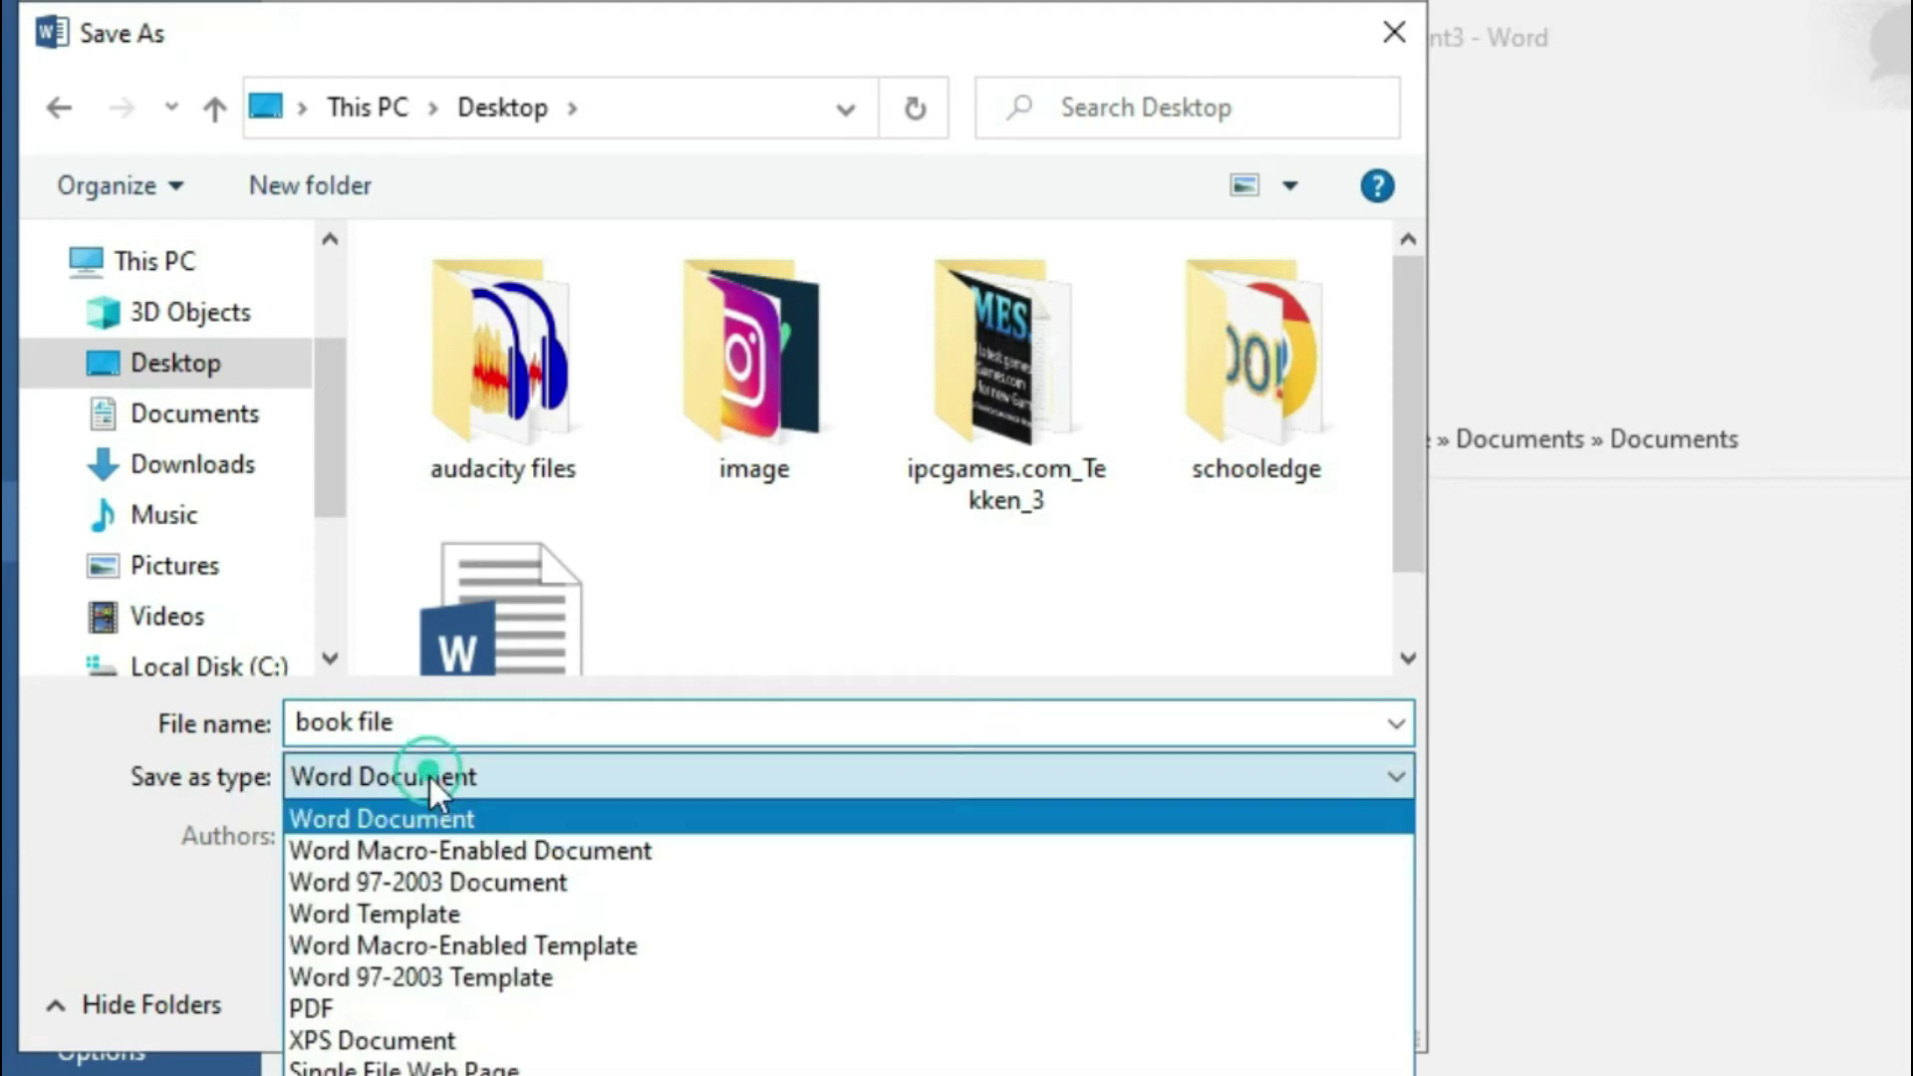
click(339, 1007)
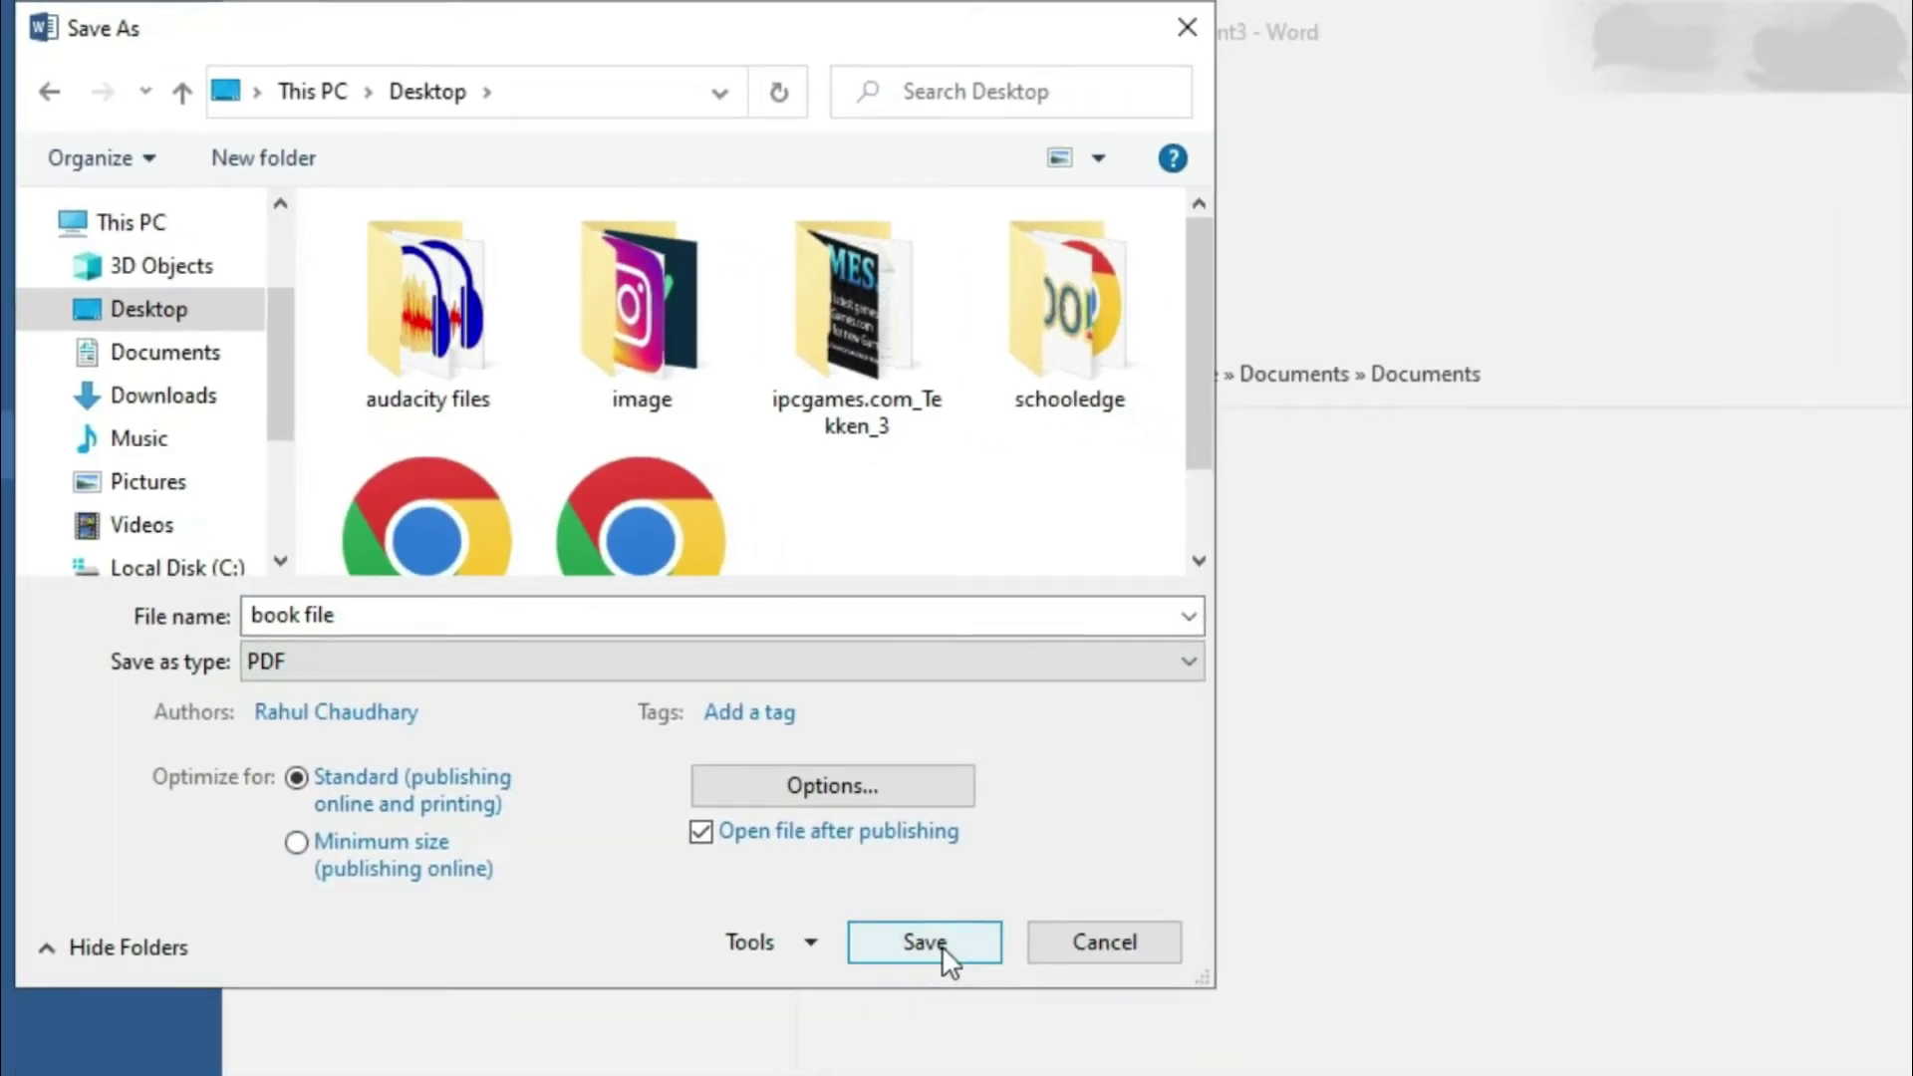
click(942, 946)
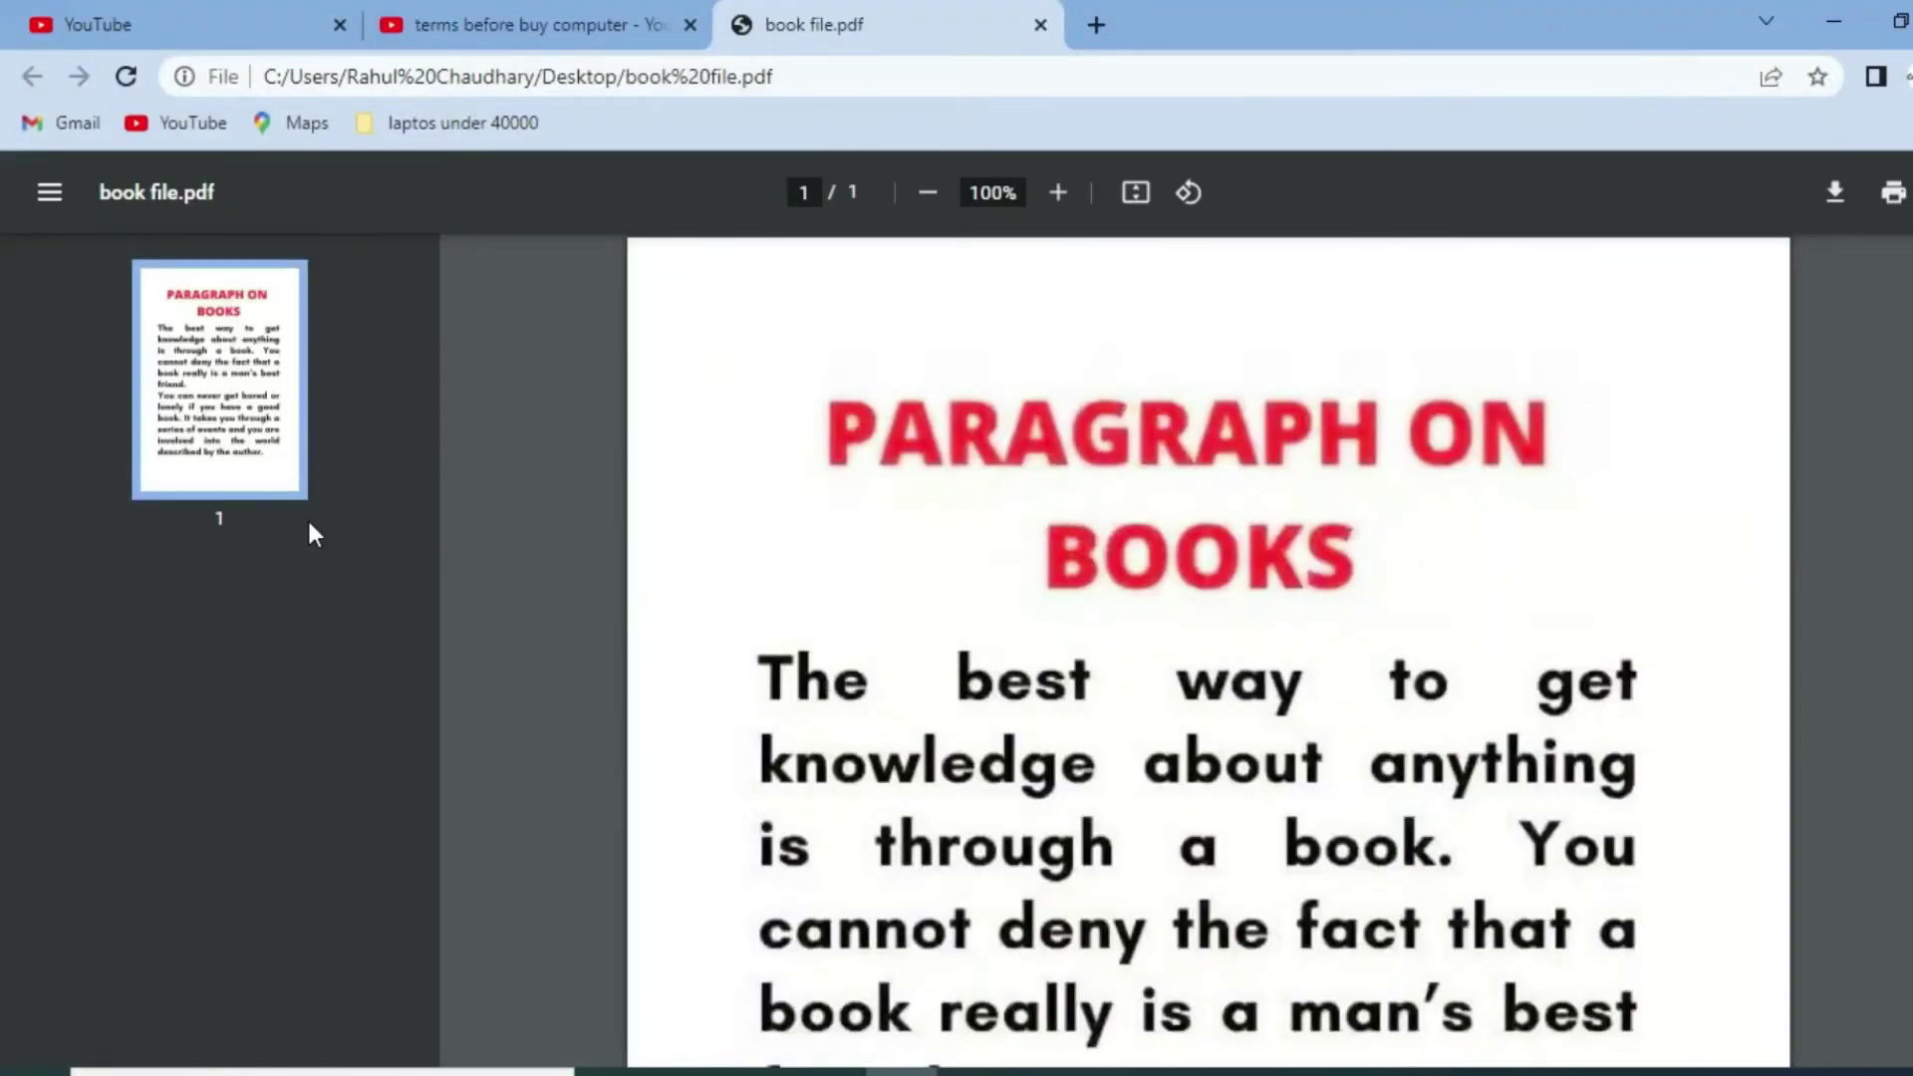
scroll(944, 797, down, 5)
Step: Create a new blank document in Outline view with Show Document master tools enabled
scroll(944, 798, down, 3)
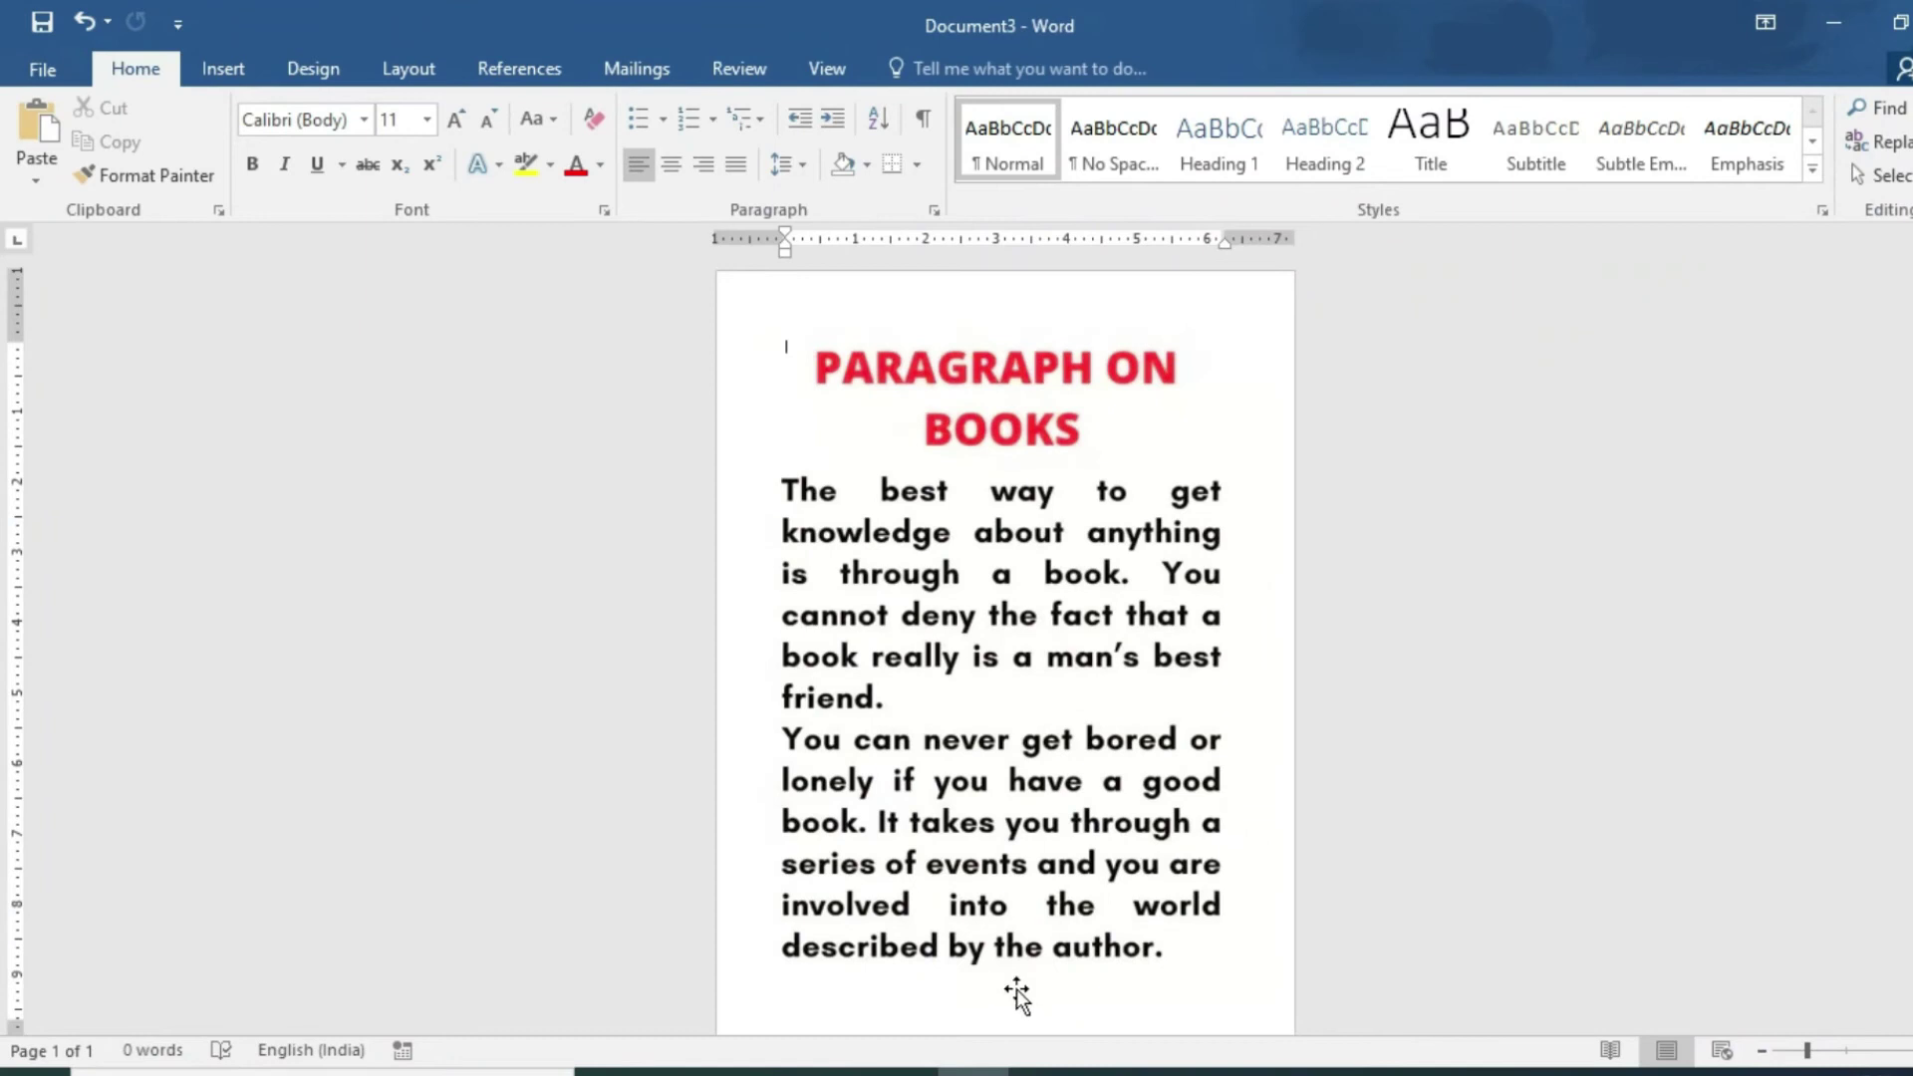
key(ctrl+n)
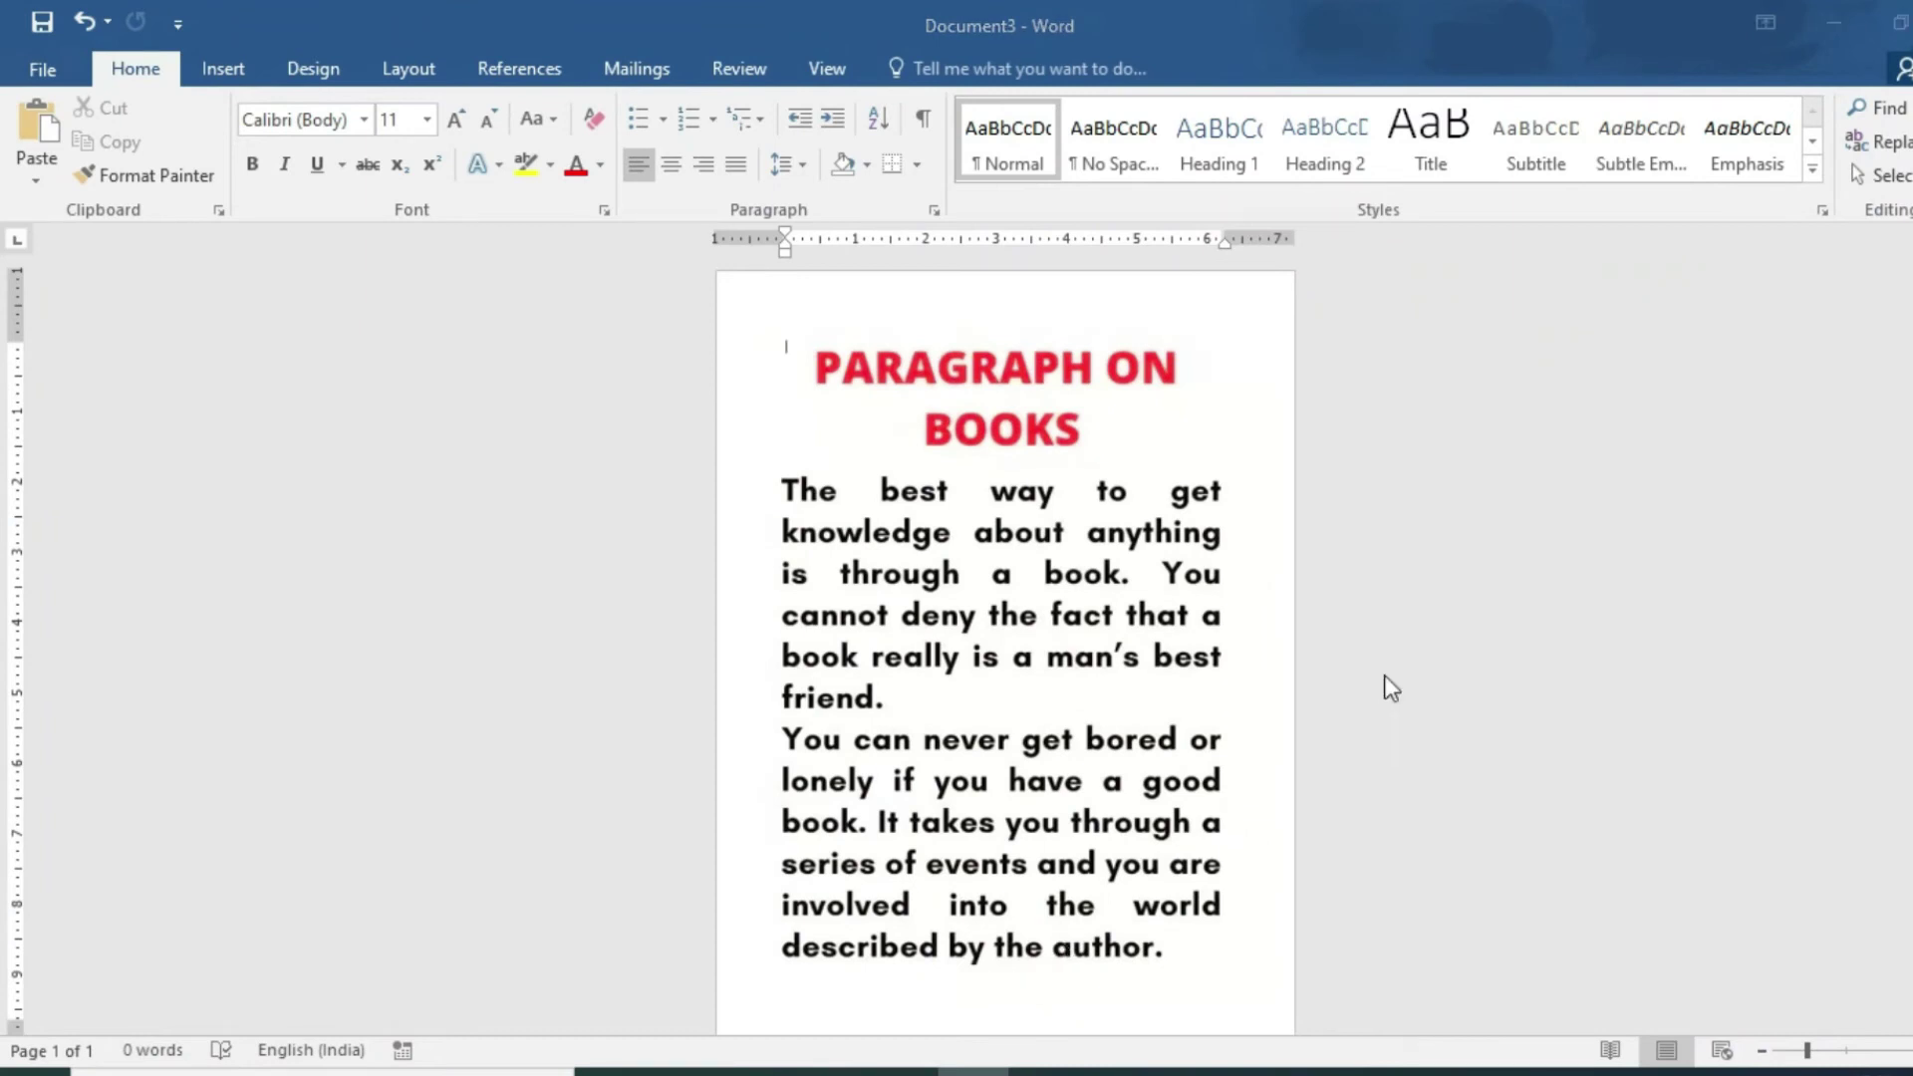
scroll(1183, 632, up, 3)
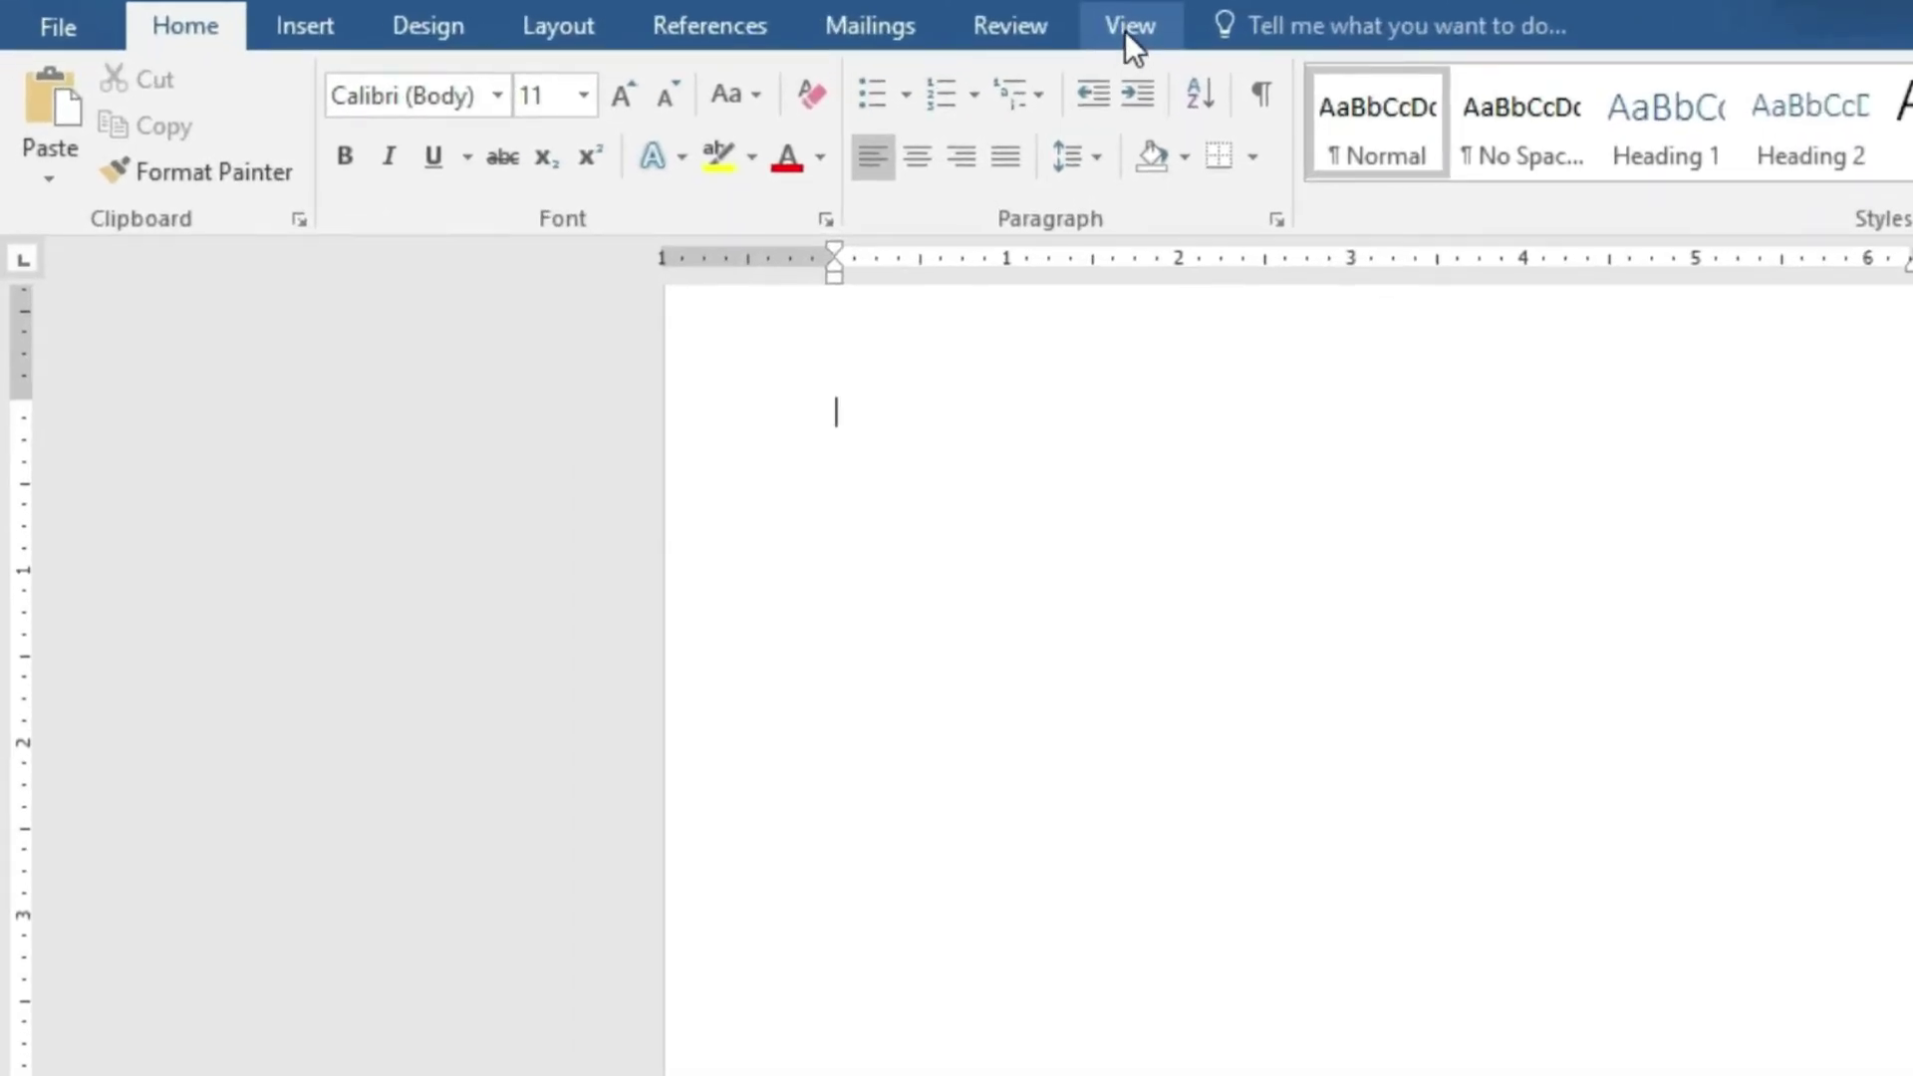
click(1129, 38)
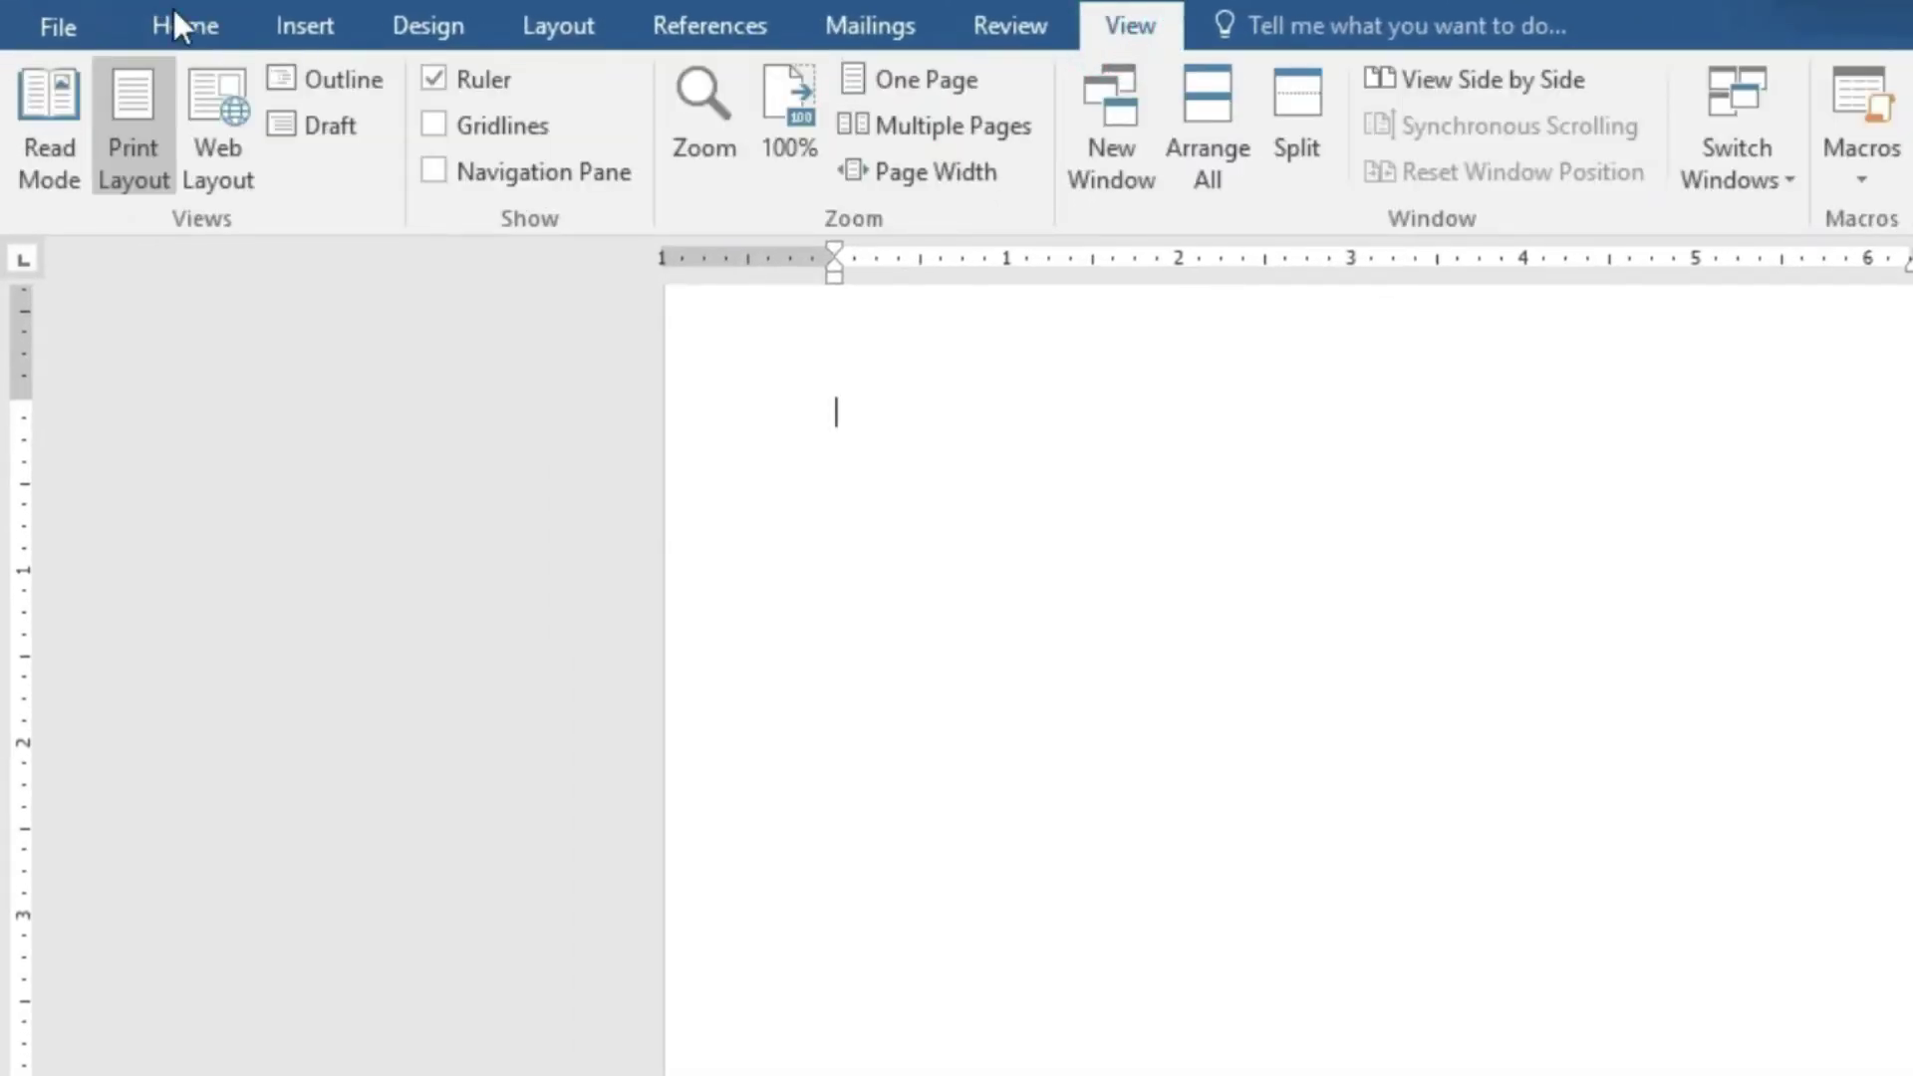
click(319, 87)
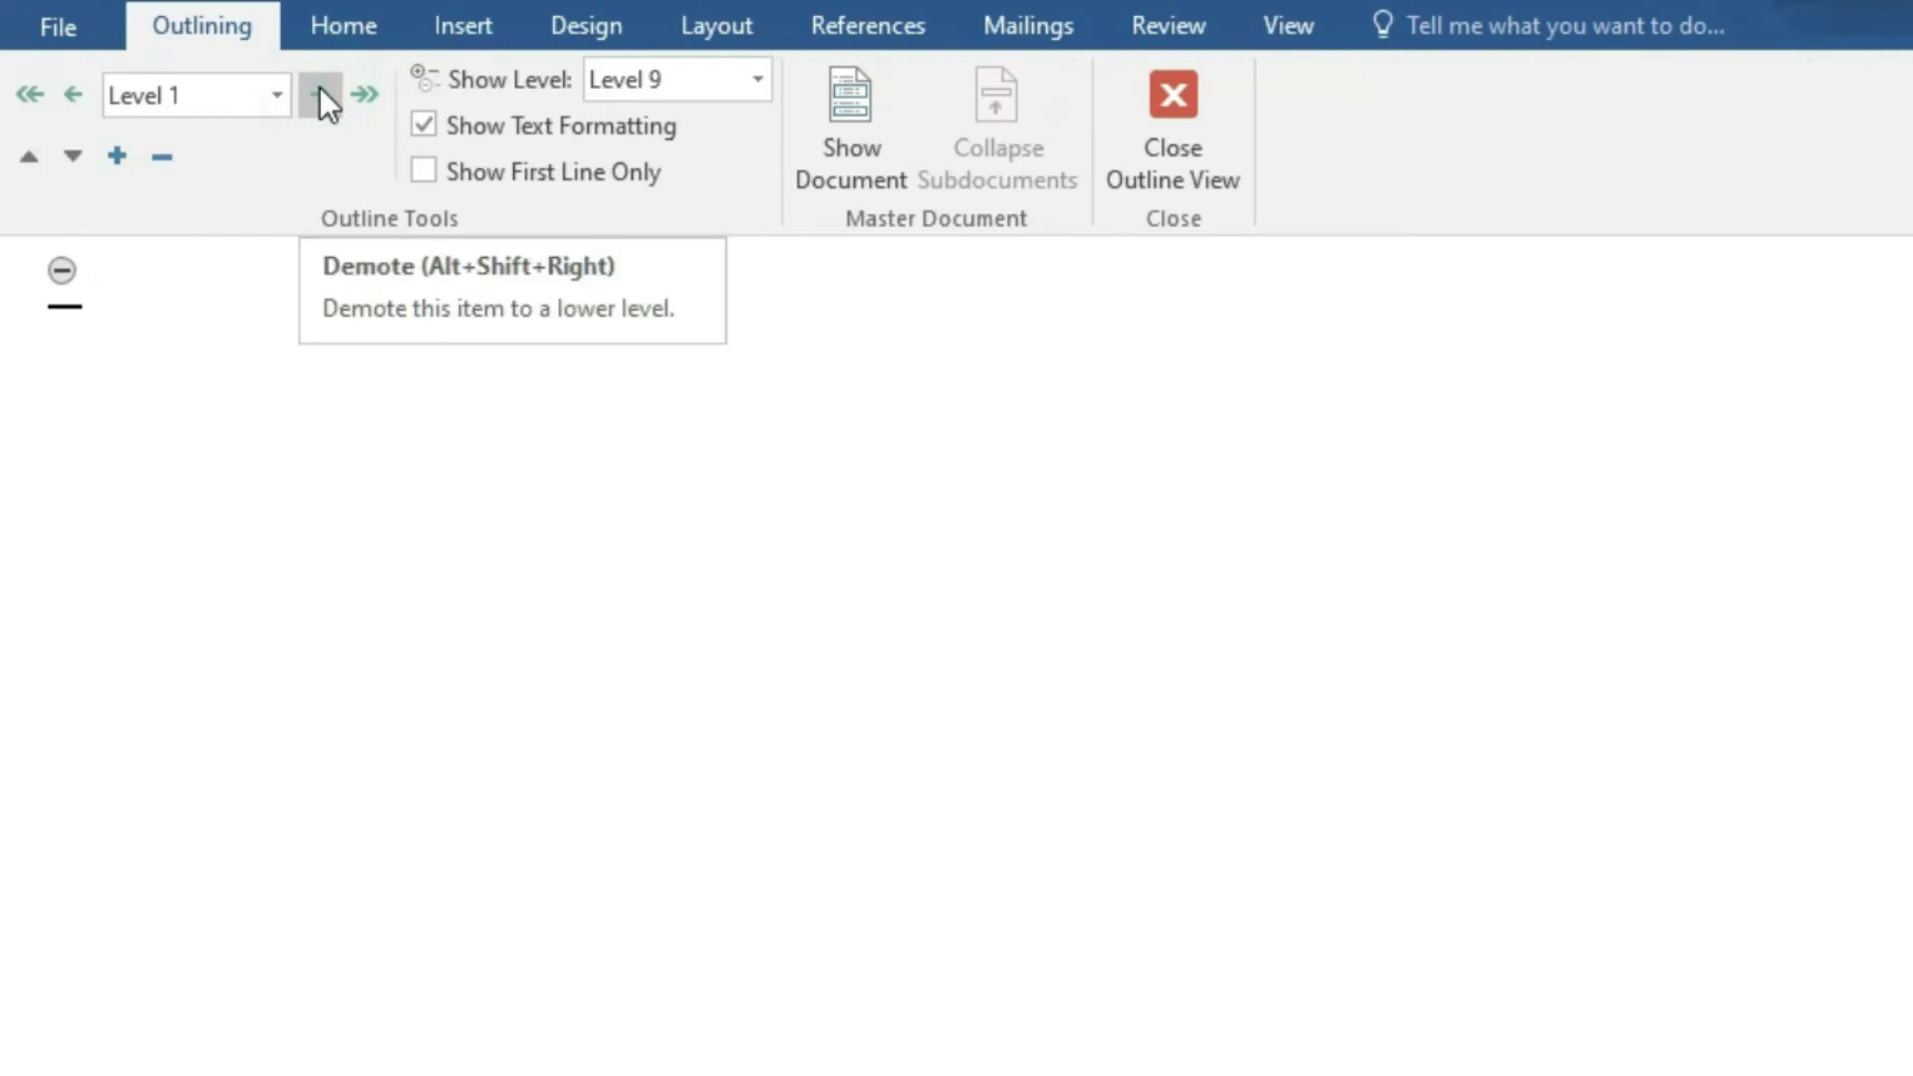
click(870, 152)
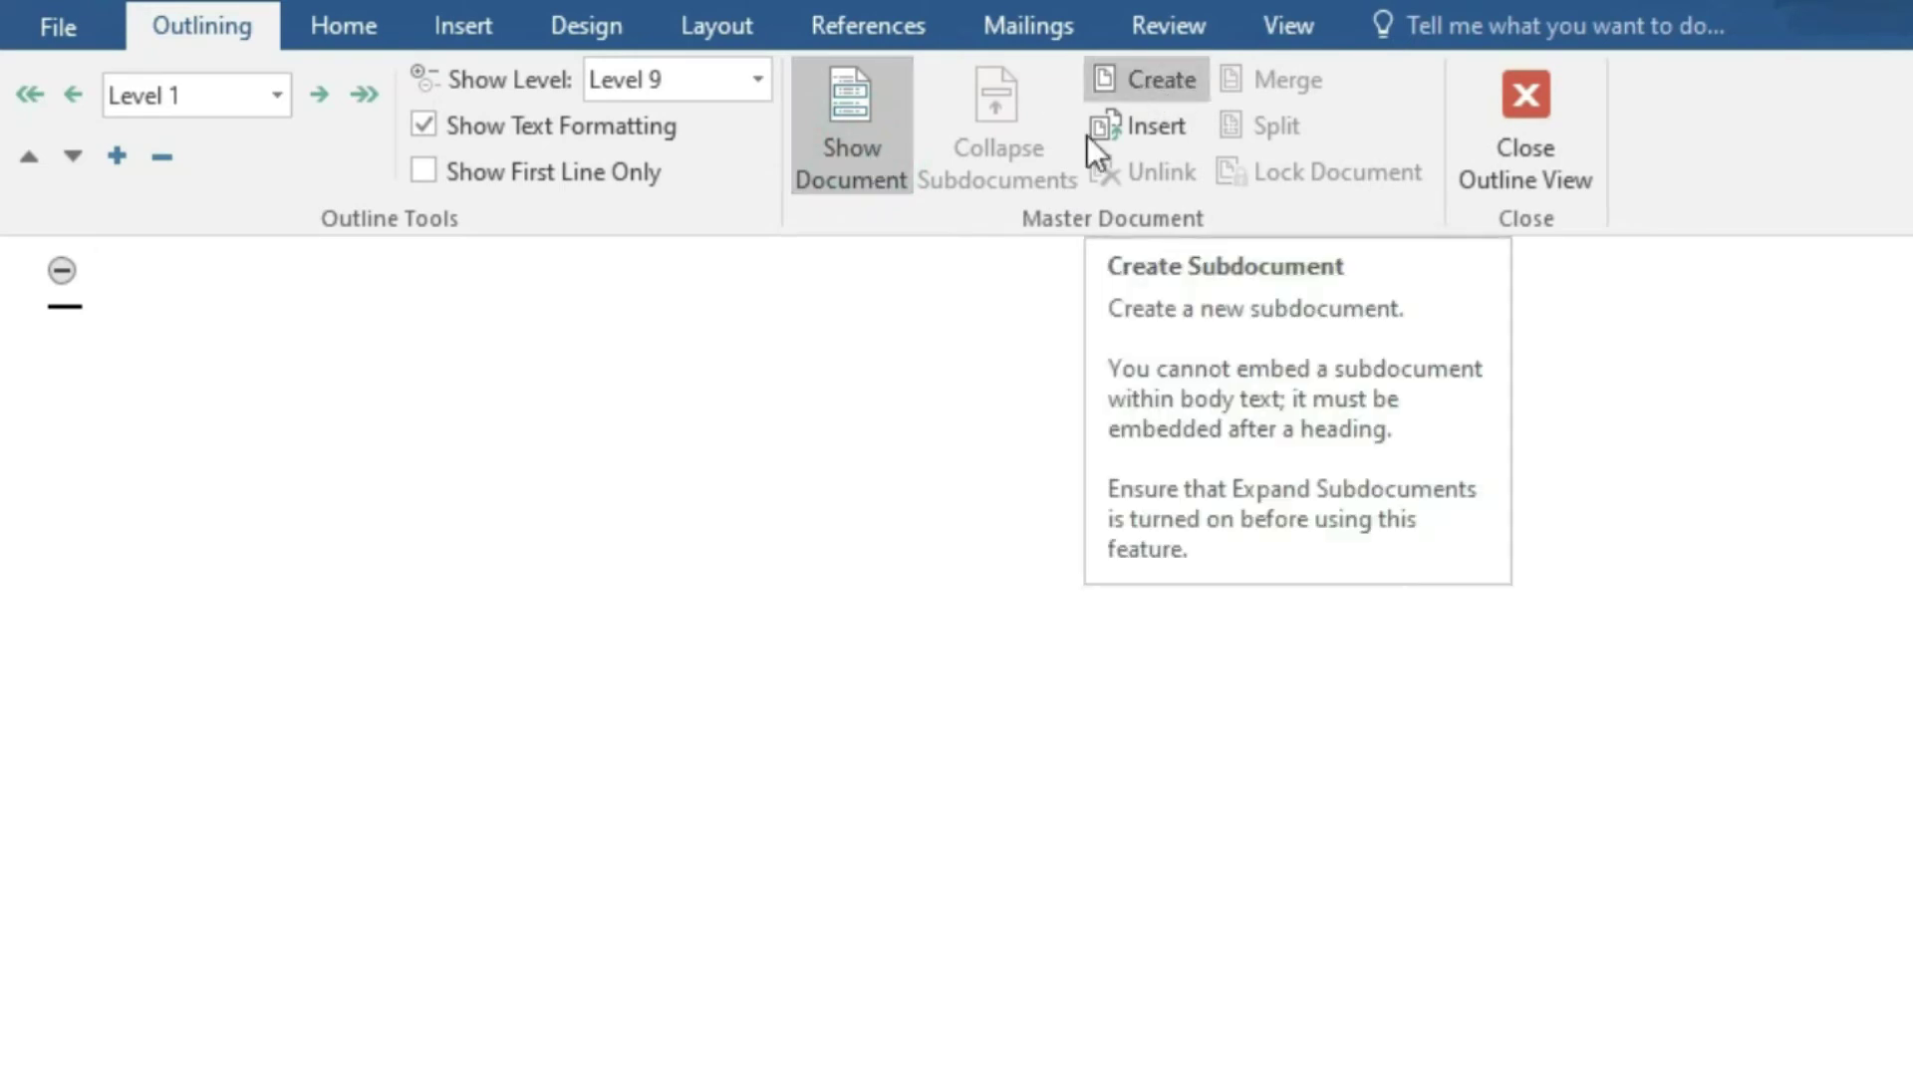
Step: Insert the PDF 'book file' as a subdocument, accepting conversion and Yes to All
click(1133, 123)
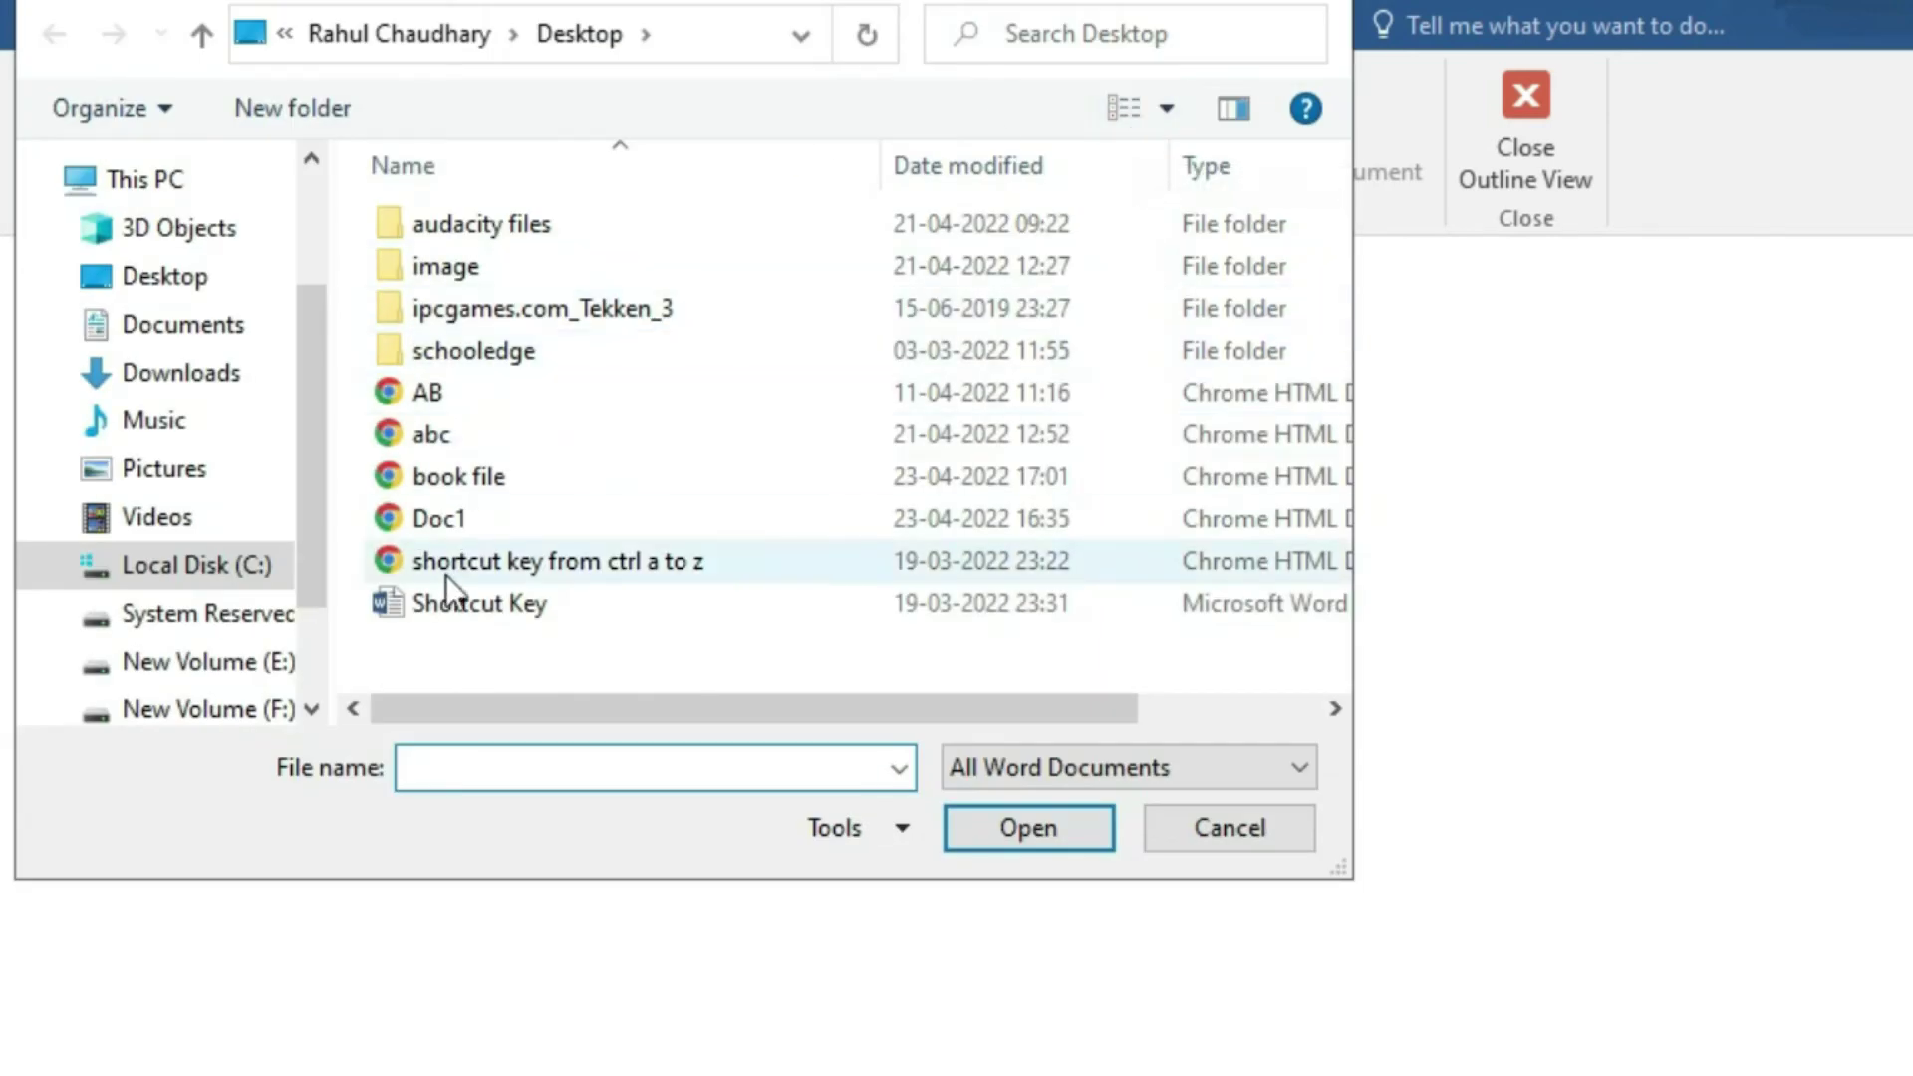
click(516, 475)
click(1066, 828)
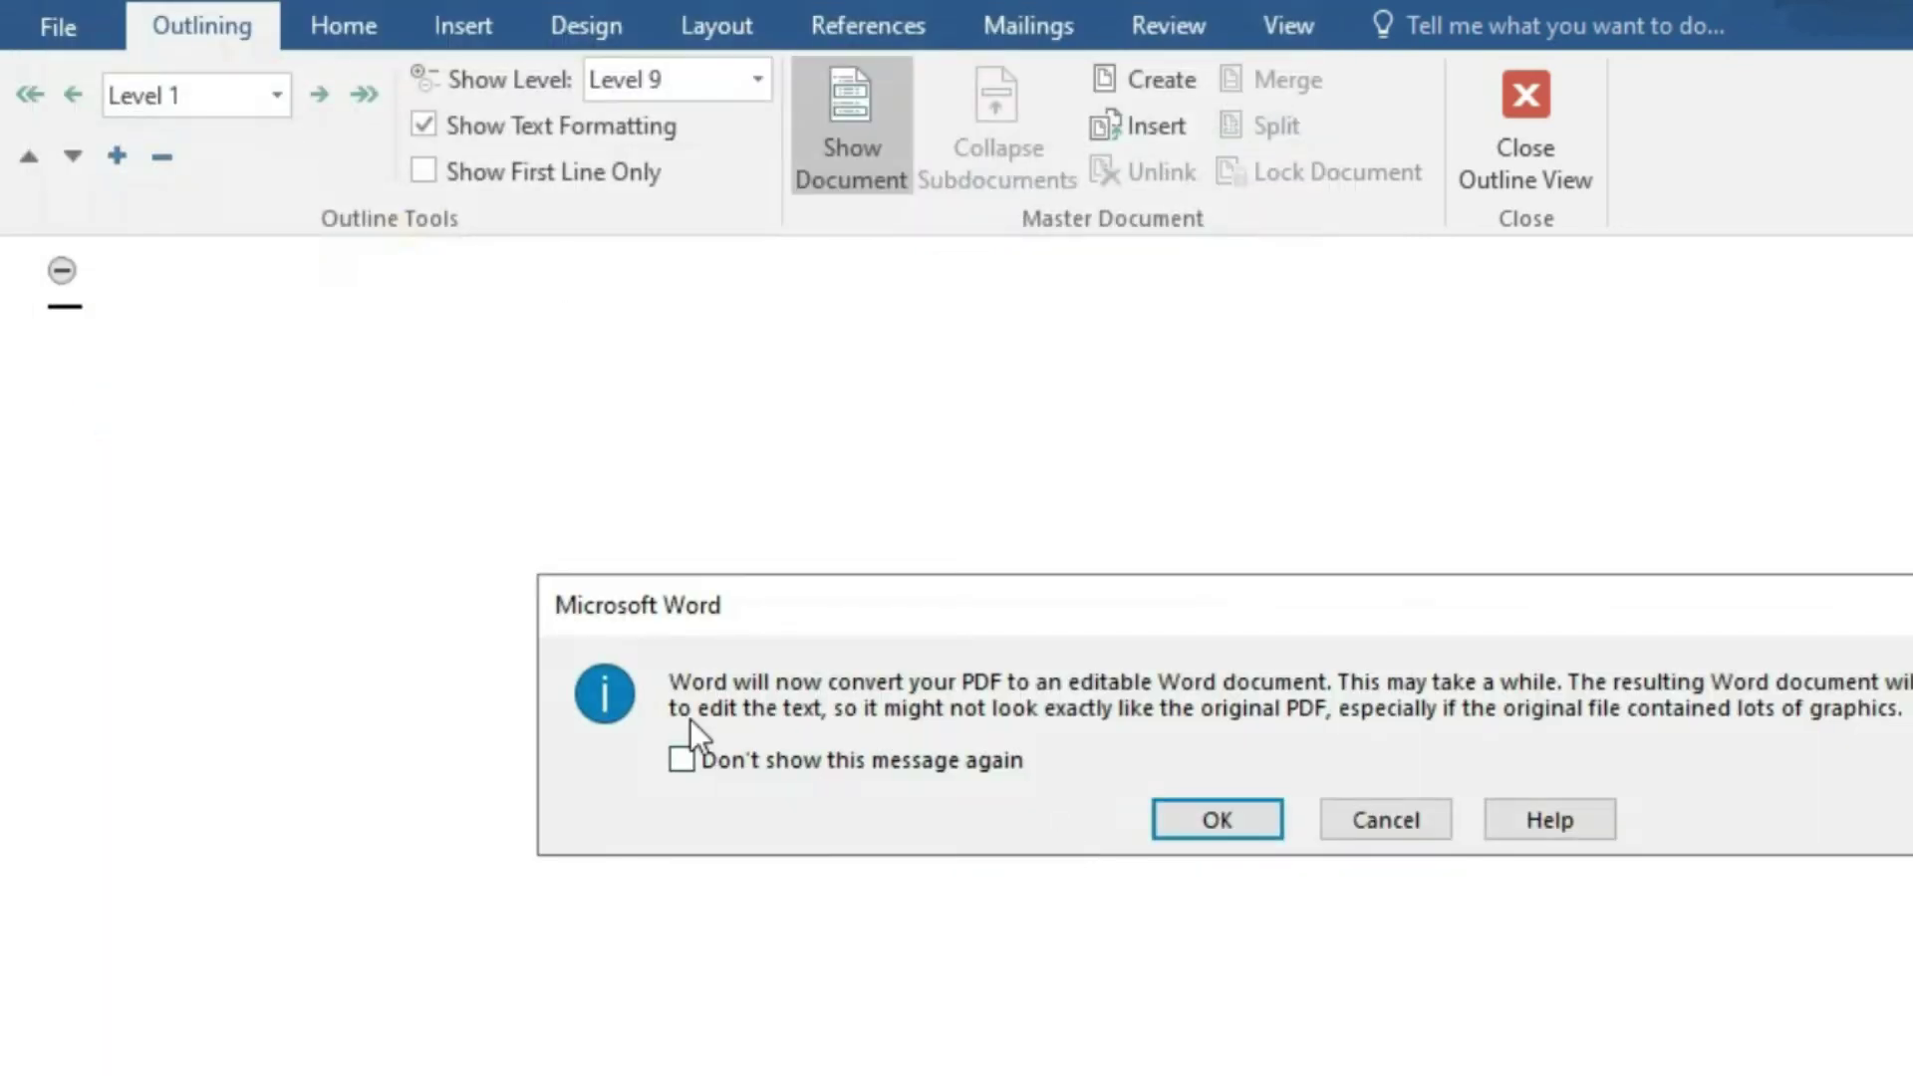
click(1214, 823)
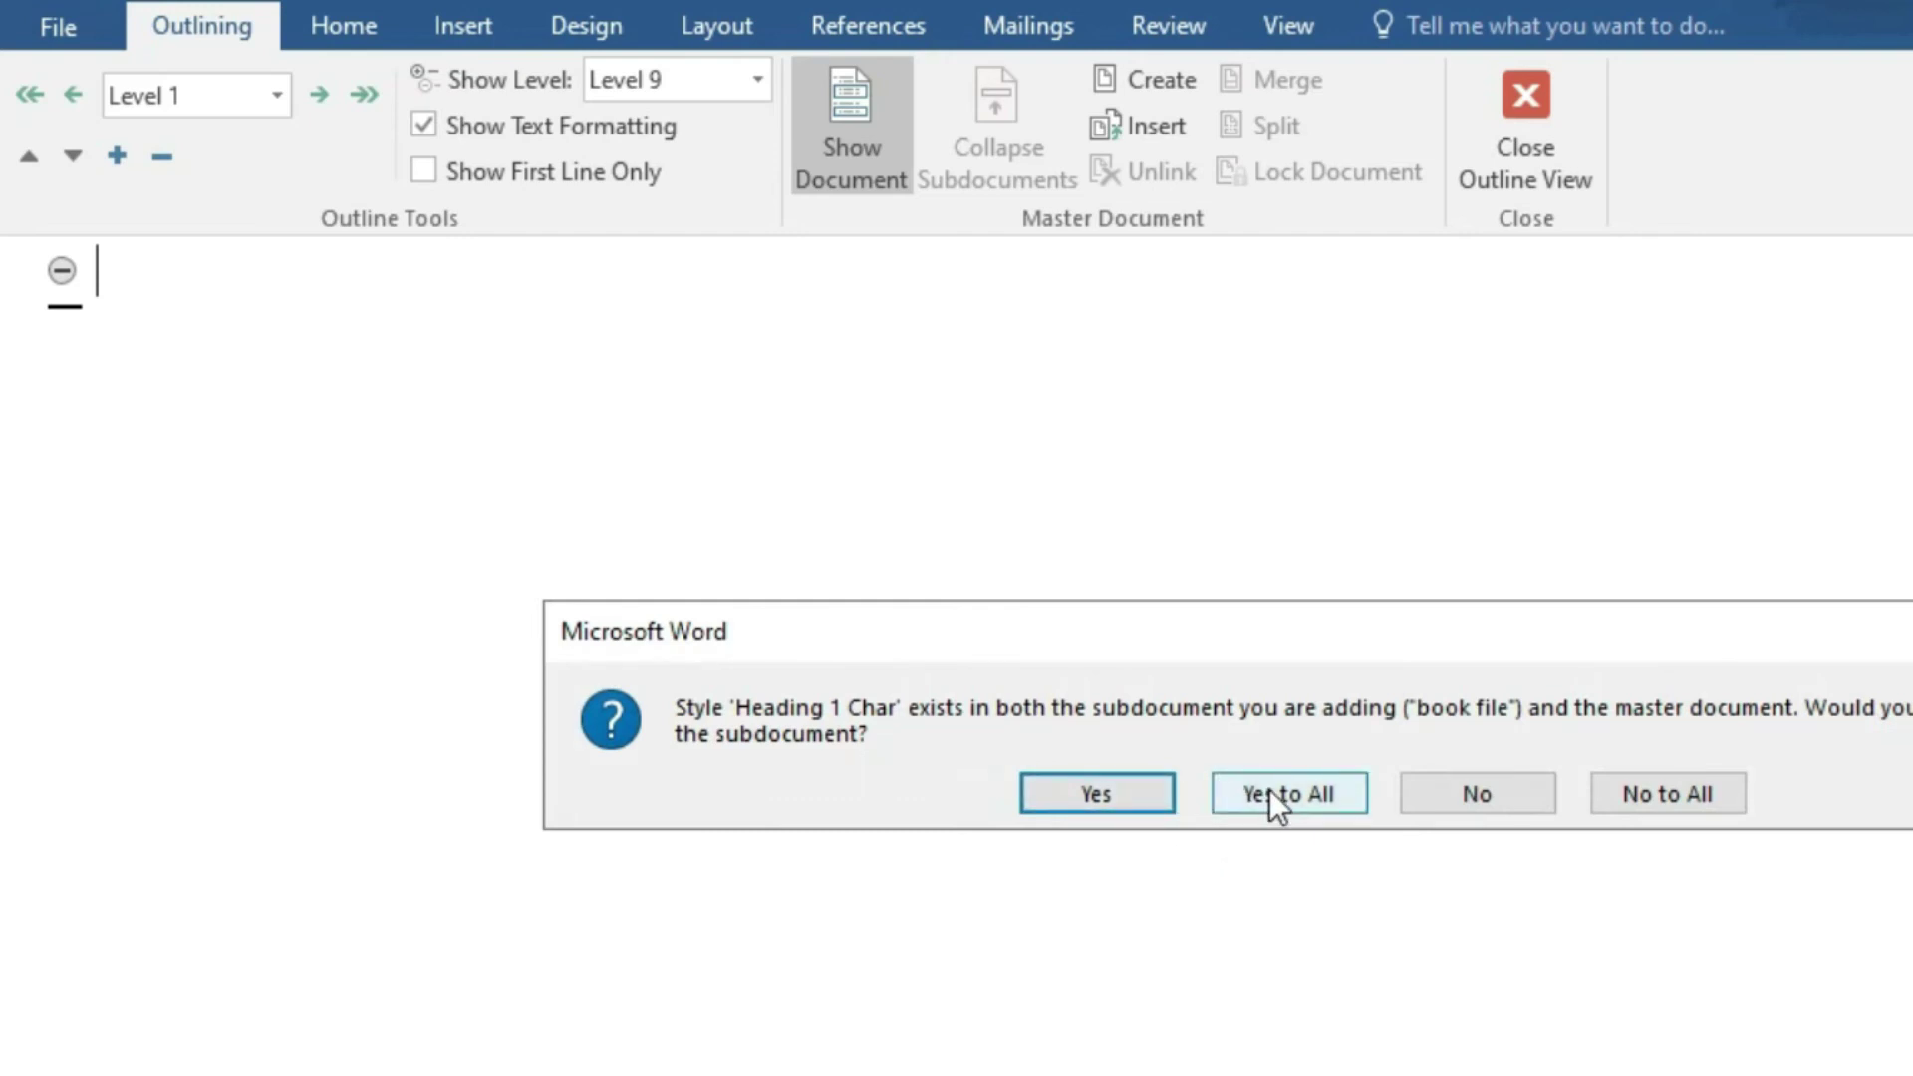
click(1267, 789)
scroll(1324, 1049, up, 2)
Step: Select all the converted book text and start a new blank document for it
scroll(1324, 1049, up, 2)
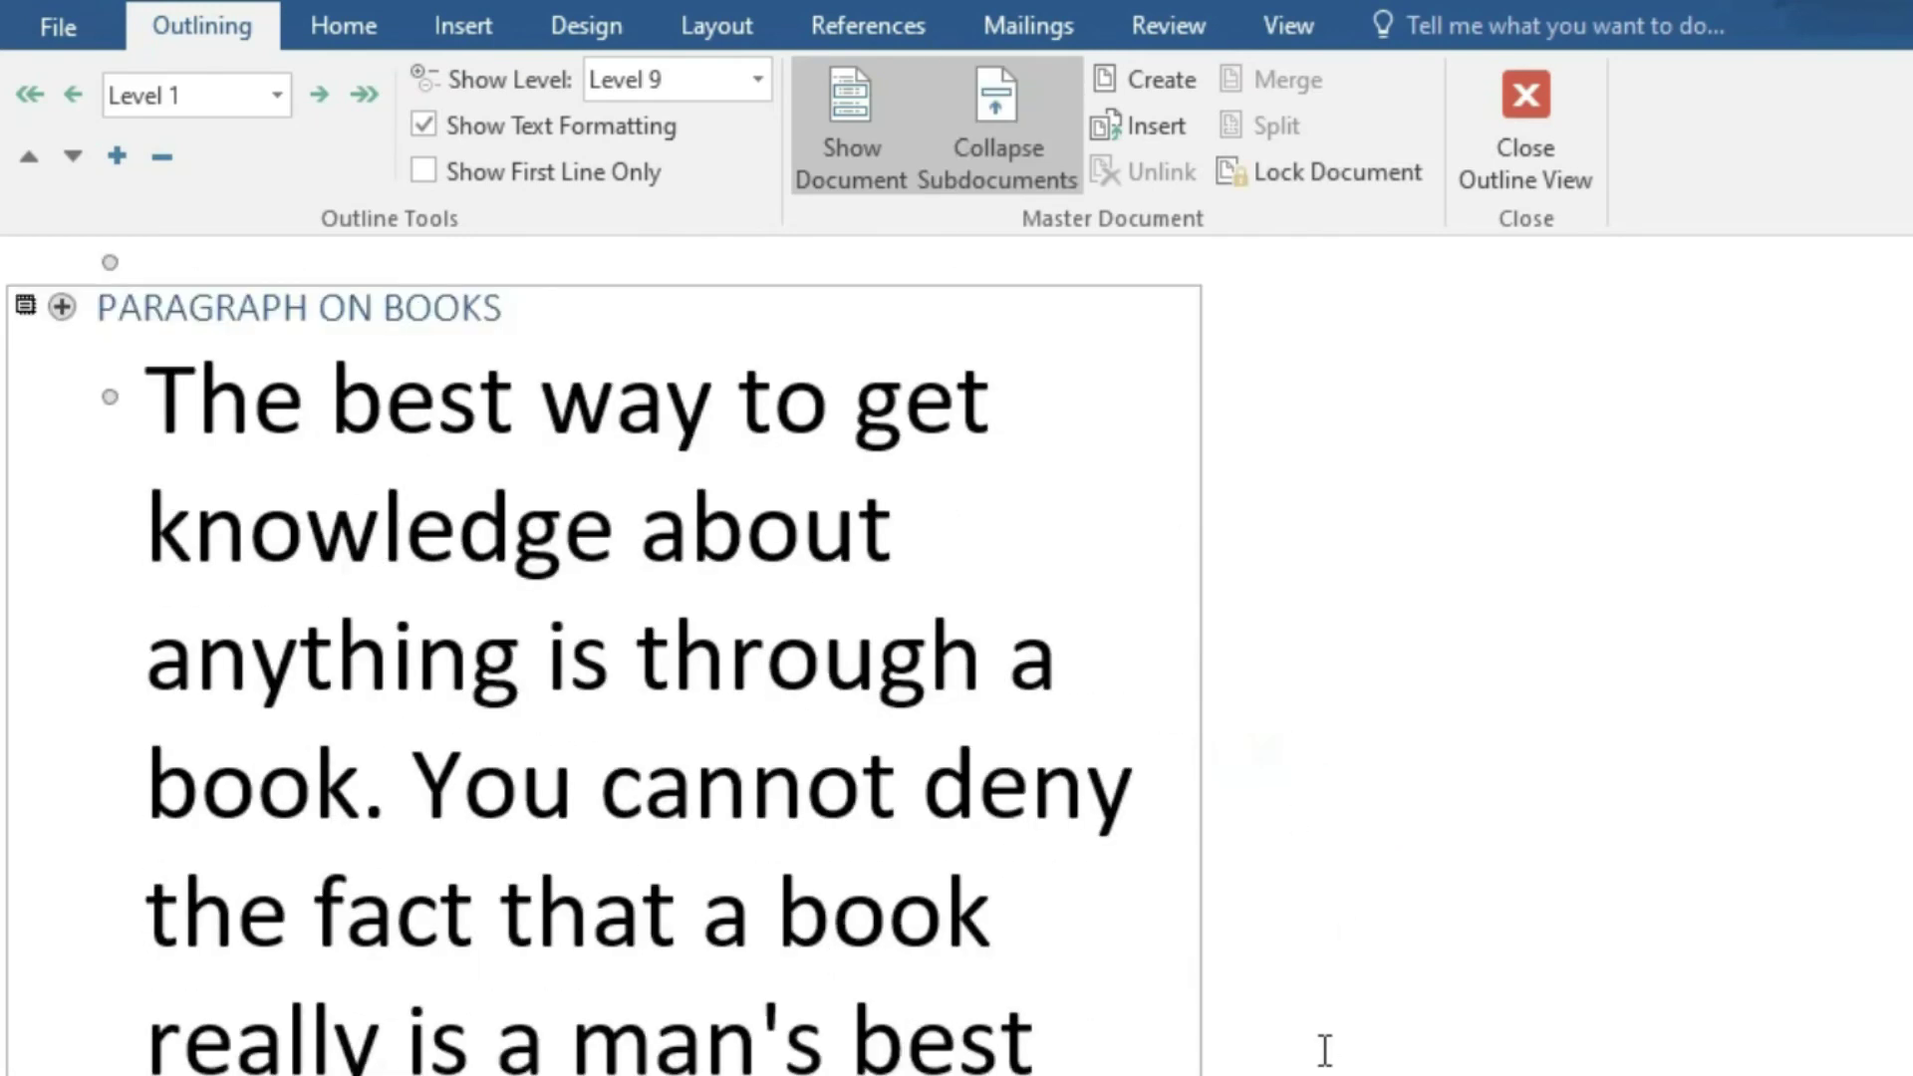
scroll(905, 961, down, 5)
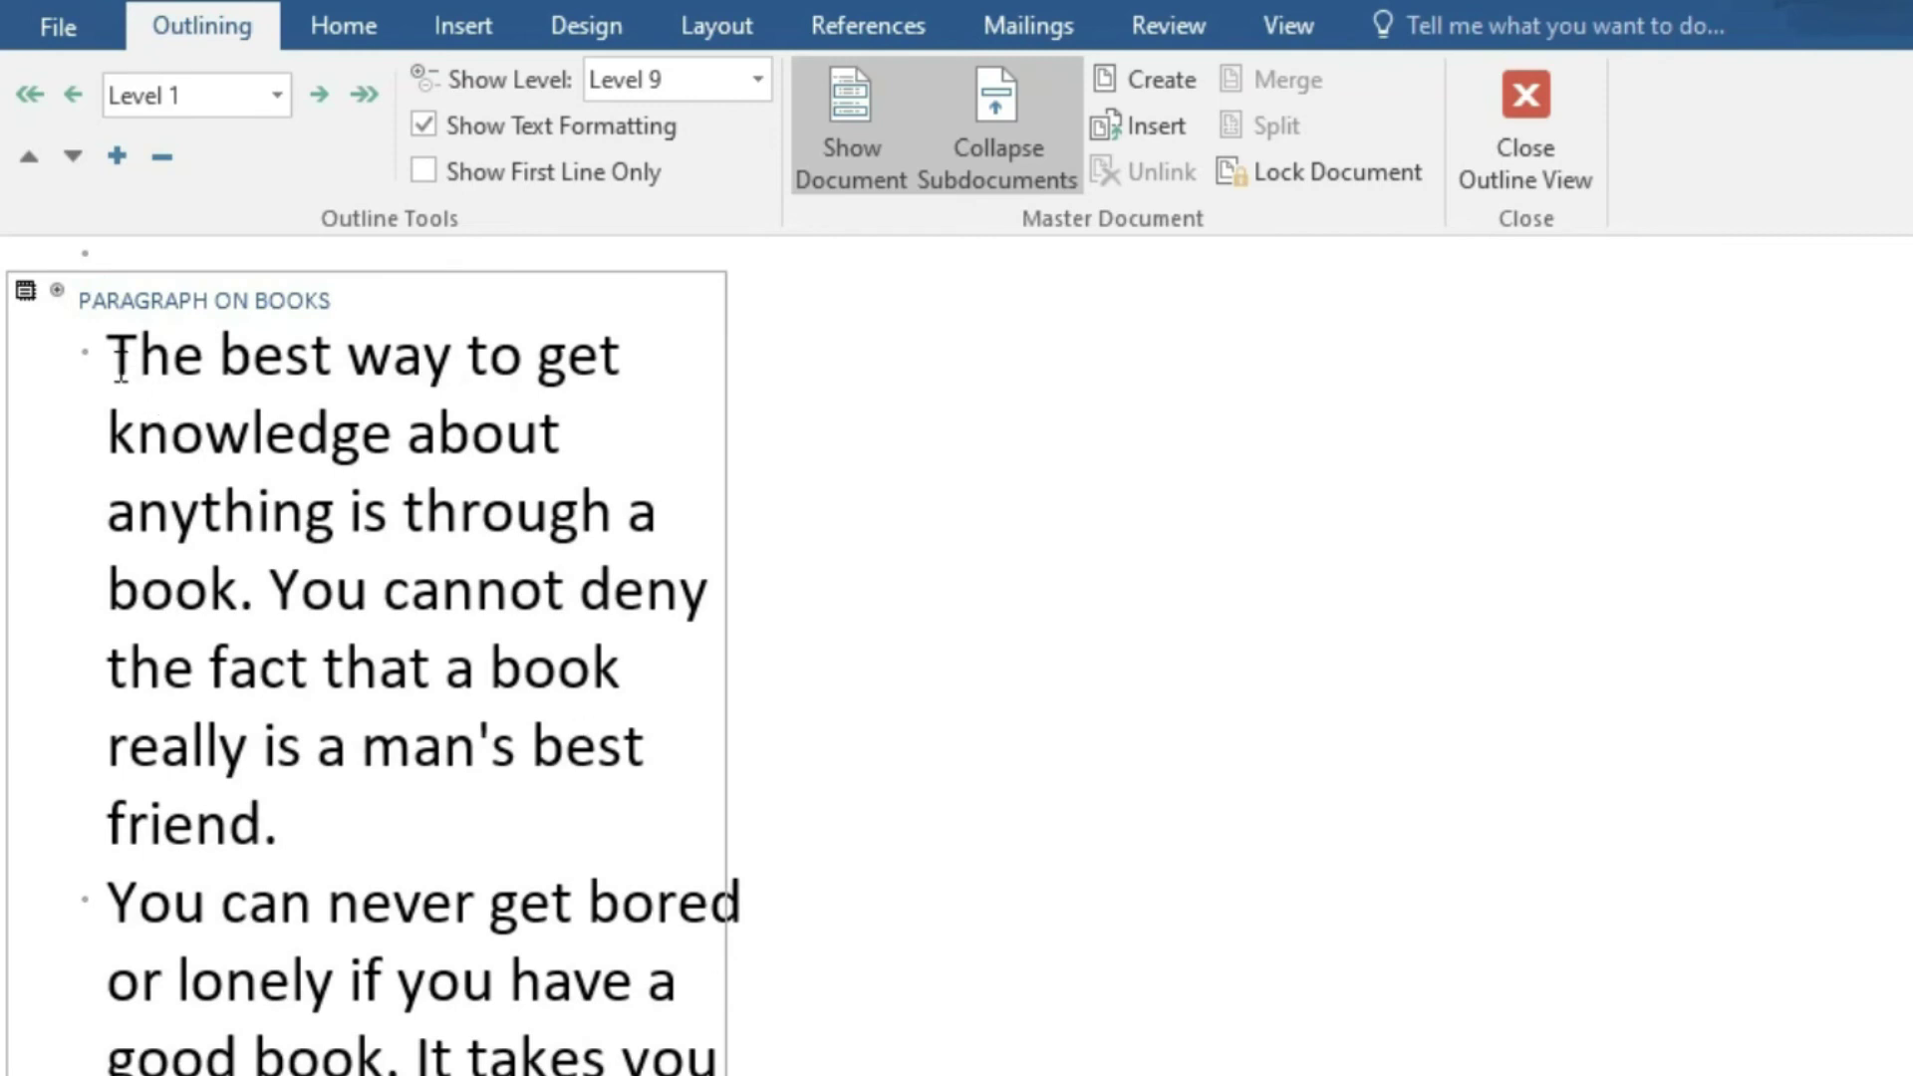
drag(109, 356, 288, 1066)
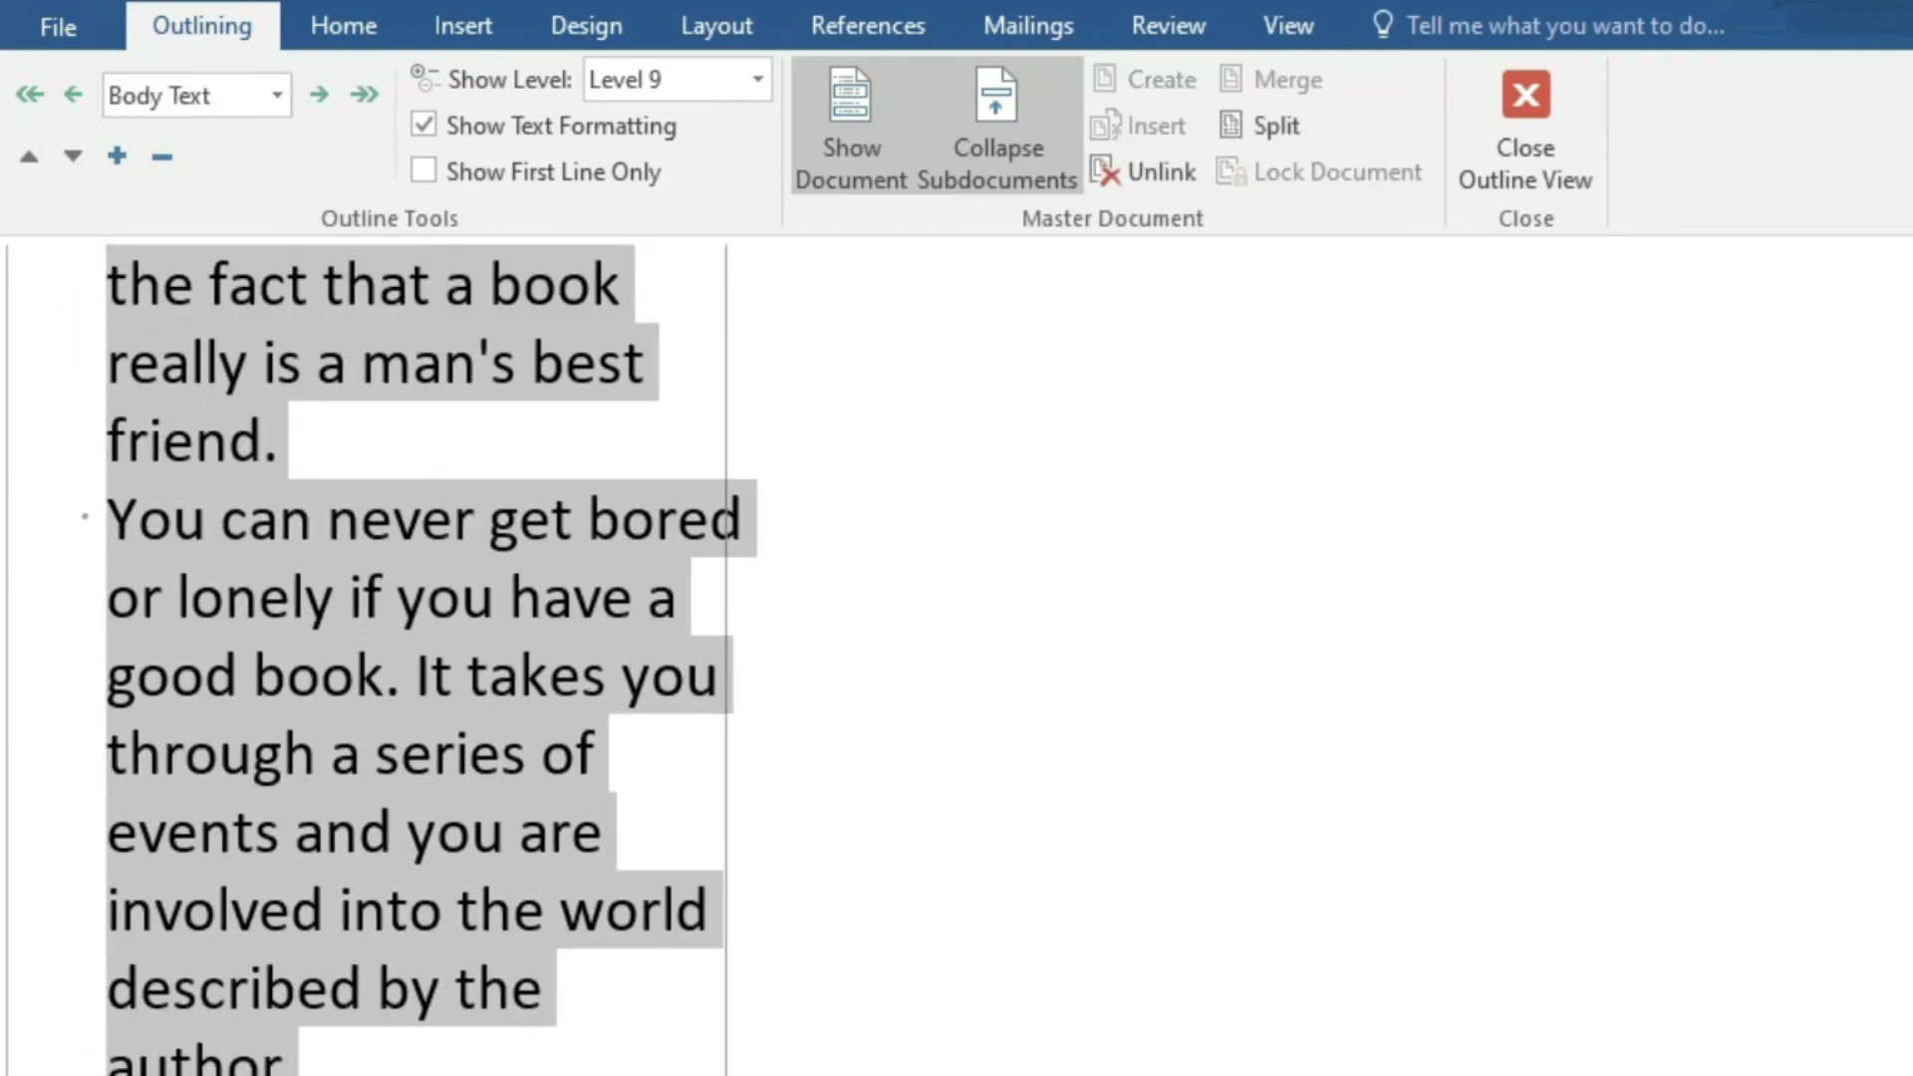
scroll(398, 657, up, 2)
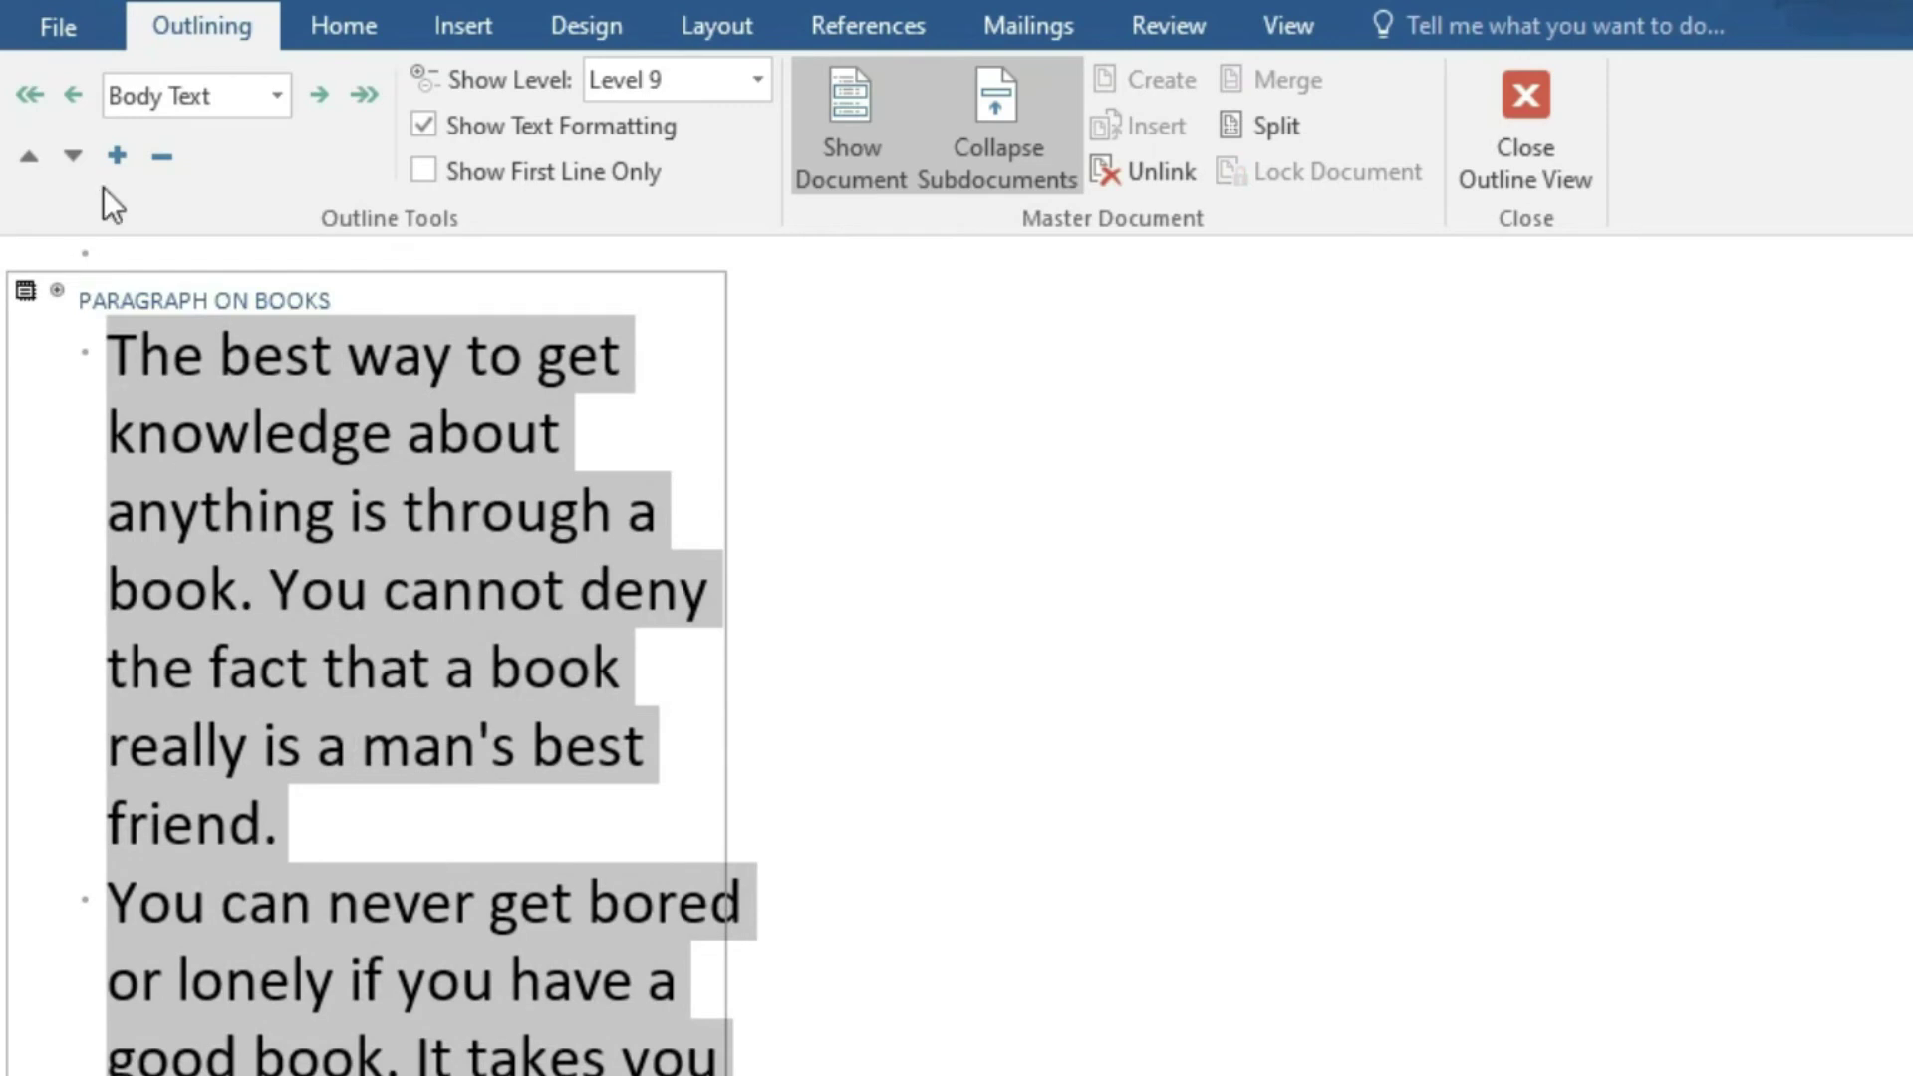
drag(357, 297, 107, 307)
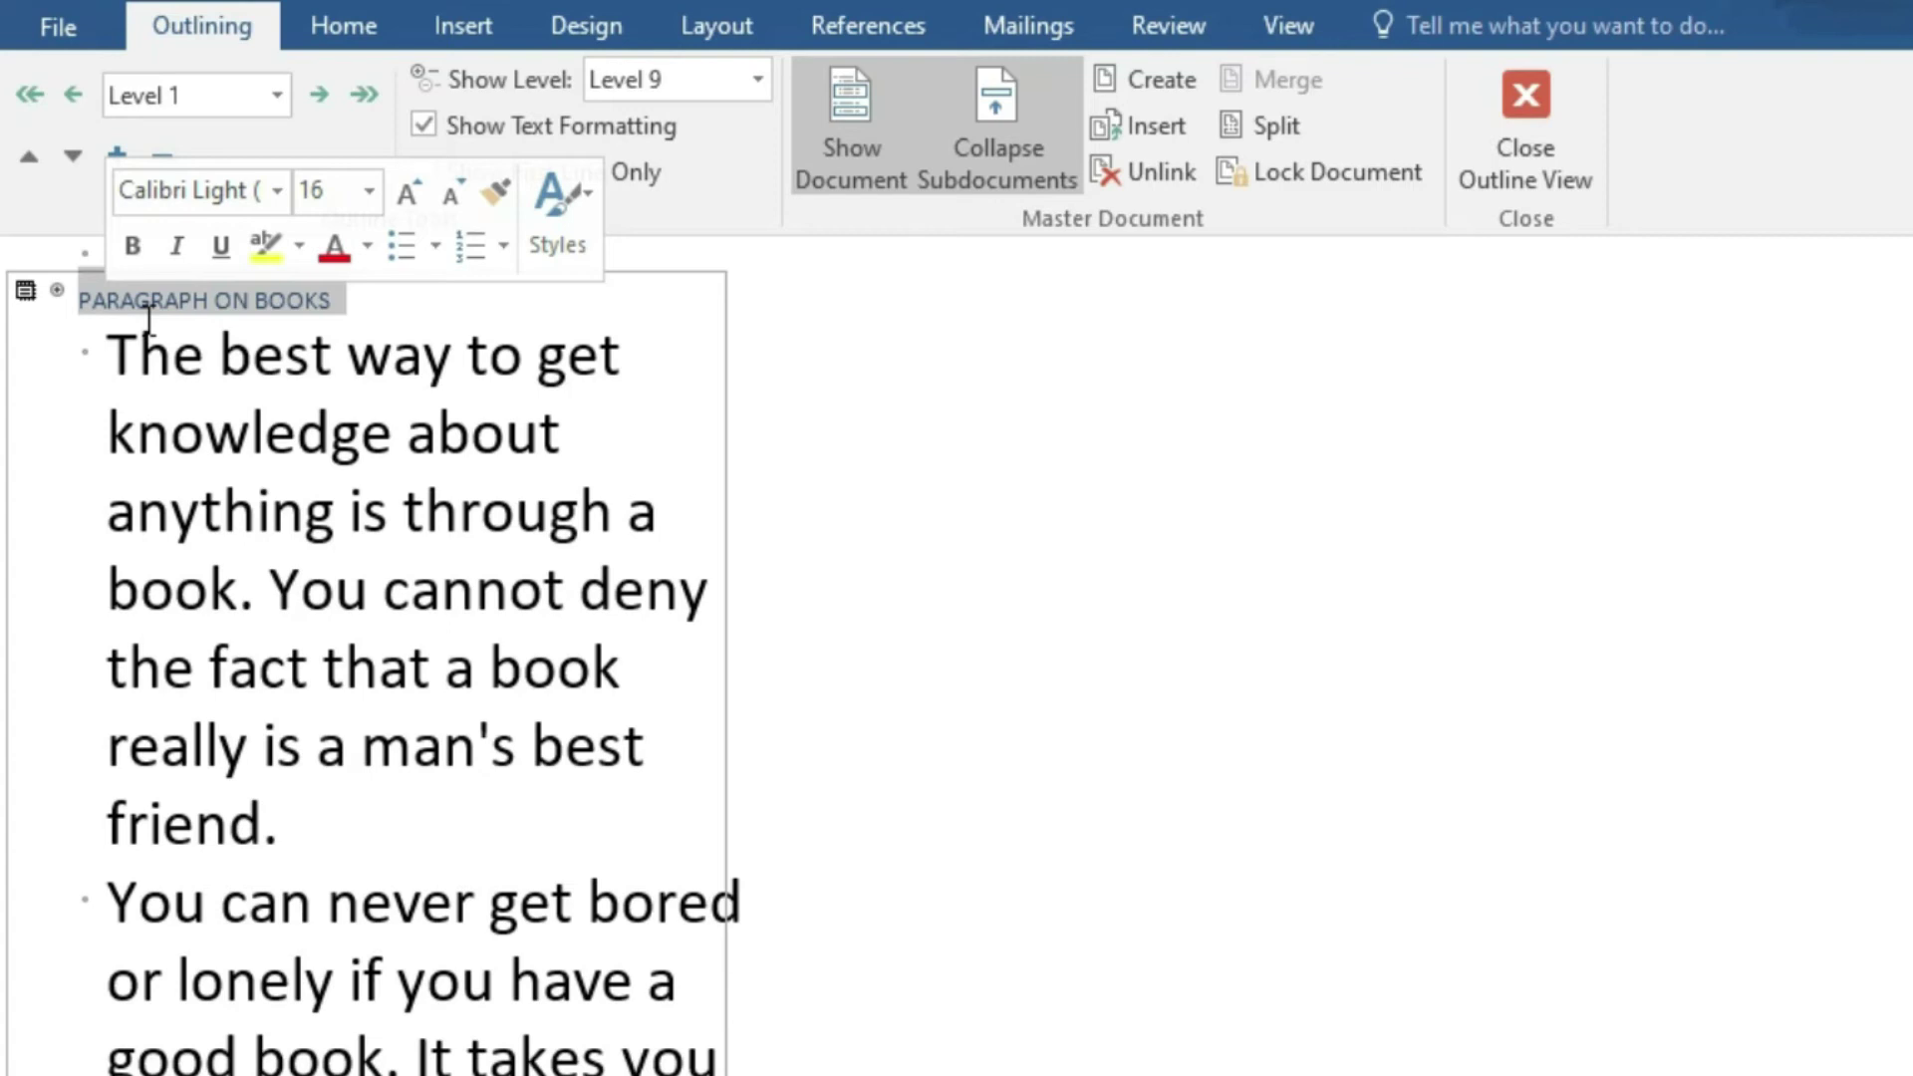
click(315, 675)
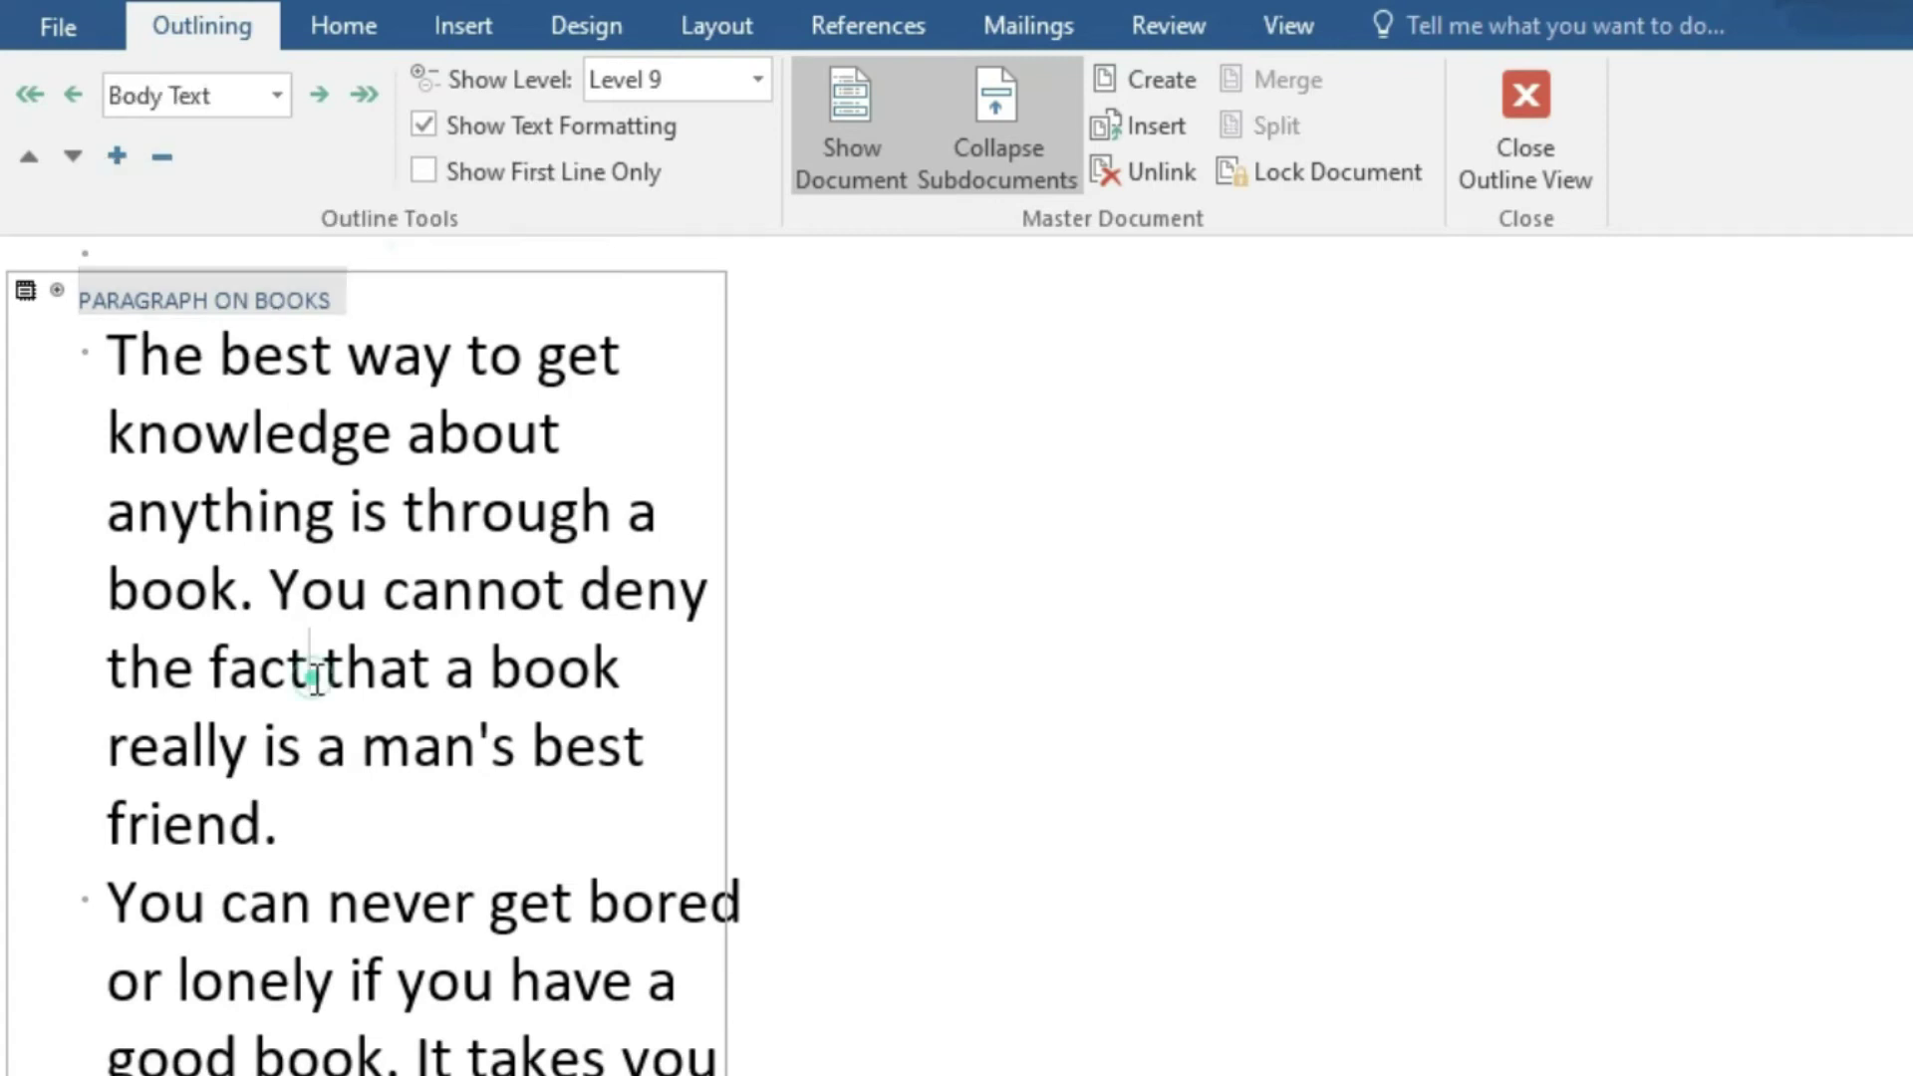
key(ctrl+a)
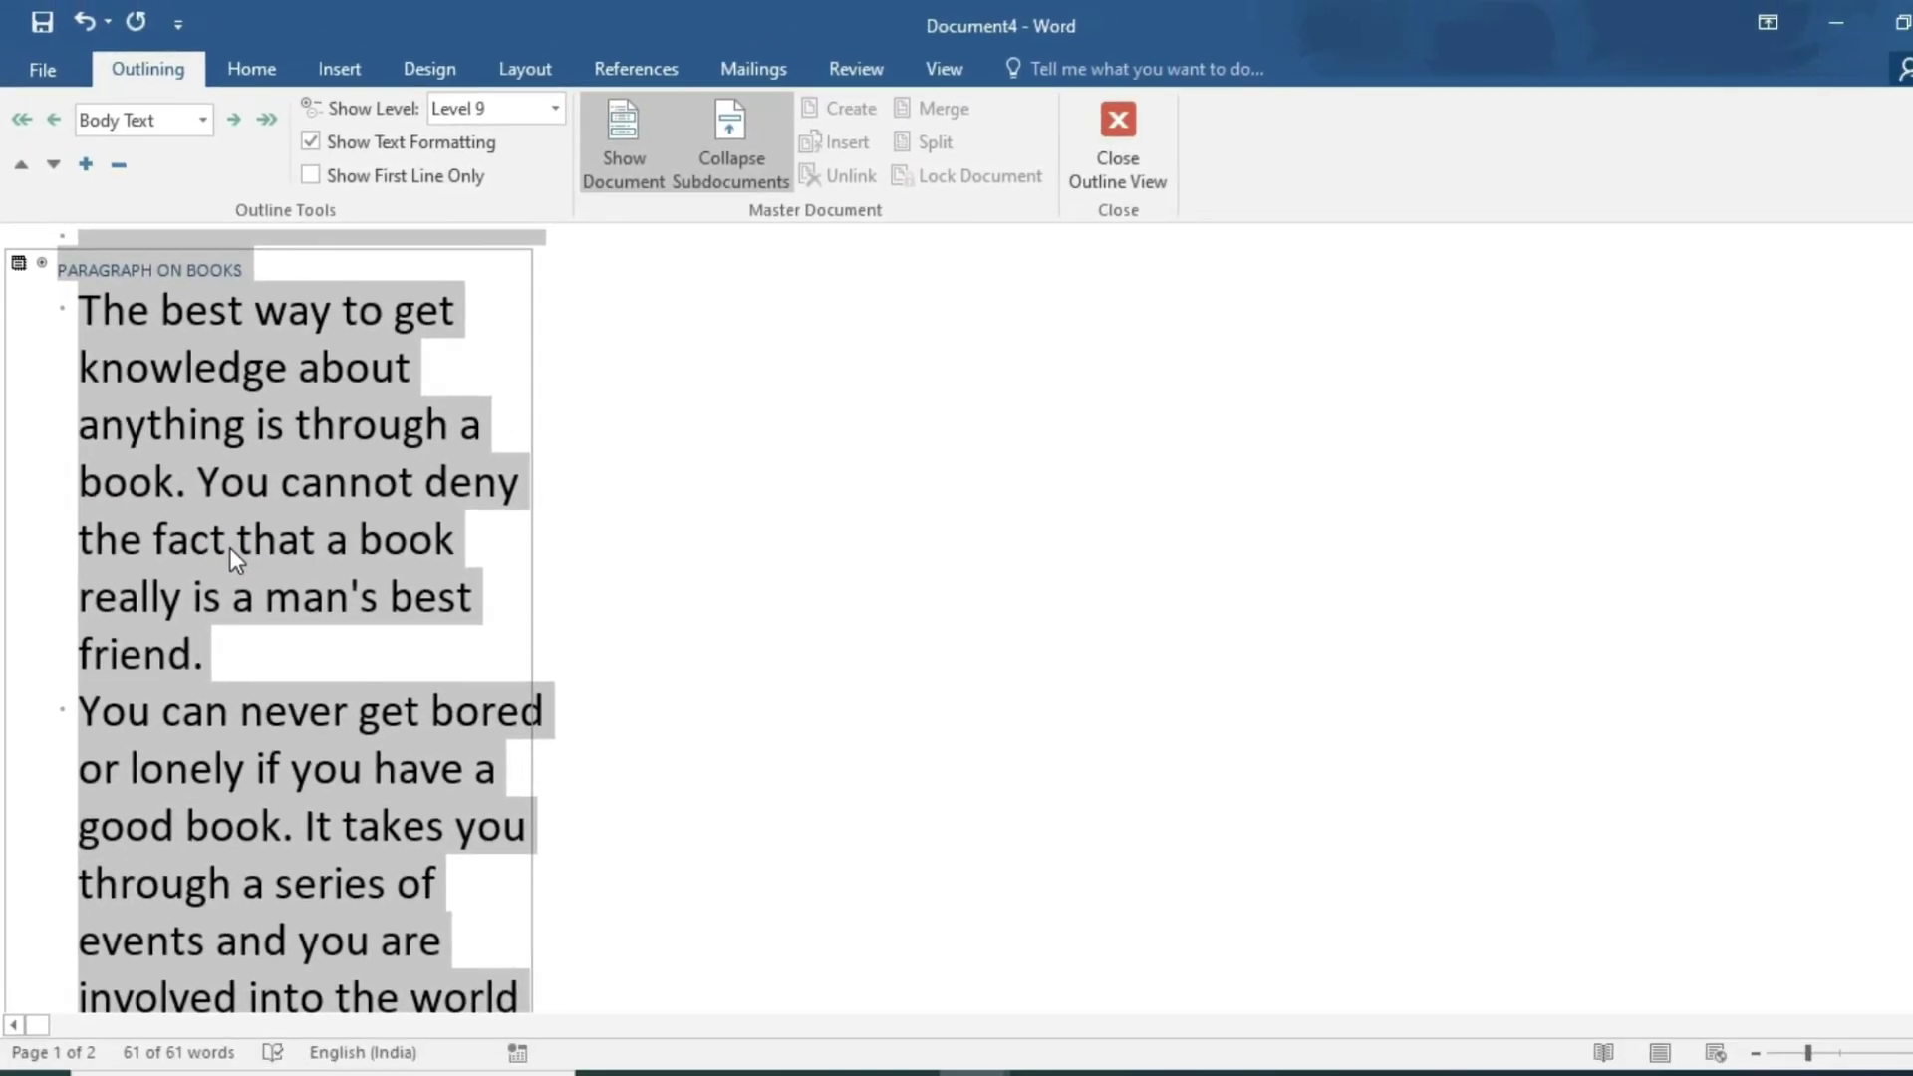
key(ctrl+n)
Step: Paste the copied book text into the new document
key(ctrl+v)
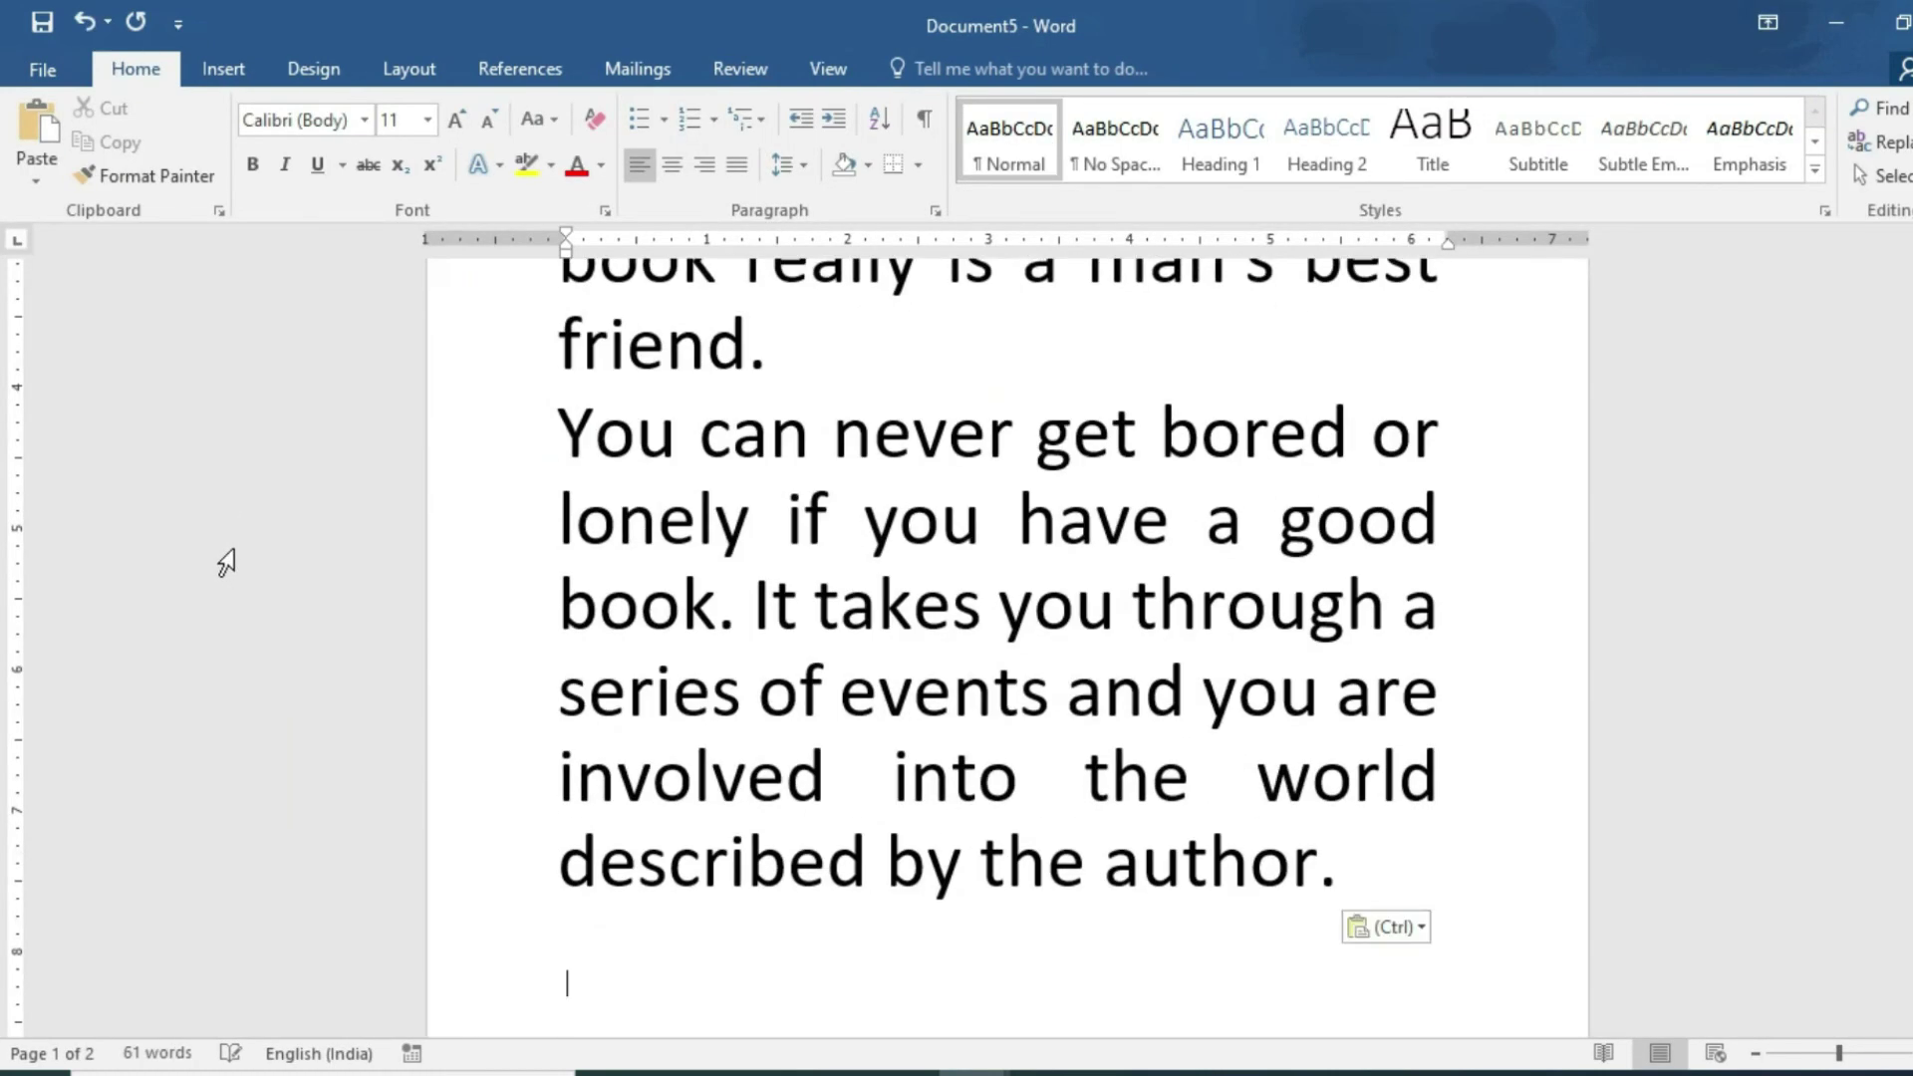
scroll(774, 752, down, 3)
scroll(774, 752, up, 2)
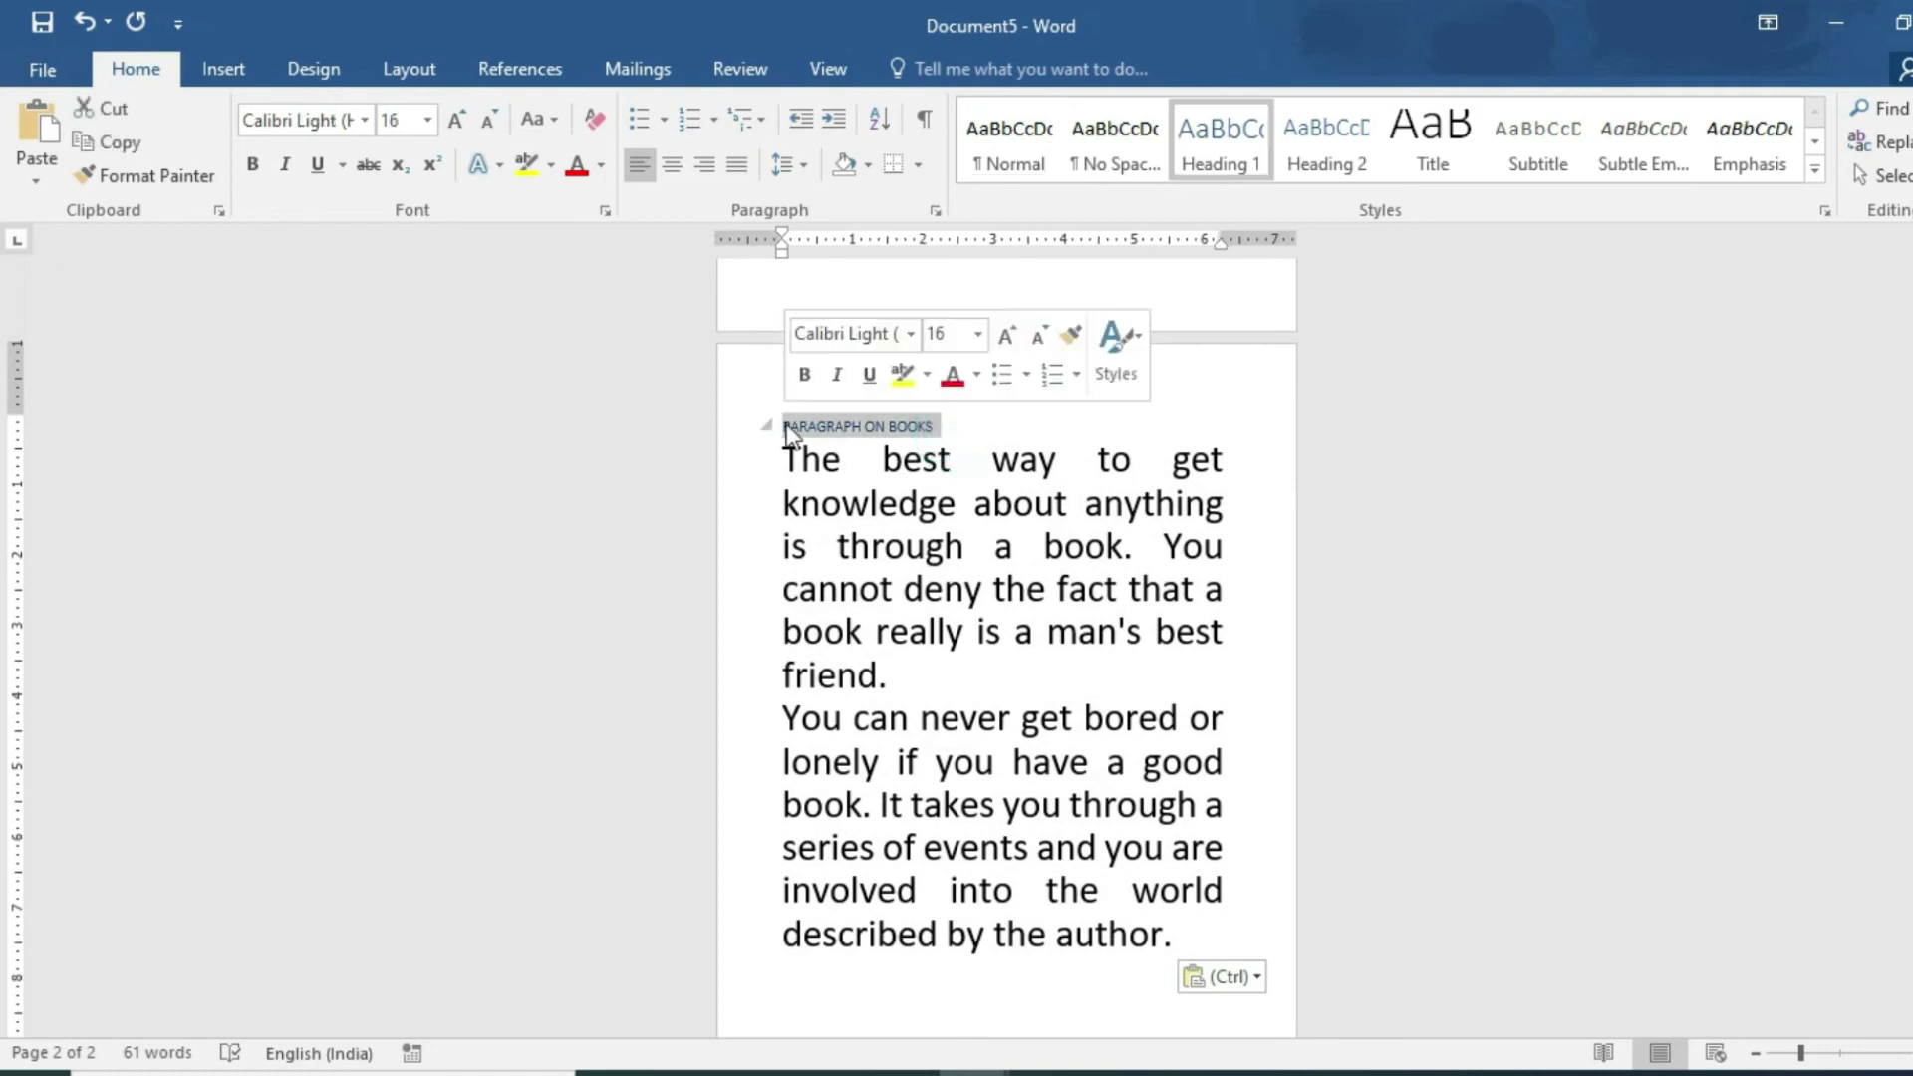
Step: Make the PARAGRAPH ON BOOKS heading 36 pt bold dark blue, centred, with pale gold shading
key(ctrl+shift+period)
key(ctrl+shift+period)
key(ctrl+shift+period)
key(ctrl+shift+period)
key(ctrl+shift+period)
key(ctrl+shift+period)
key(ctrl+shift+period)
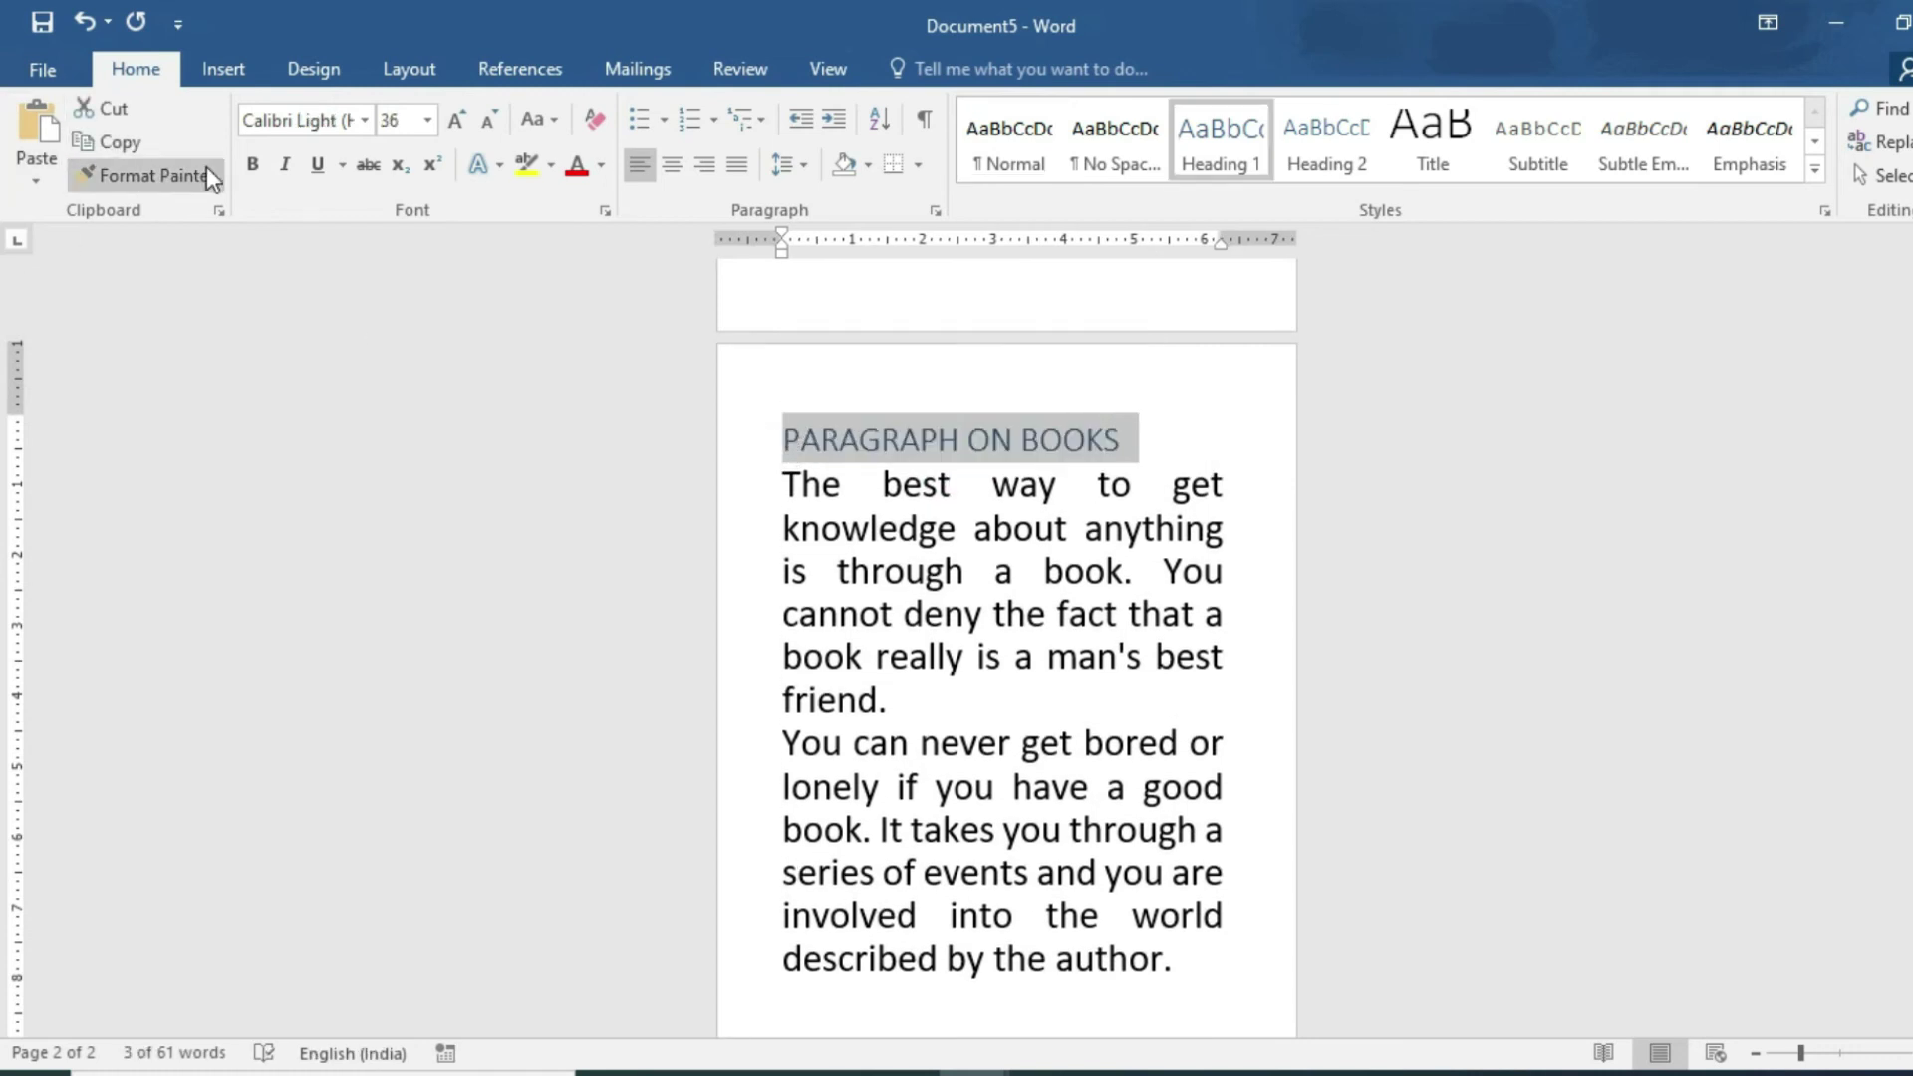
click(252, 164)
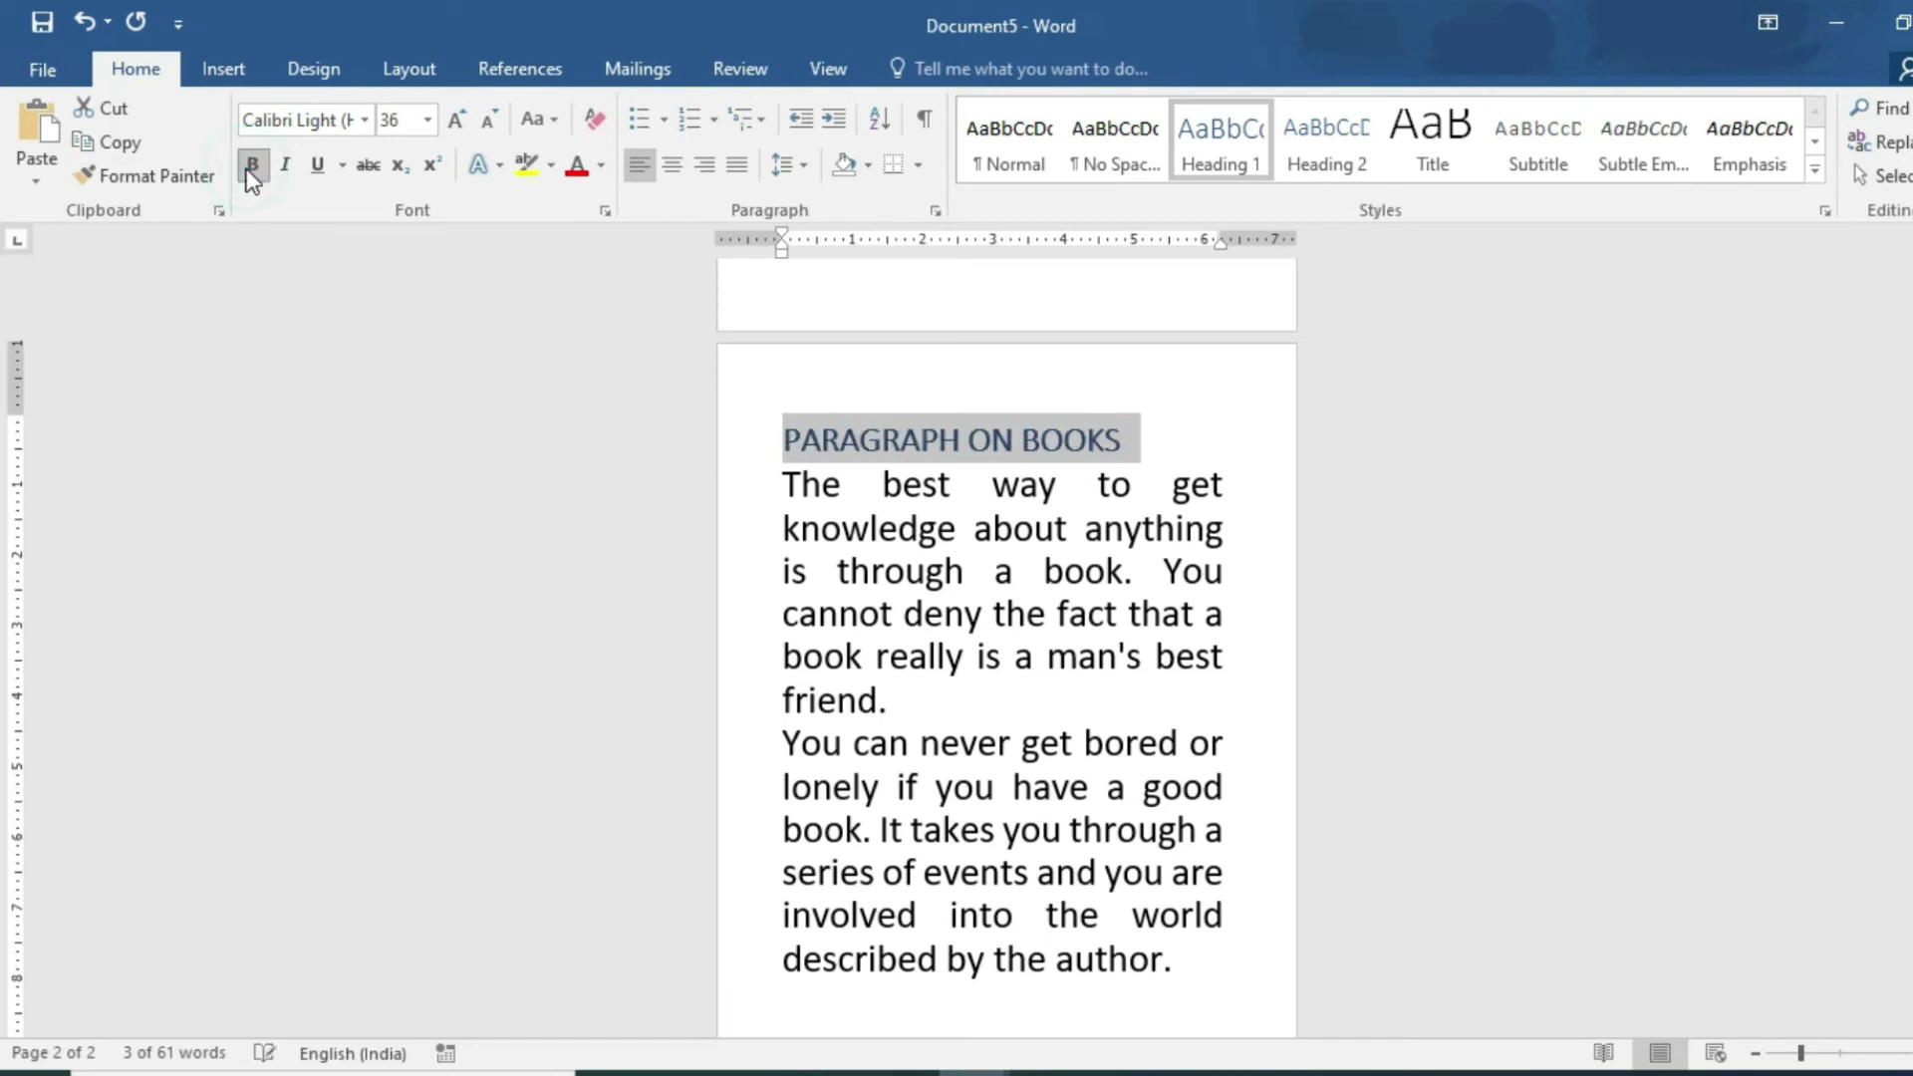
click(603, 167)
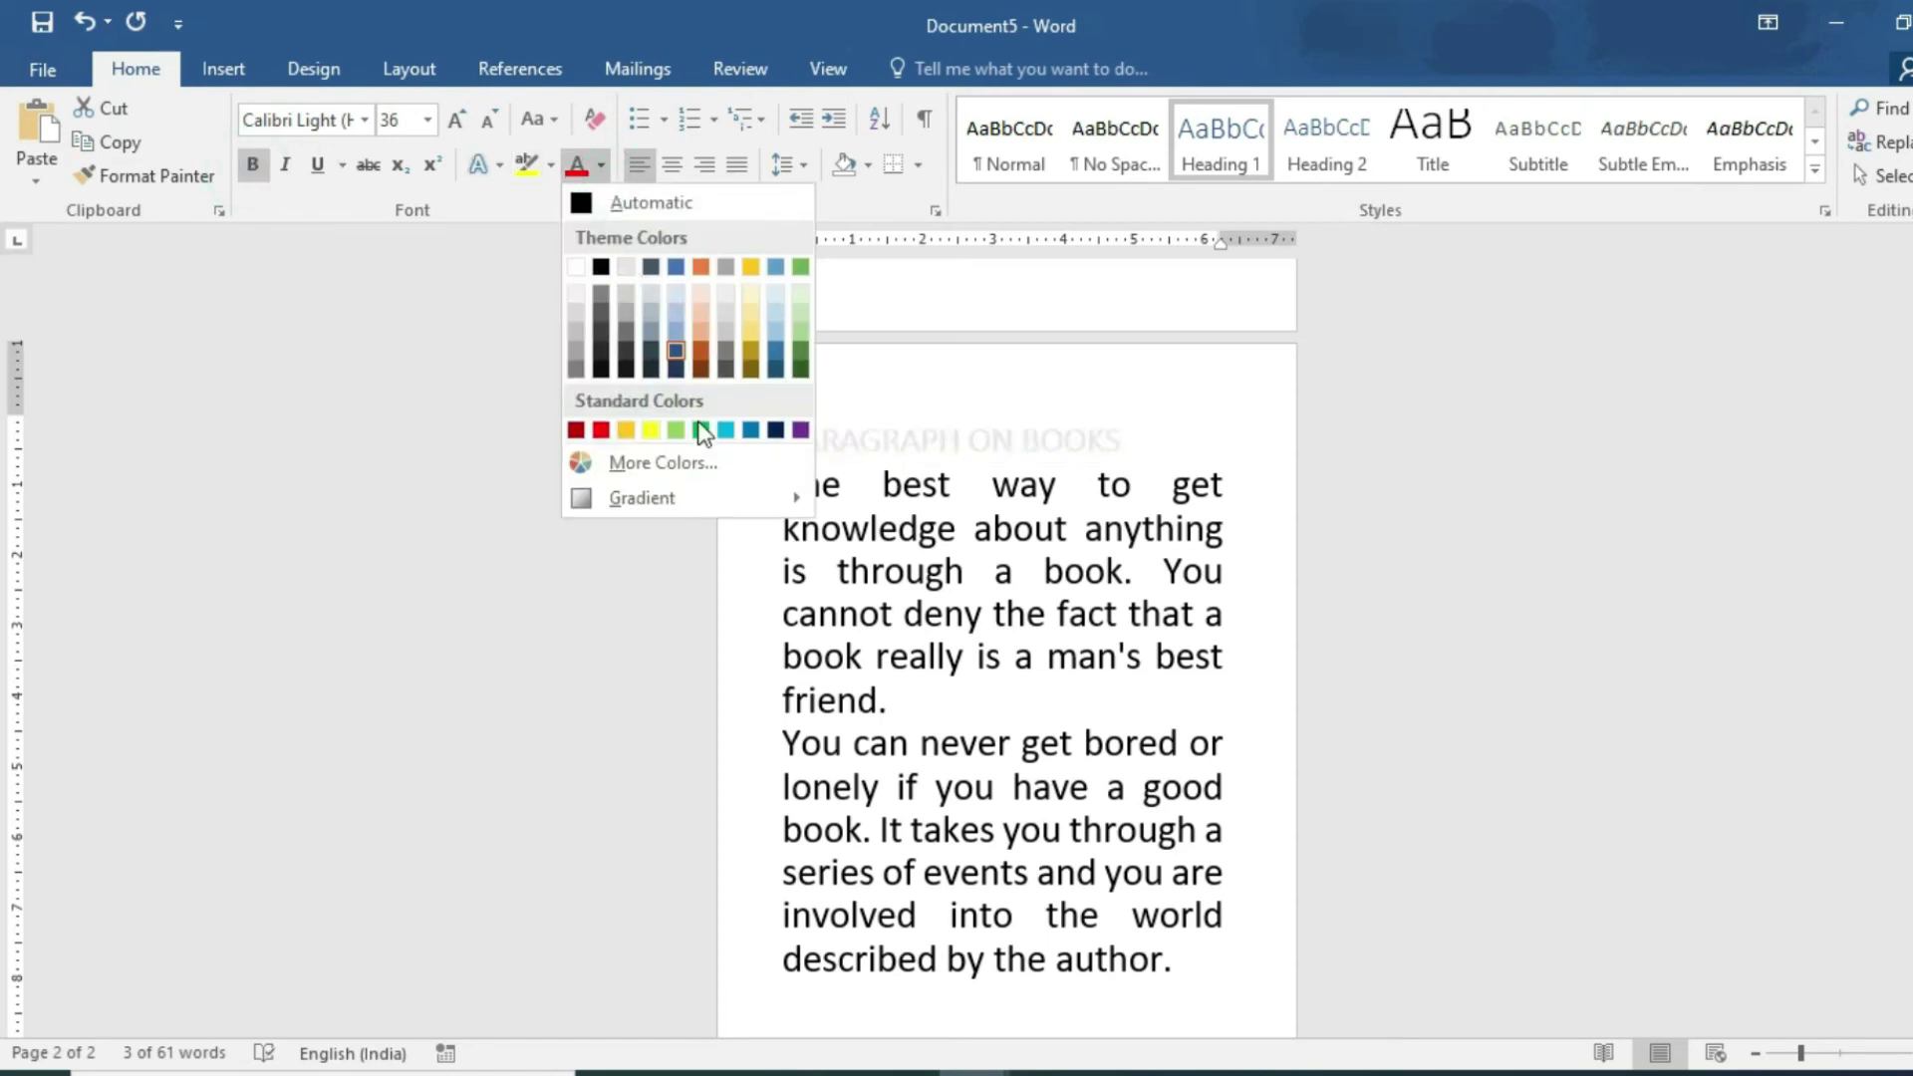
click(781, 429)
key(ctrl+e)
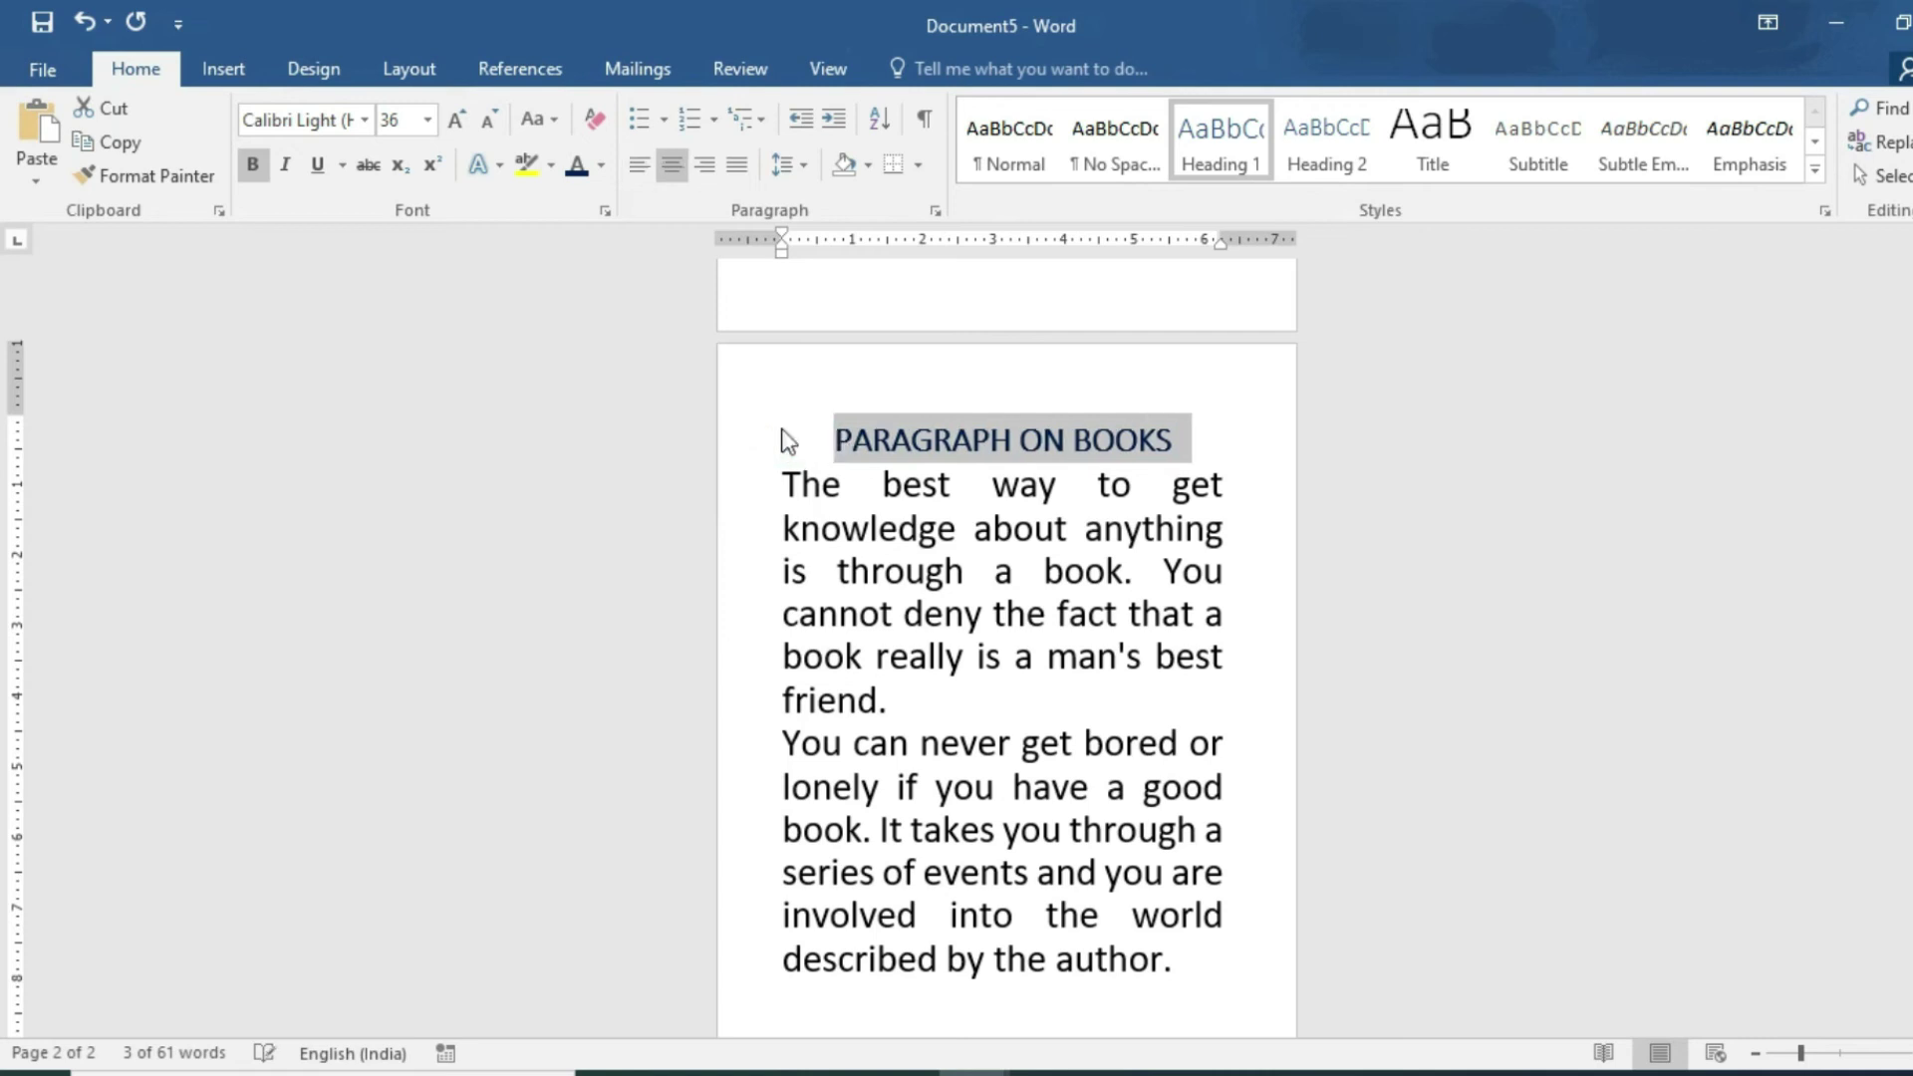
click(866, 169)
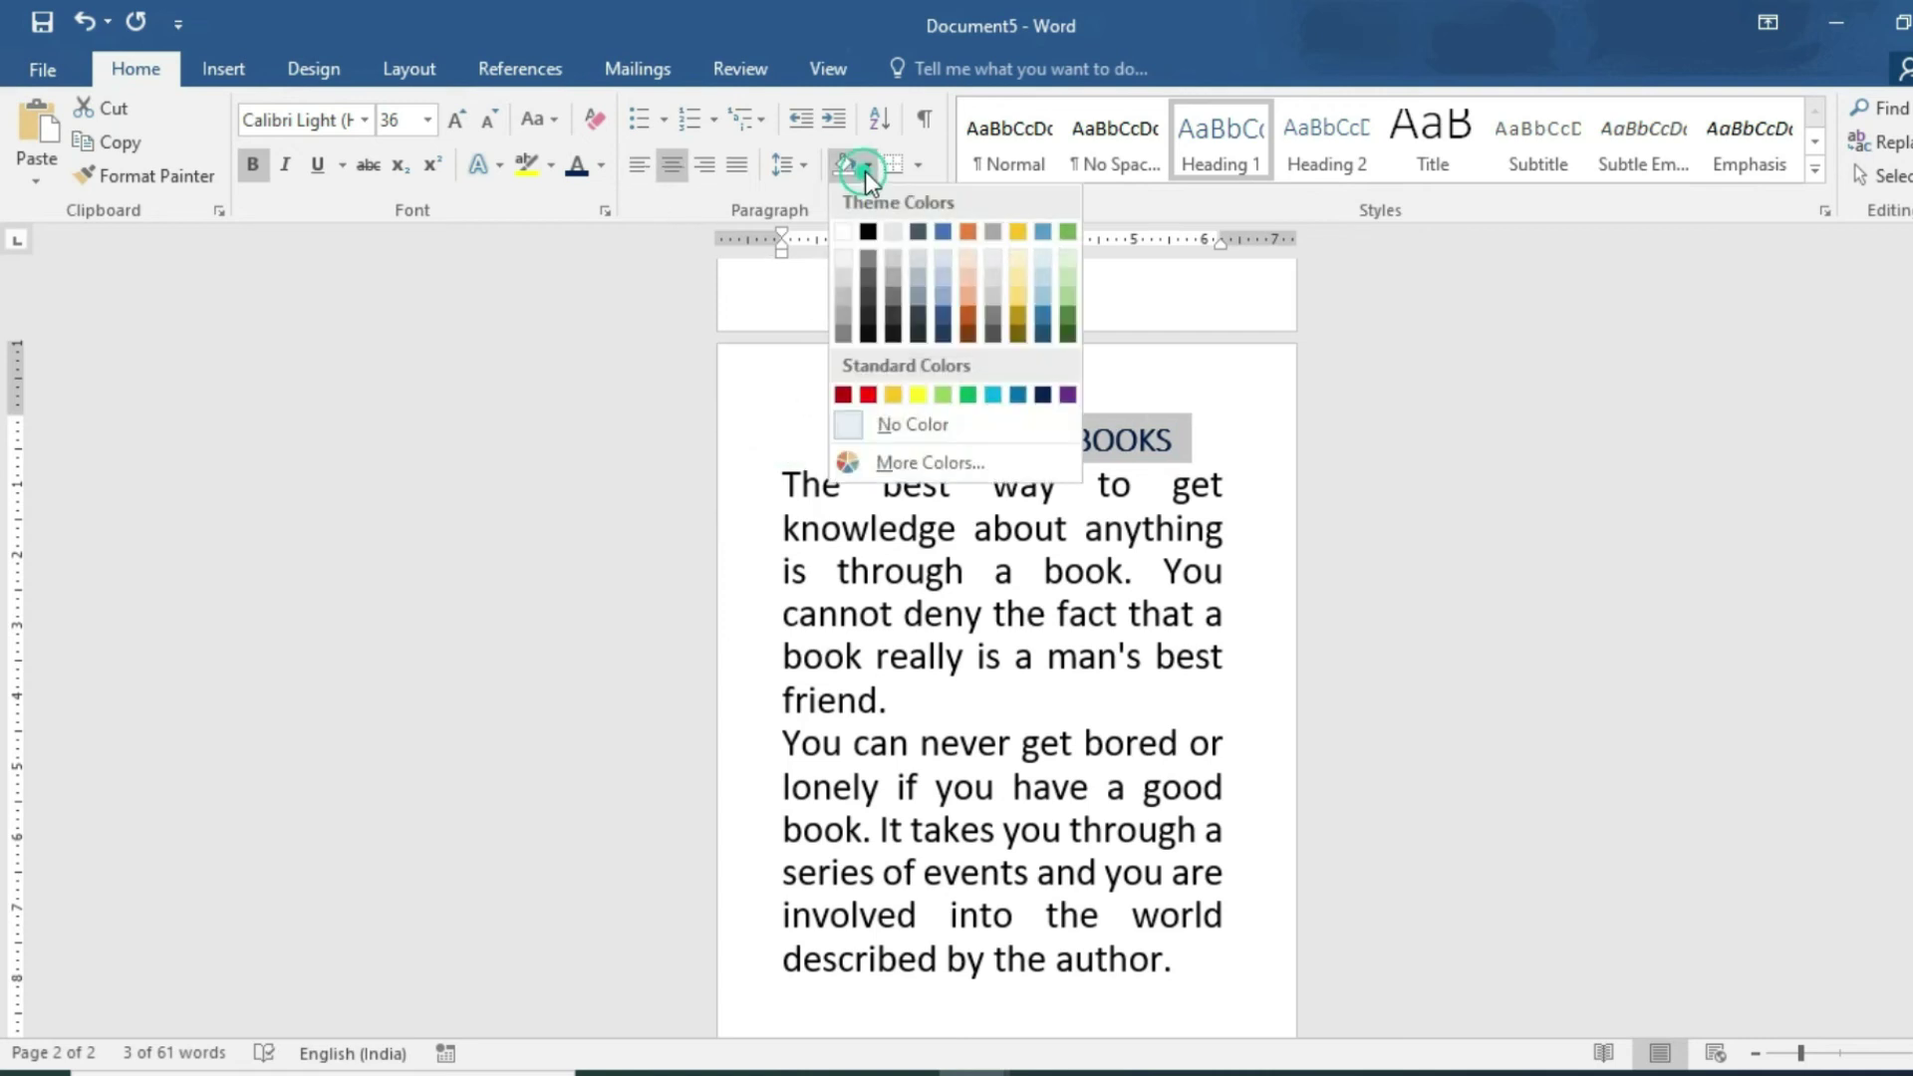
click(1014, 262)
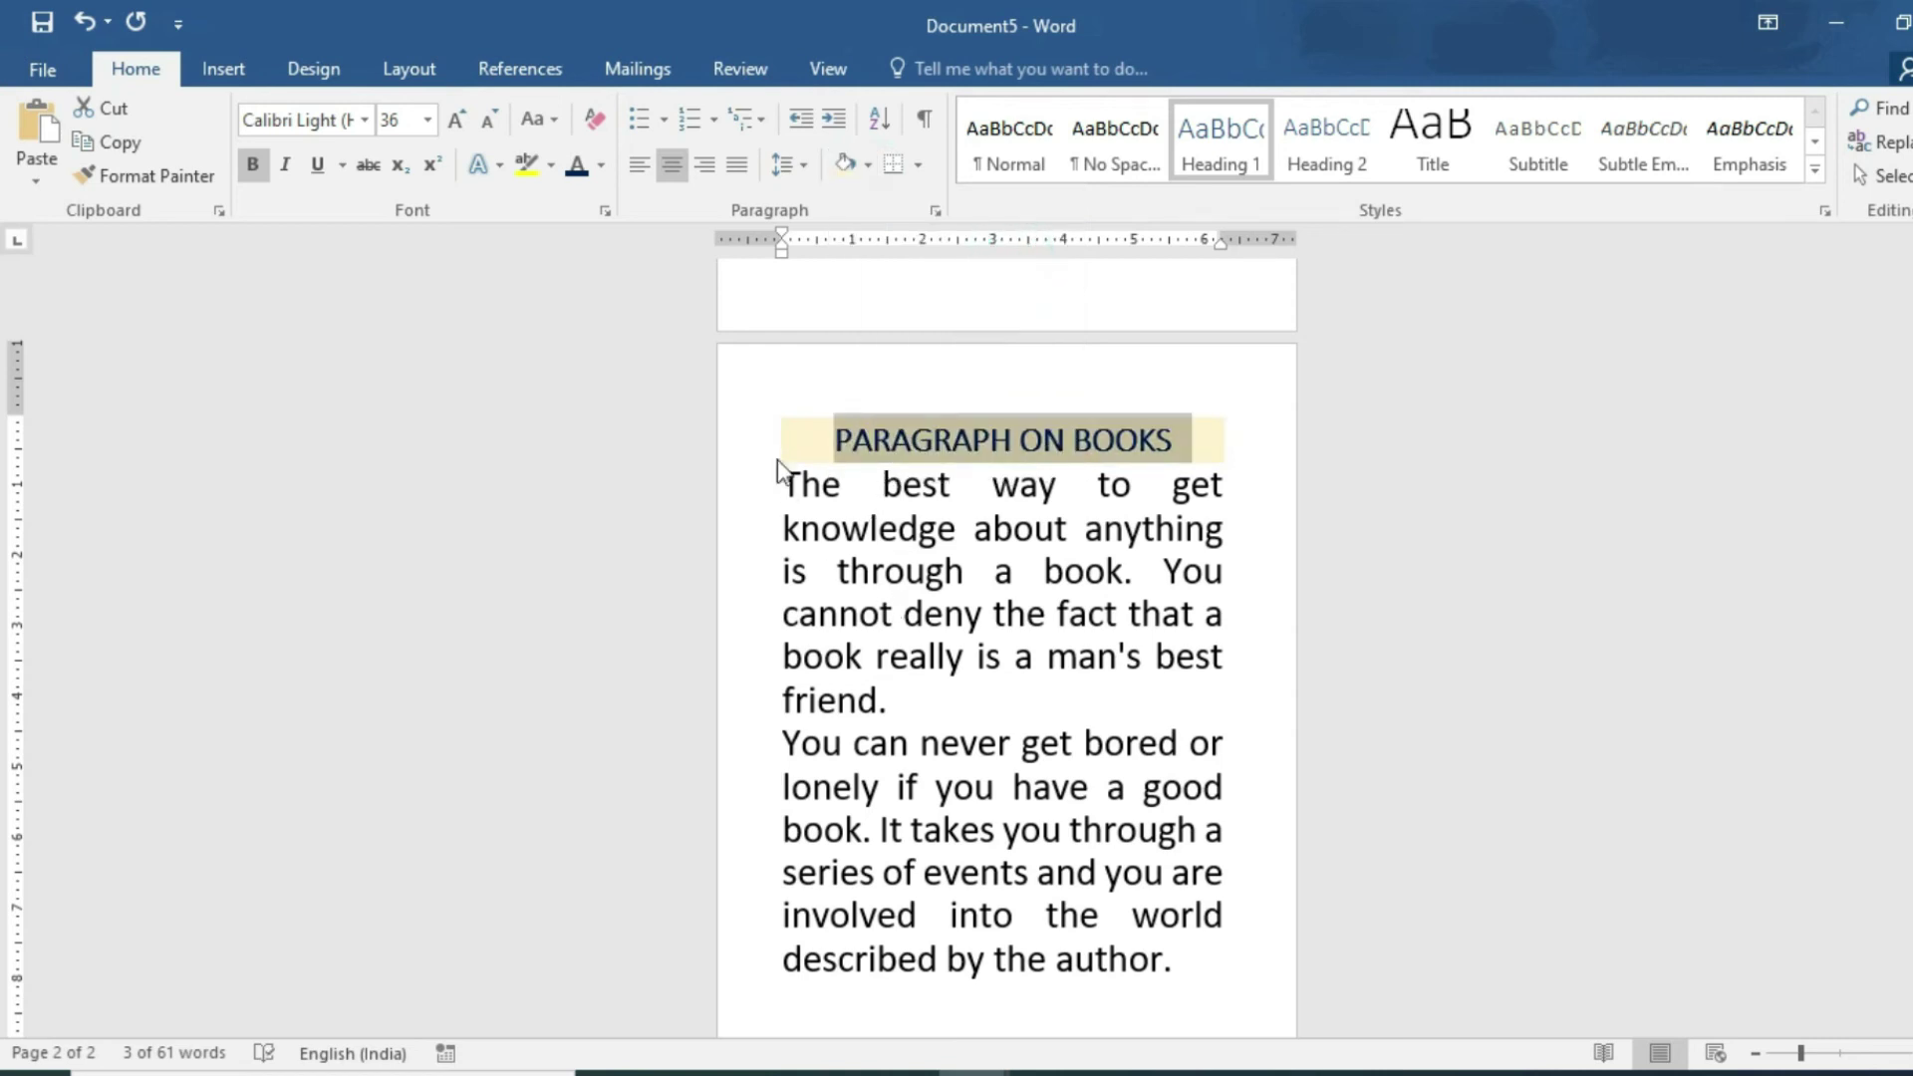
drag(783, 485, 1171, 959)
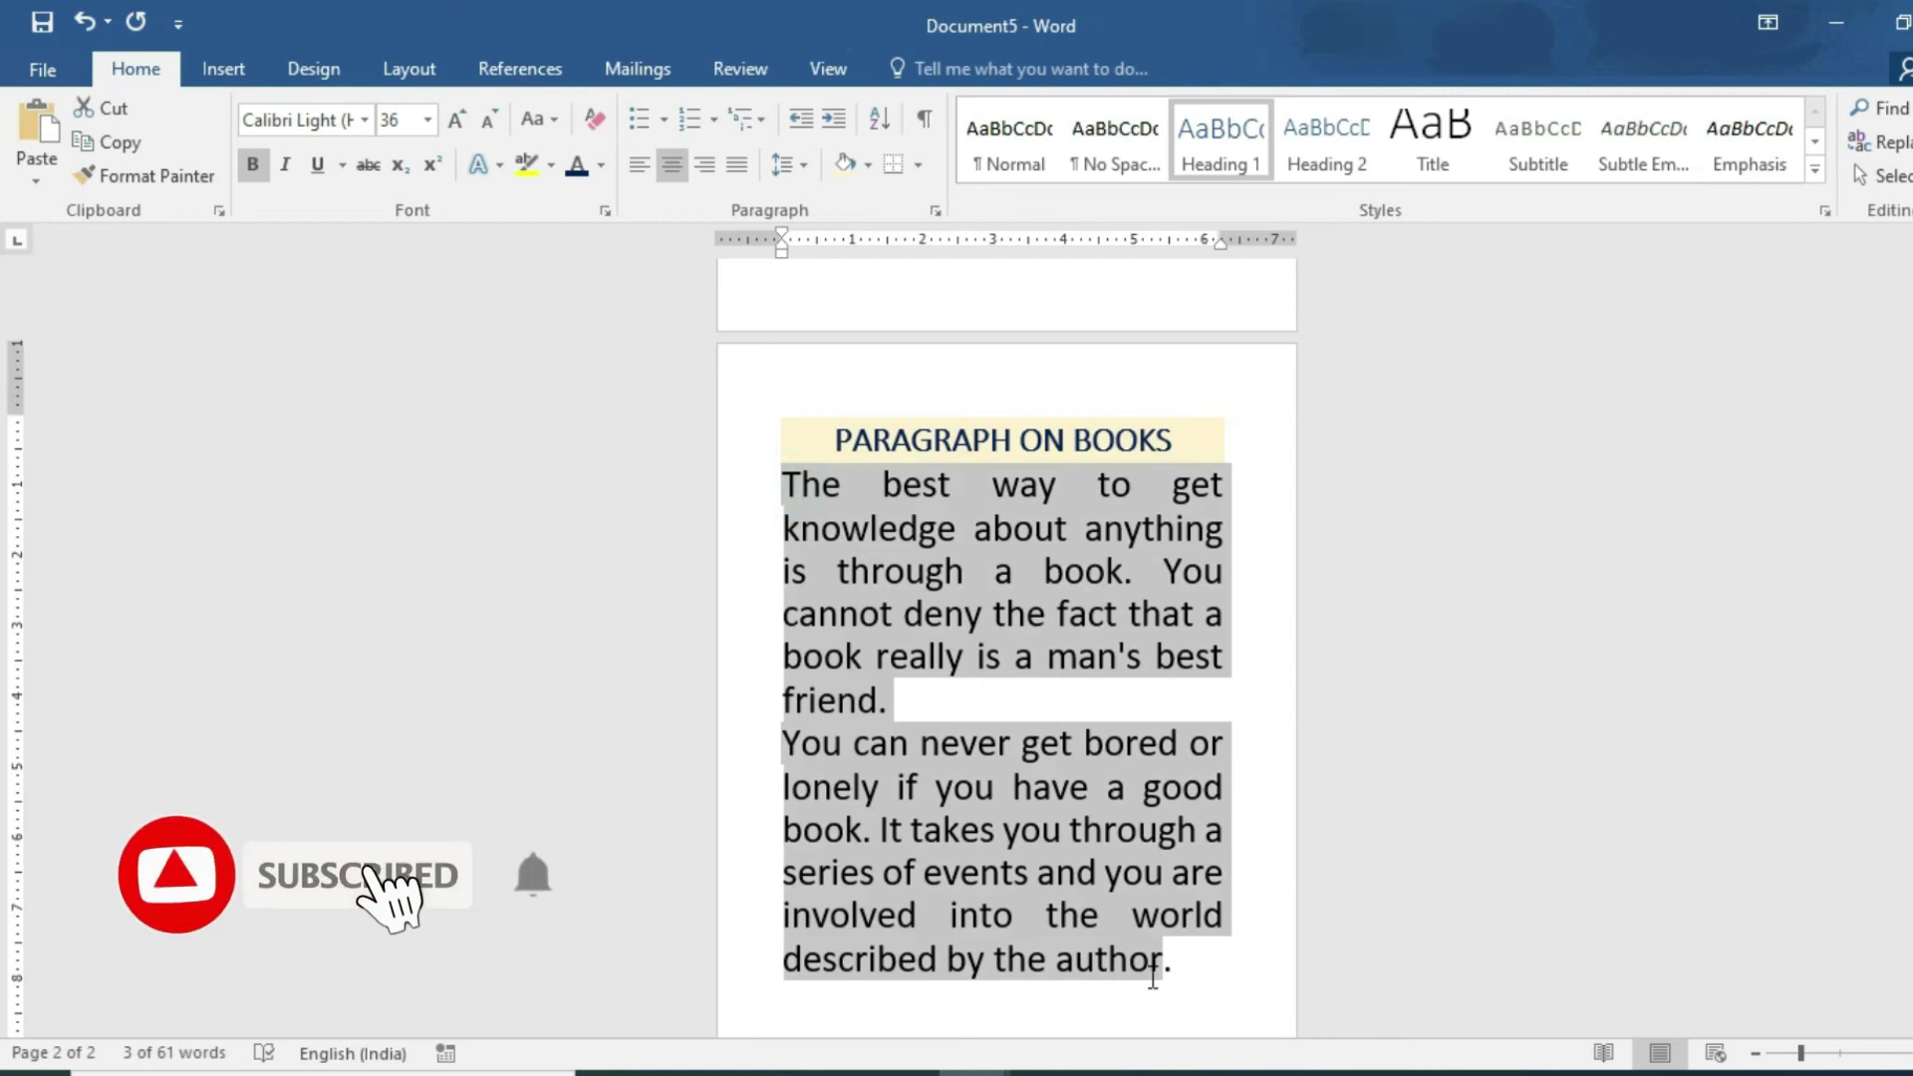
Step: Replace 'friend.' with 'classmate.' at the end of the first paragraph
click(917, 700)
key(BackSpace)
key(BackSpace)
key(BackSpace)
key(BackSpace)
key(BackSpace)
key(BackSpace)
key(BackSpace)
text(classmate)
key(BackSpace)
text(ate.)
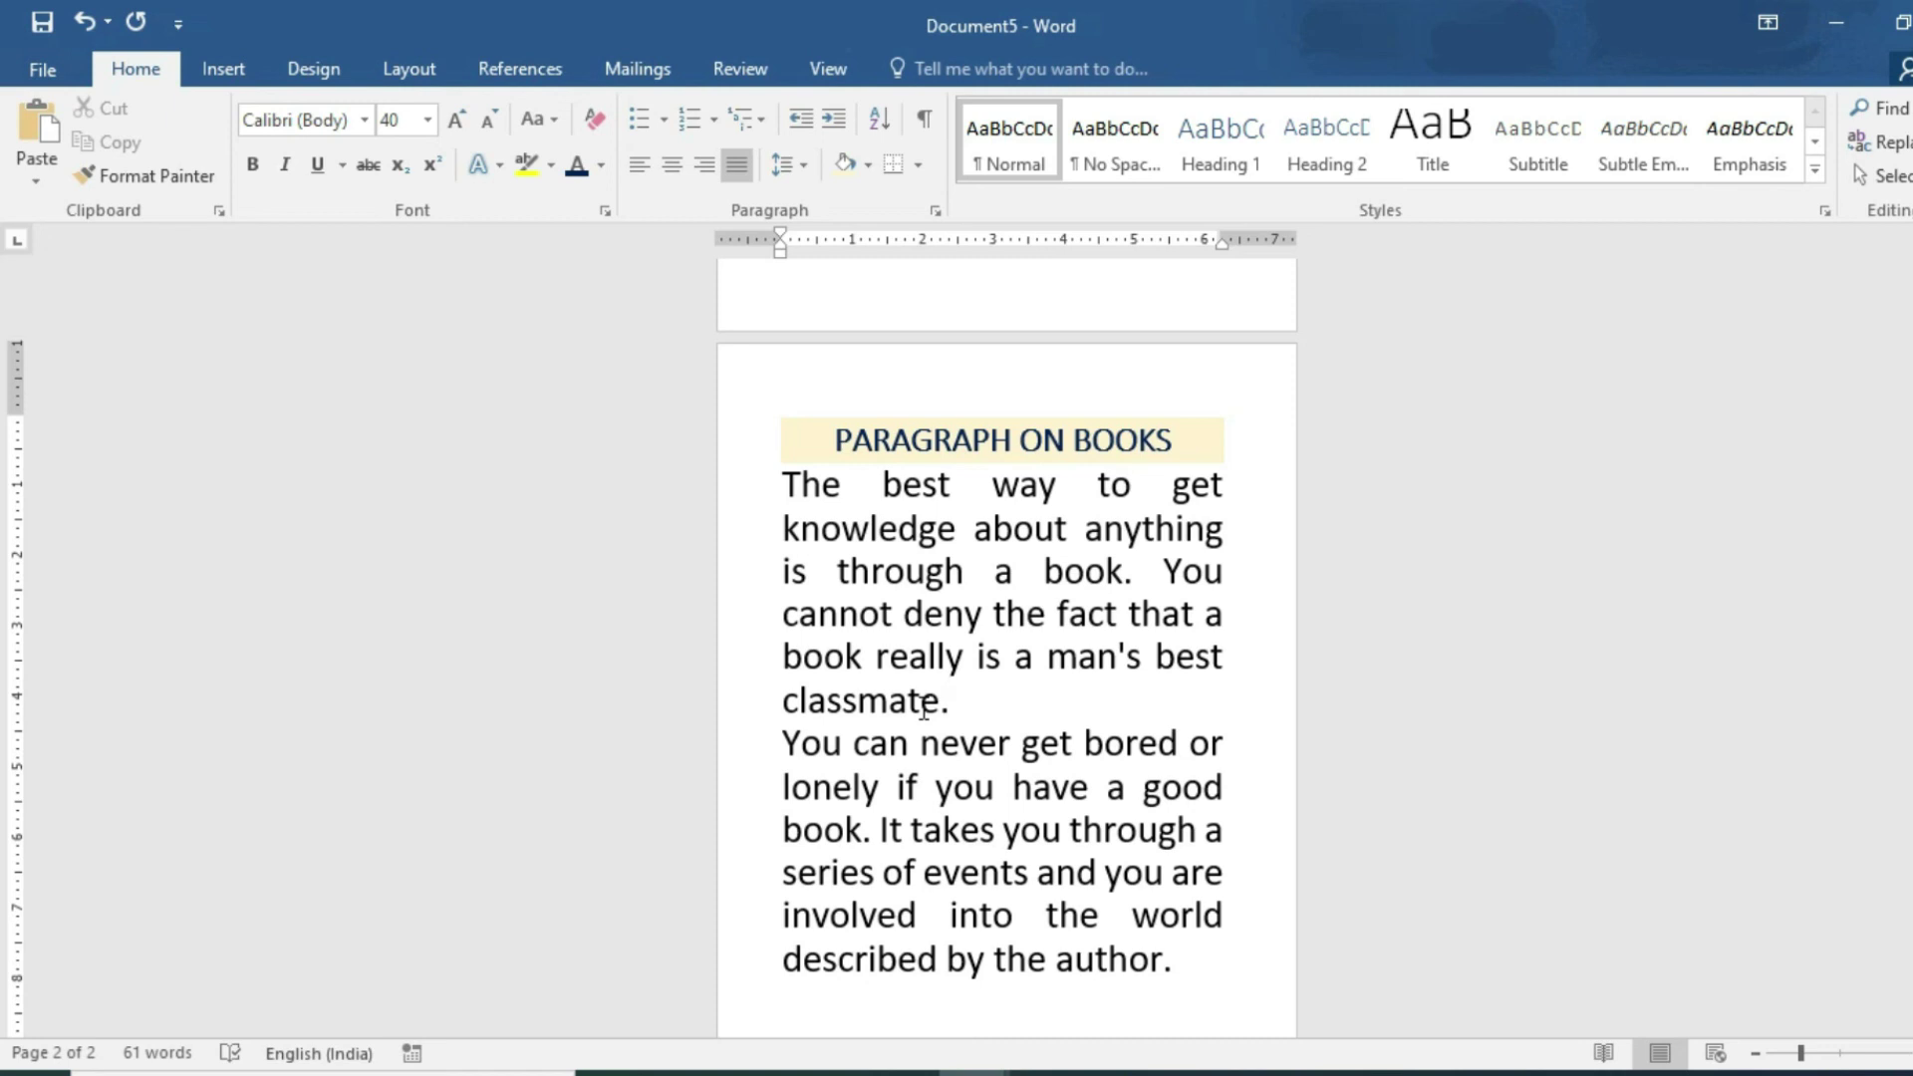
scroll(924, 710, up, 4)
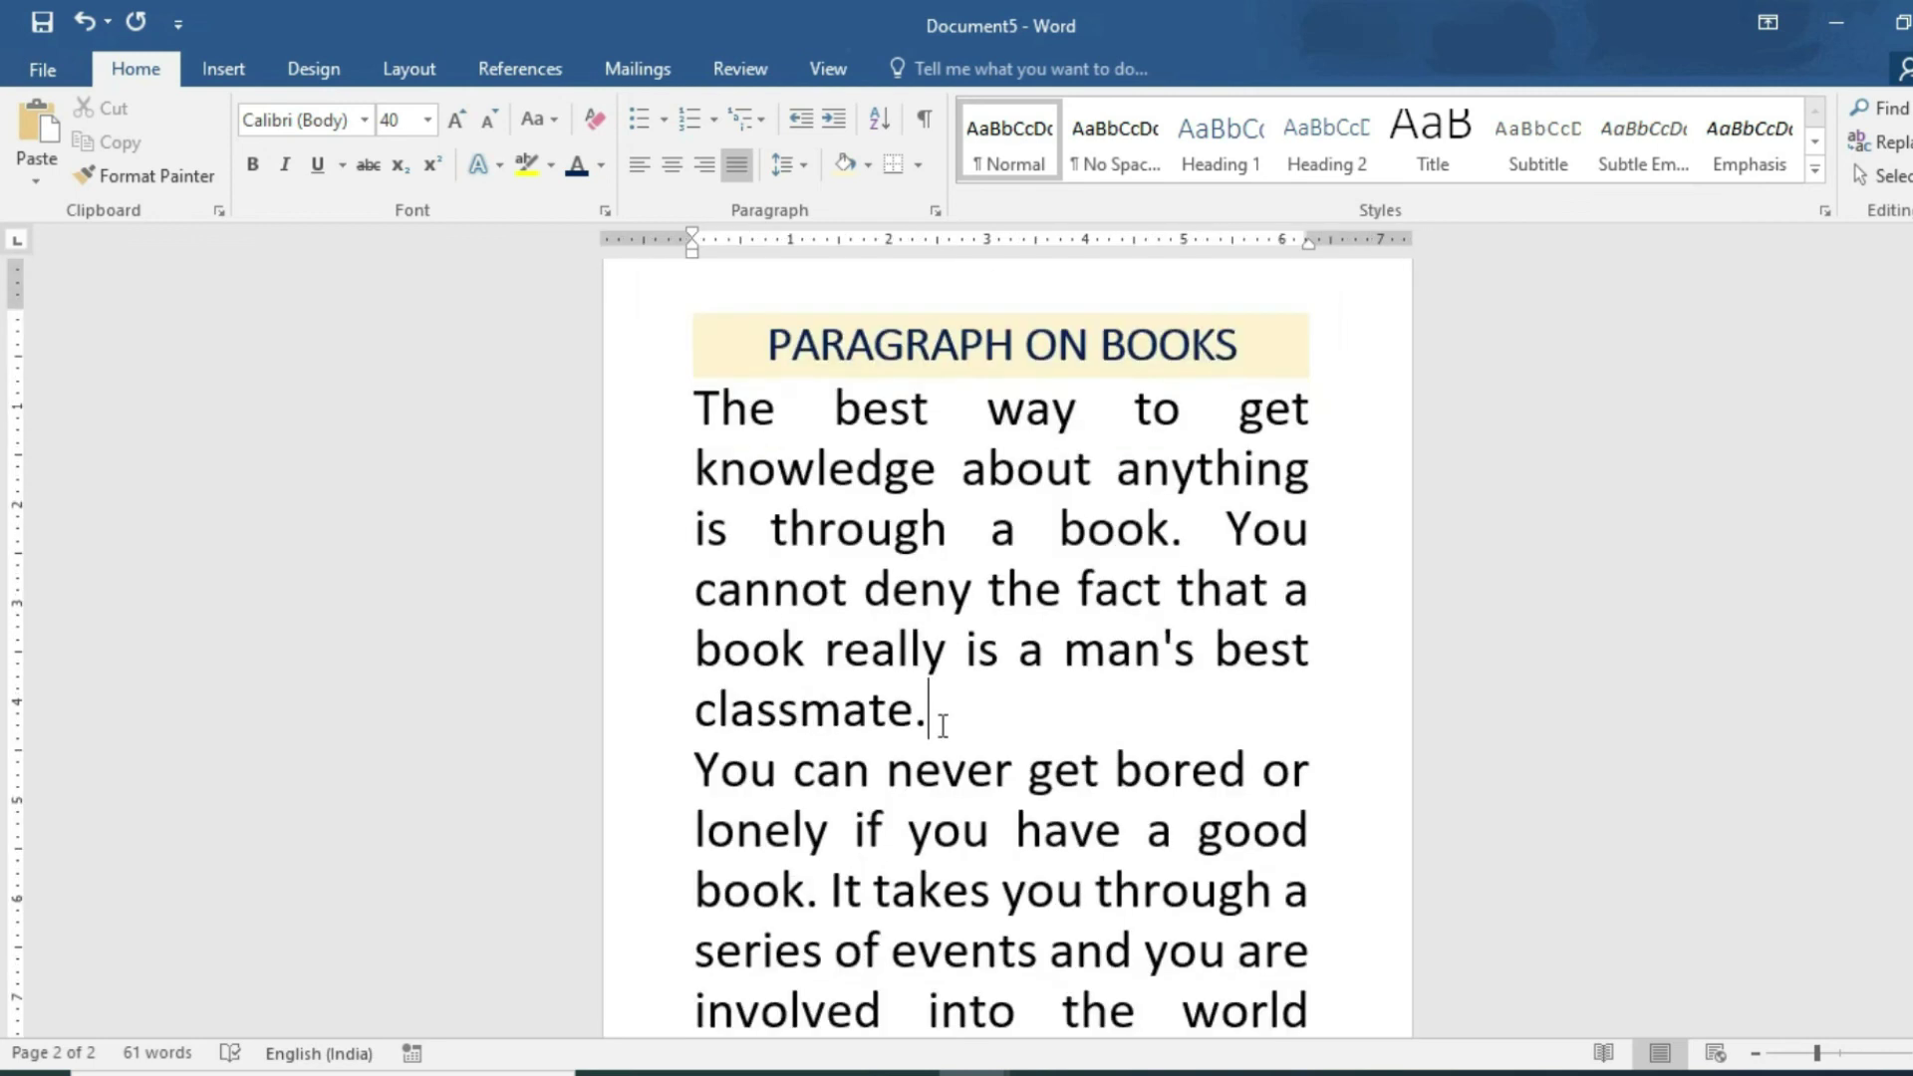